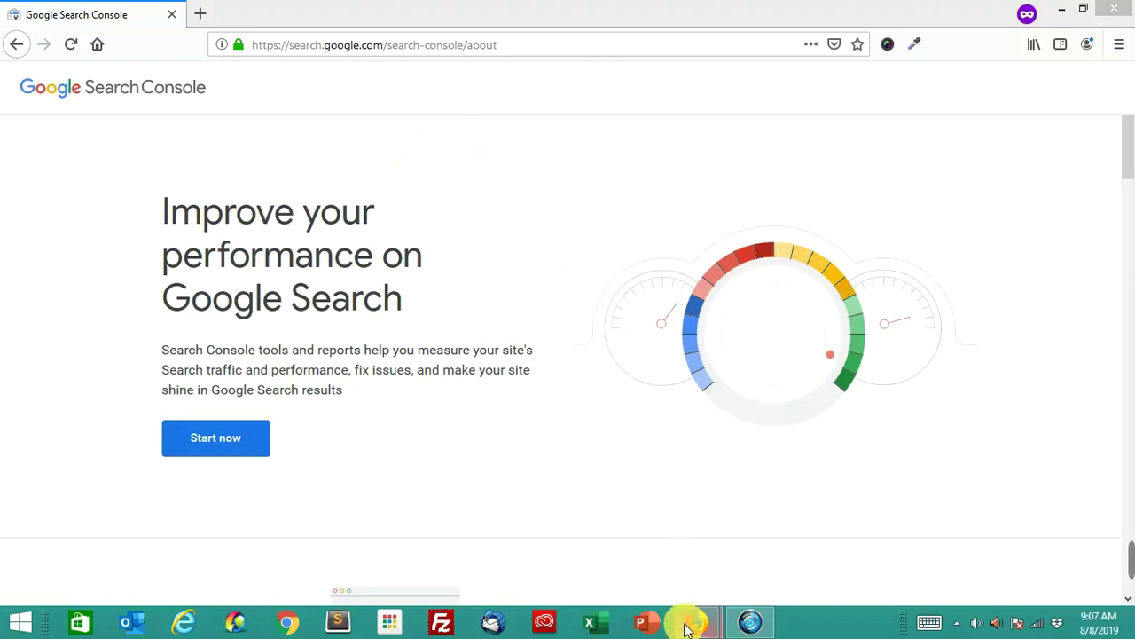
Review the 'Text too small to read' and 'Clickable elements too close together' issues, then go to the Classic Muscle tab
mouse_move(695, 622)
click(661, 533)
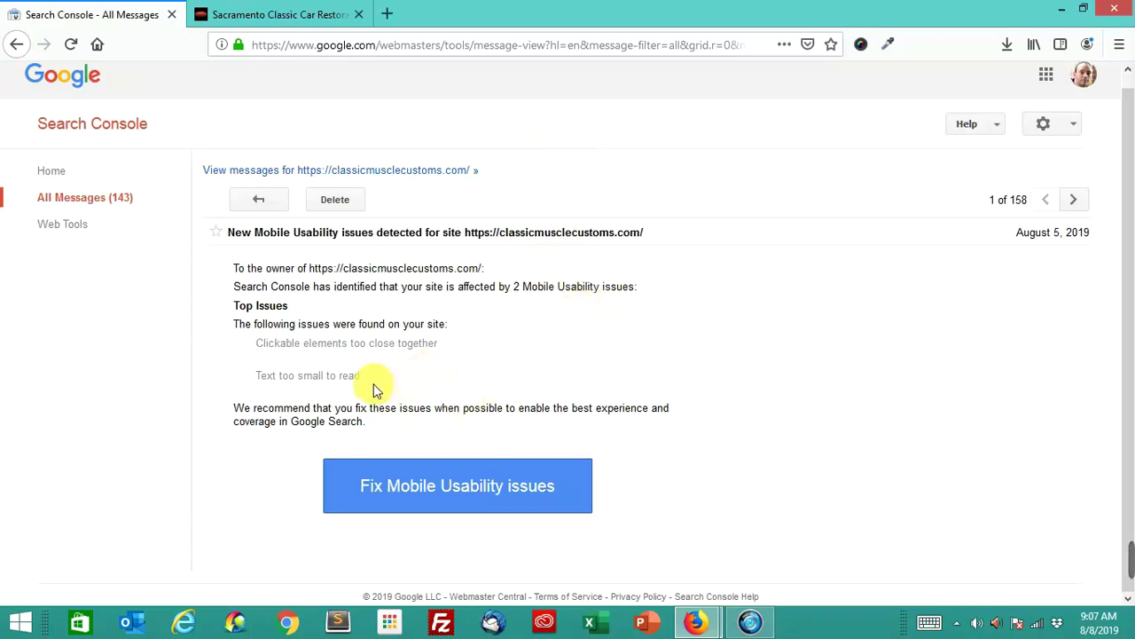
drag(358, 384, 250, 381)
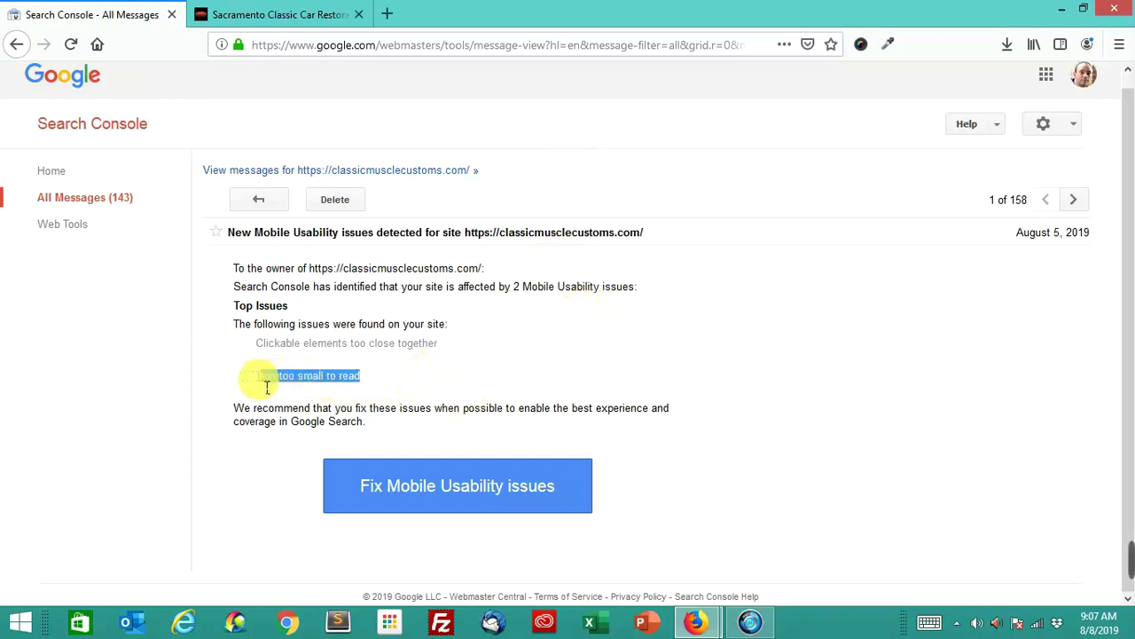
drag(444, 346, 256, 357)
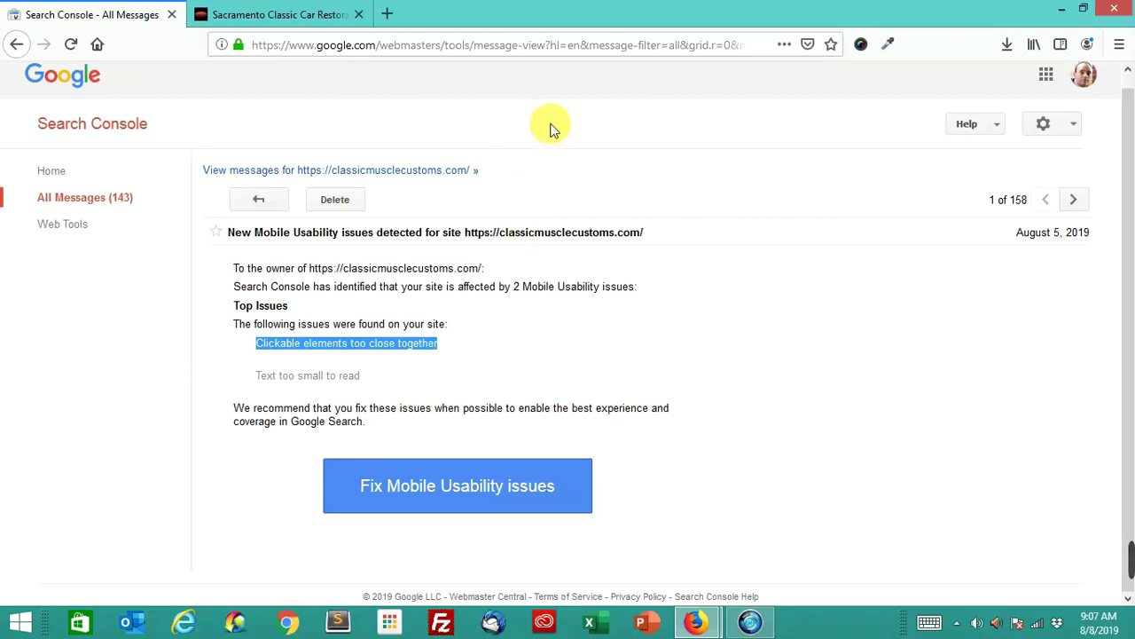
key(ctrl+Tab)
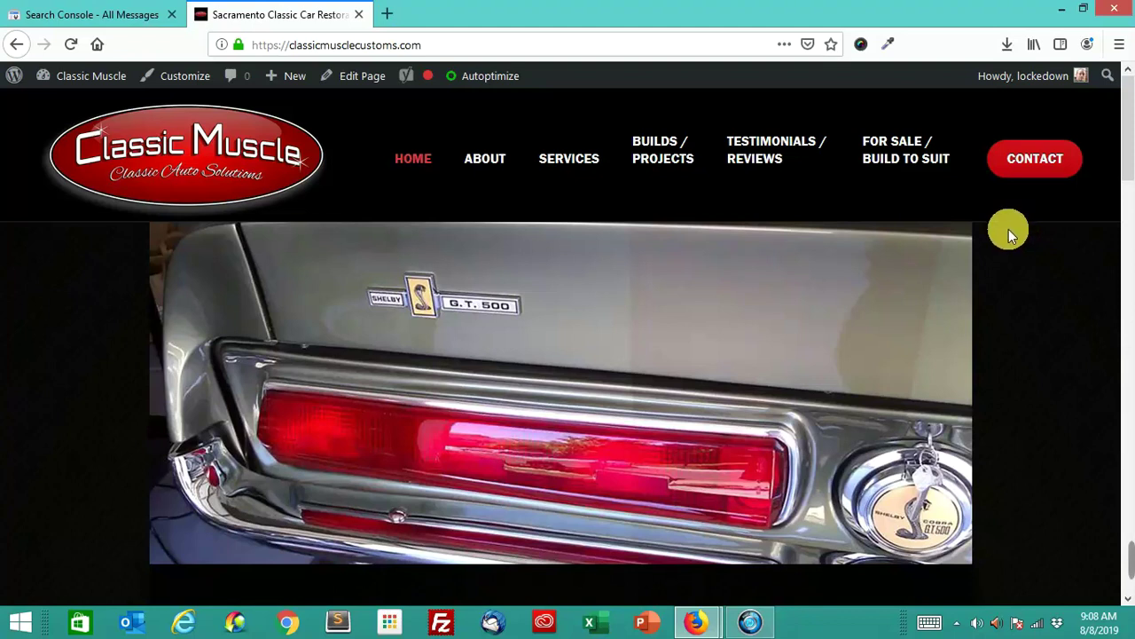
Scroll the homepage down to the About, Testimonials and Parts cards and bring up the Parts text's context menu
scroll(1009, 229, down, 3)
scroll(1005, 228, down, 2)
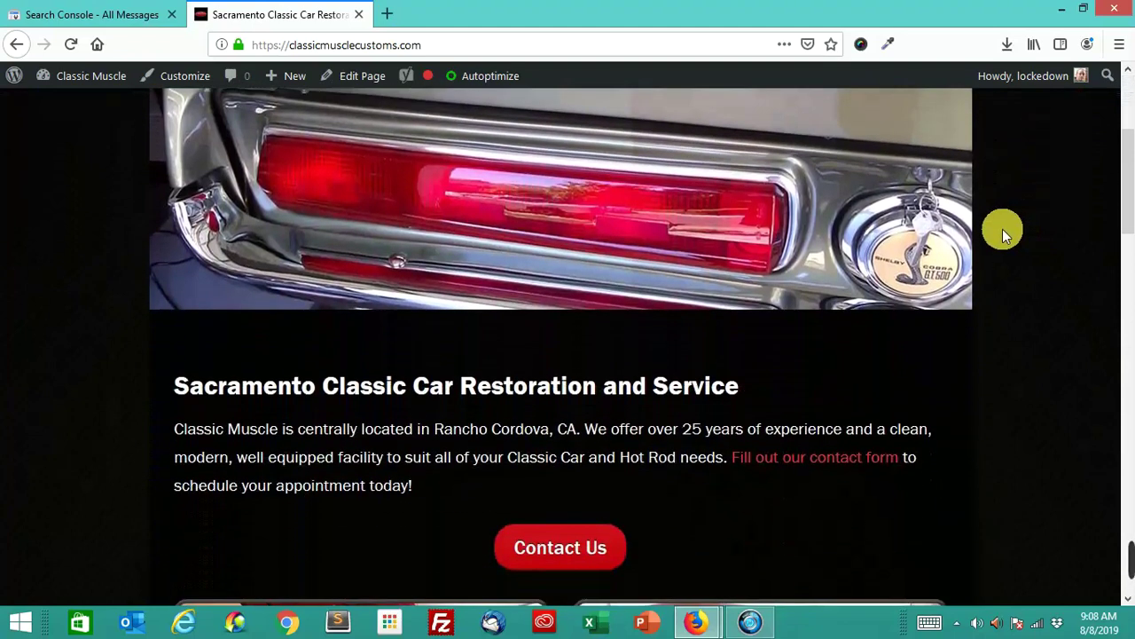
scroll(1001, 229, down, 1)
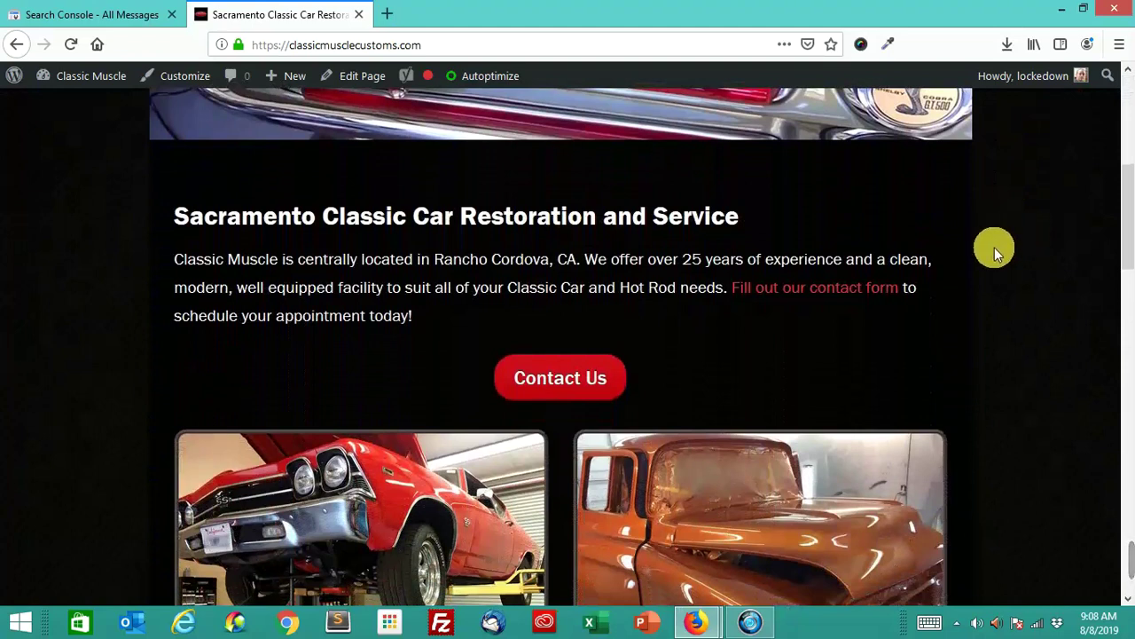
scroll(972, 253, down, 1)
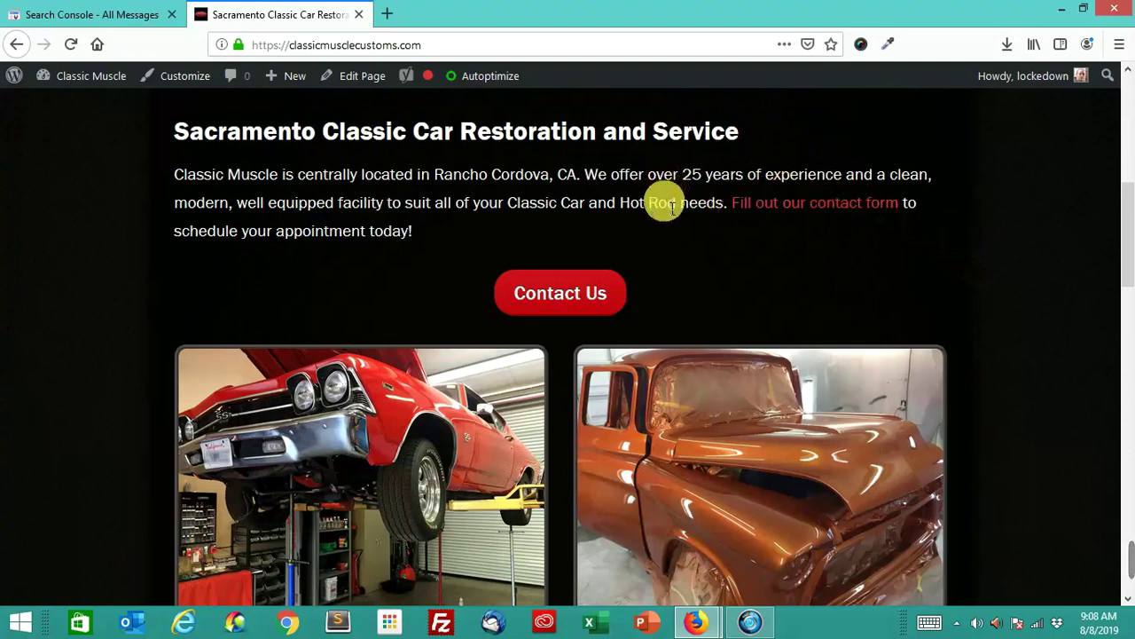
scroll(1016, 312, down, 1)
scroll(1005, 313, down, 3)
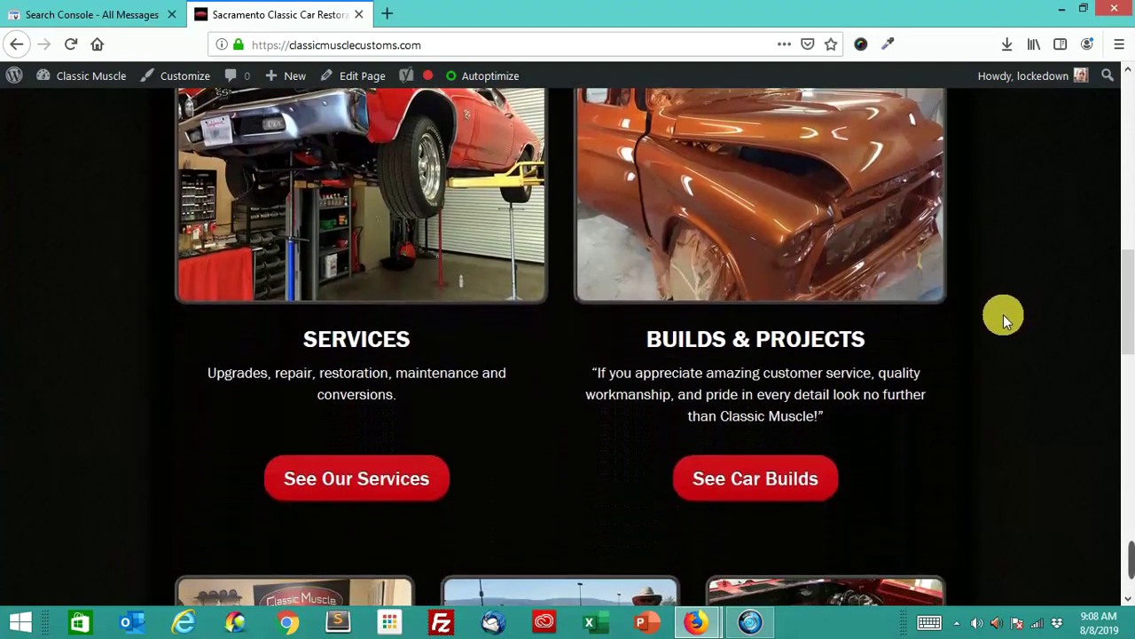
scroll(998, 314, down, 1)
scroll(998, 314, down, 1)
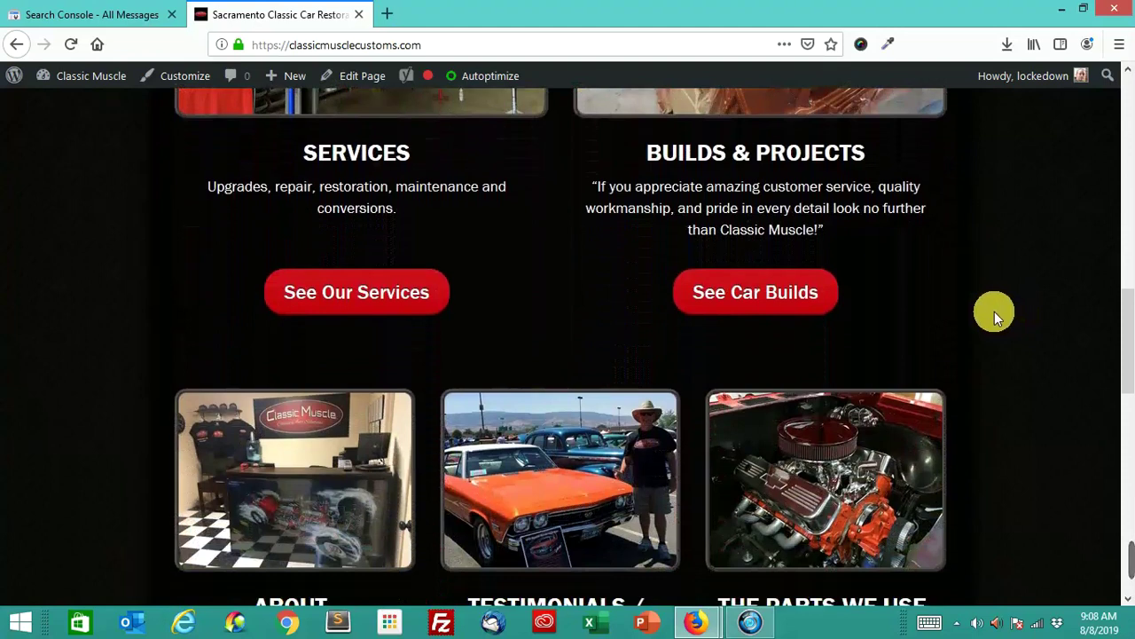
scroll(994, 312, down, 1)
scroll(917, 390, down, 1)
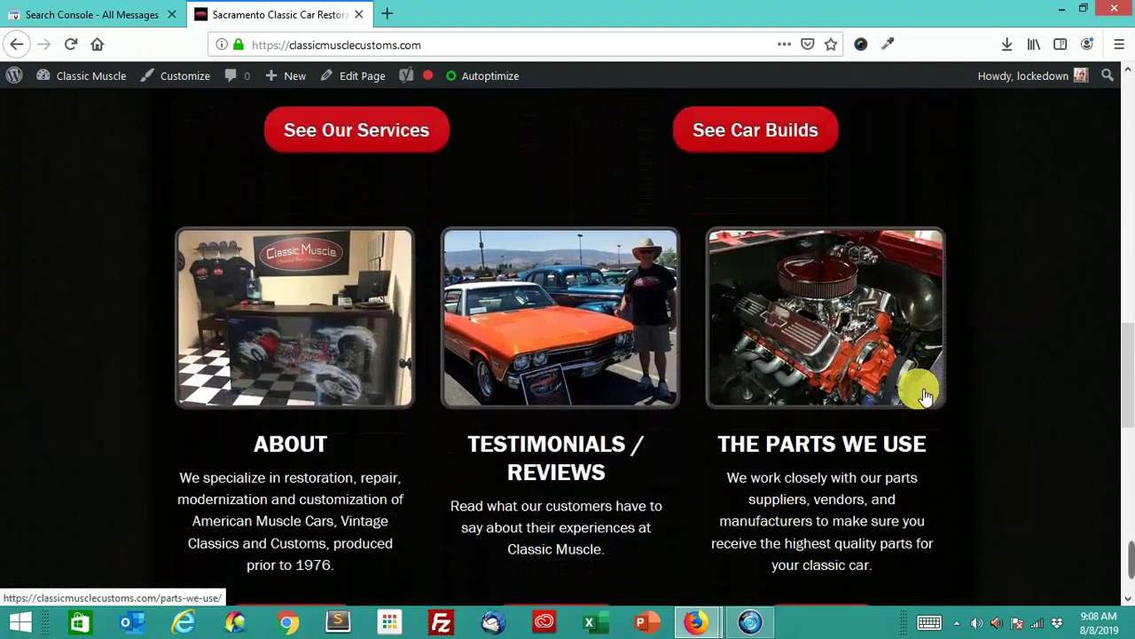
scroll(917, 406, down, 2)
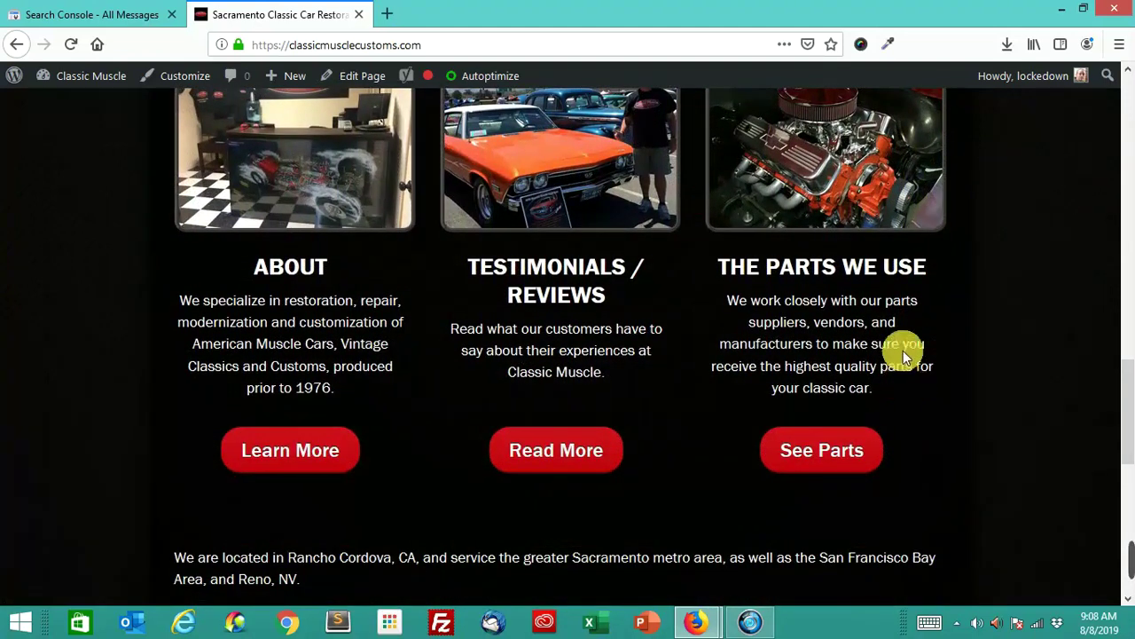
right_click(867, 304)
Inspect the Parts card text's styles, then close DevTools and scroll down to the footer
click(943, 488)
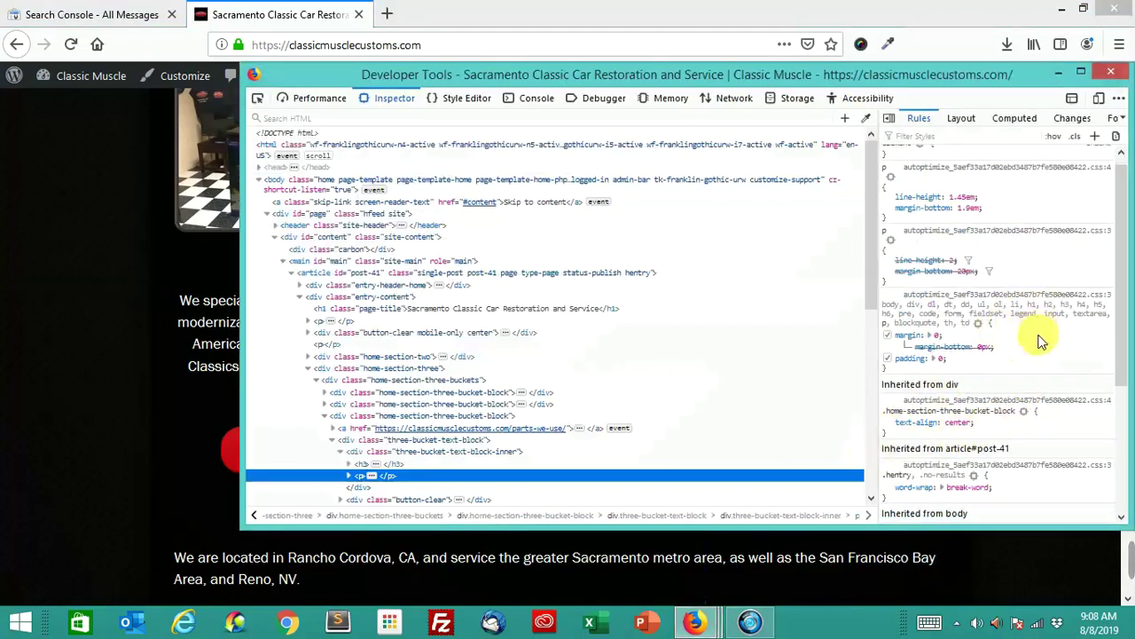
scroll(1042, 346, down, 2)
scroll(1042, 346, down, 2)
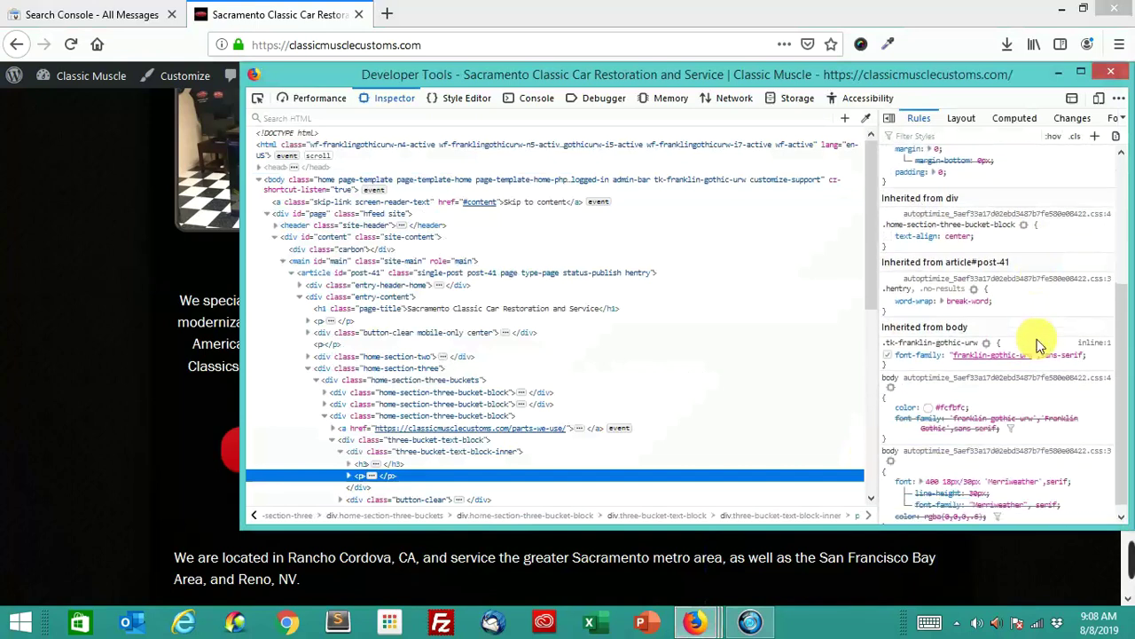
scroll(1042, 349, down, 1)
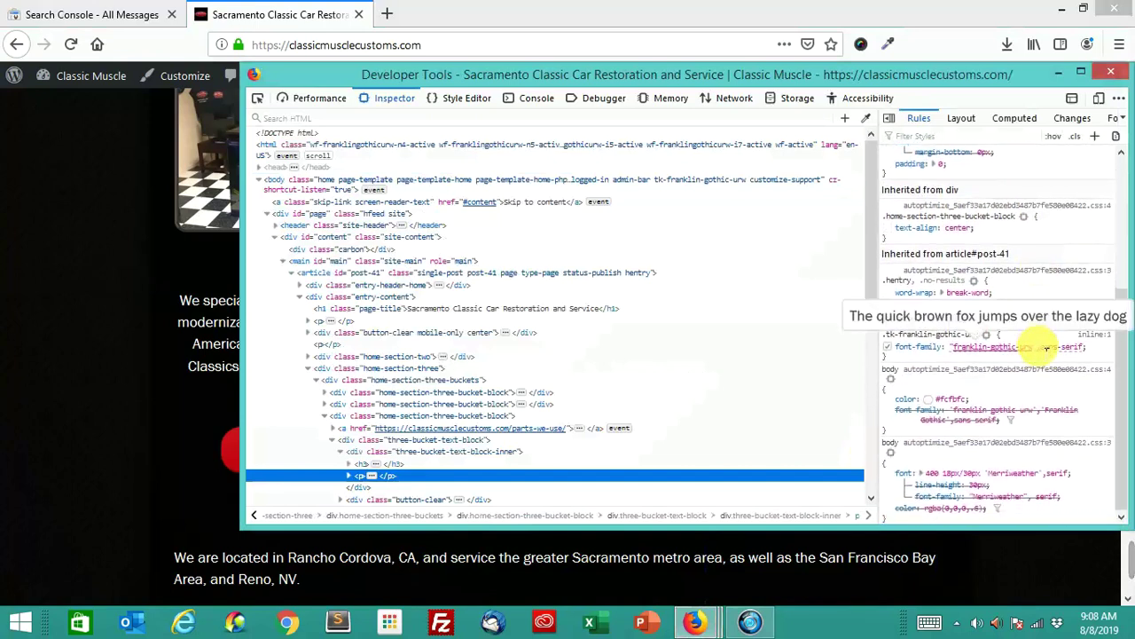
click(1110, 71)
scroll(913, 318, down, 2)
scroll(914, 319, down, 1)
scroll(913, 319, down, 1)
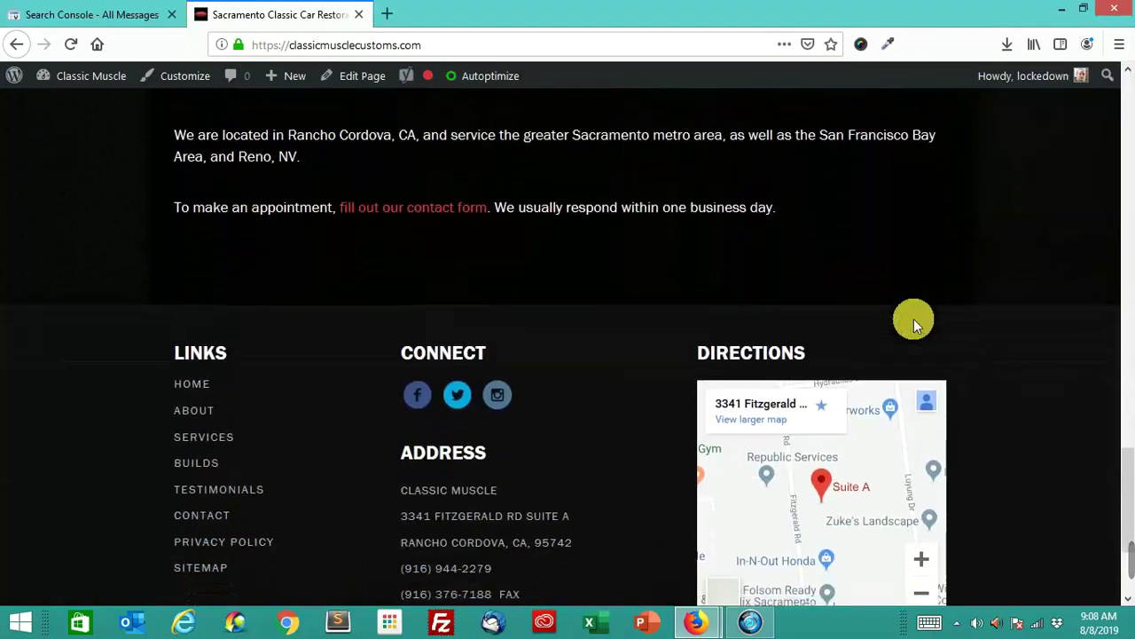
scroll(914, 319, down, 1)
scroll(638, 382, down, 1)
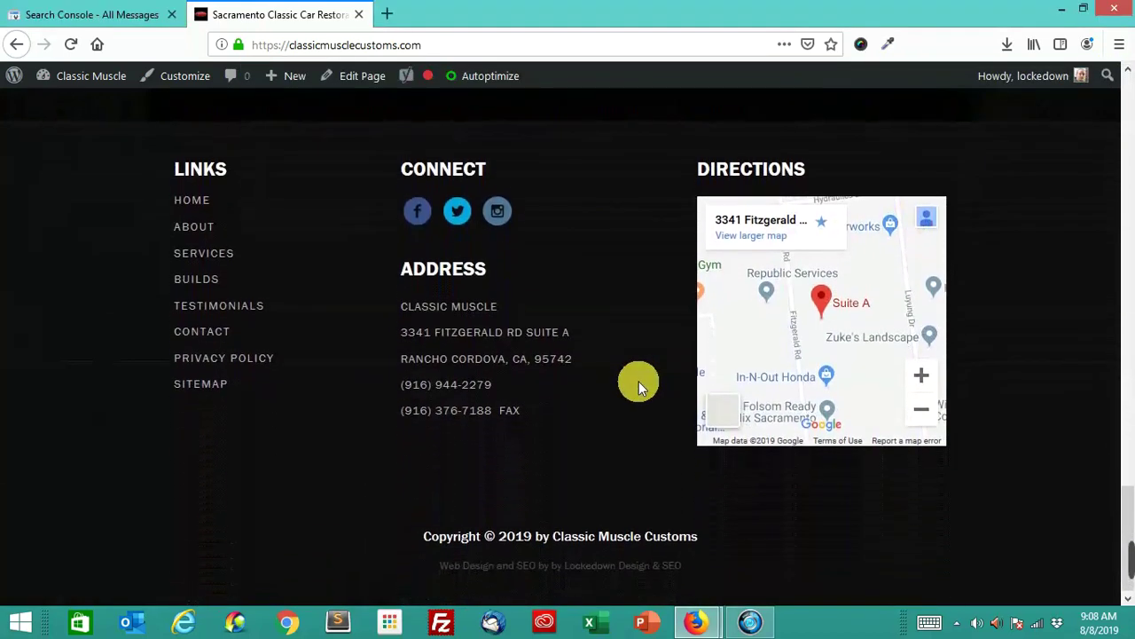
Inspect the footer HOME link and the address text, noting the address's 14px font size
right_click(185, 196)
click(253, 385)
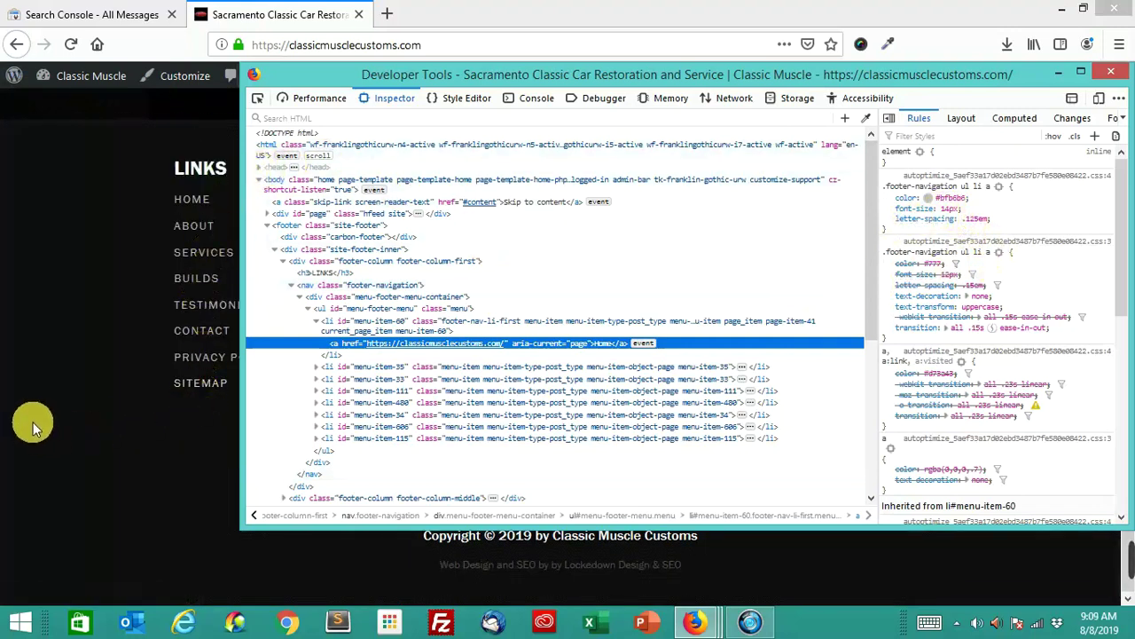
key(F12)
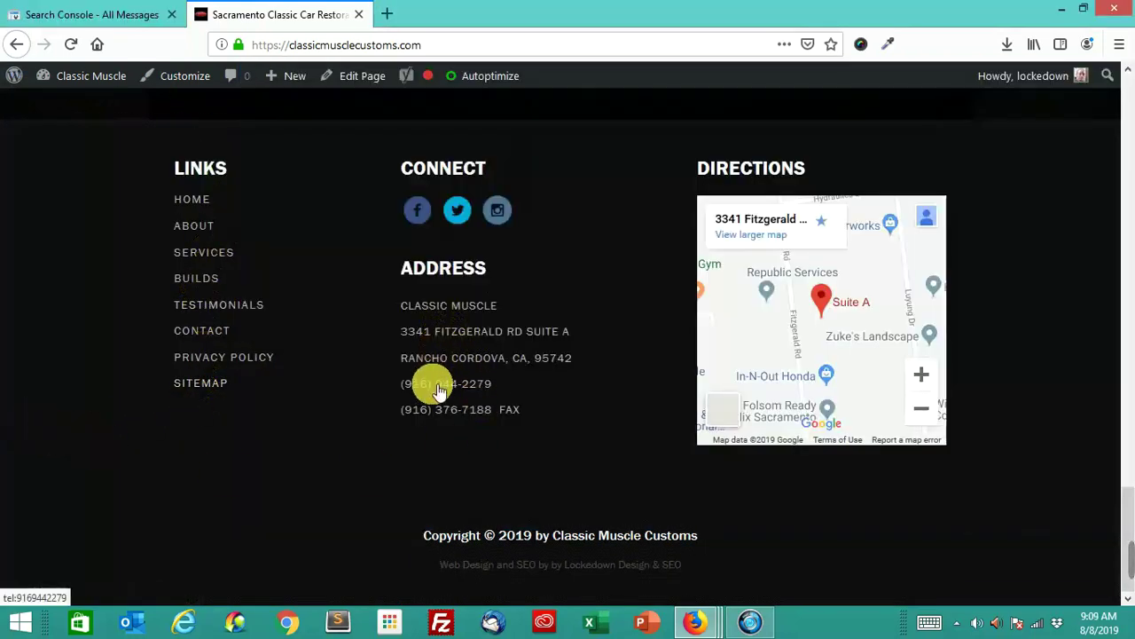
right_click(441, 363)
click(532, 550)
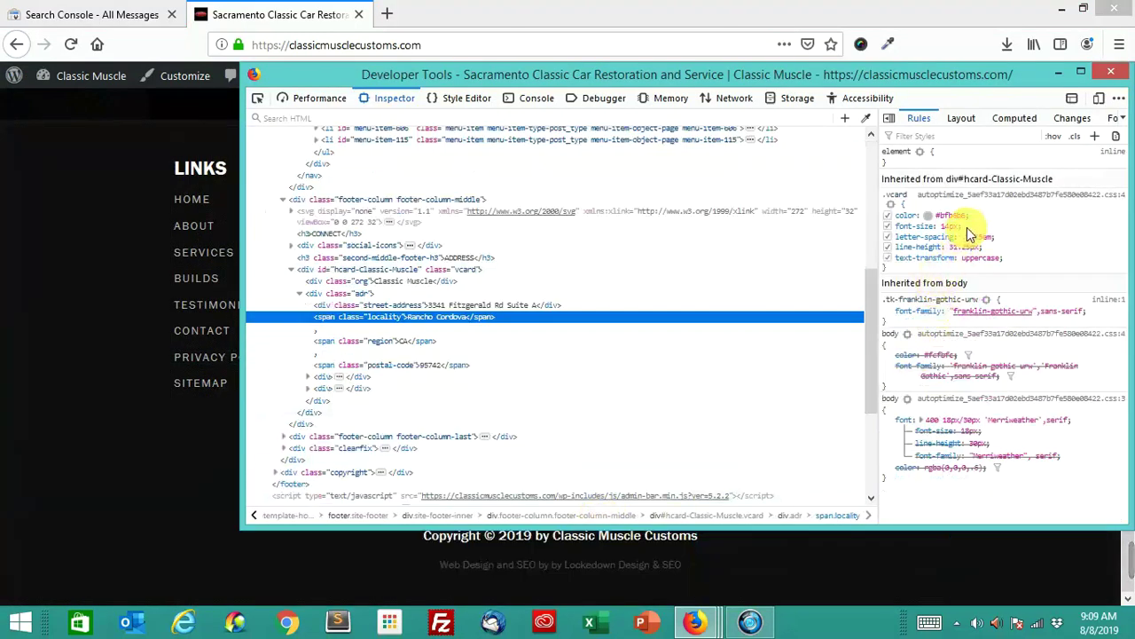
drag(965, 228, 905, 233)
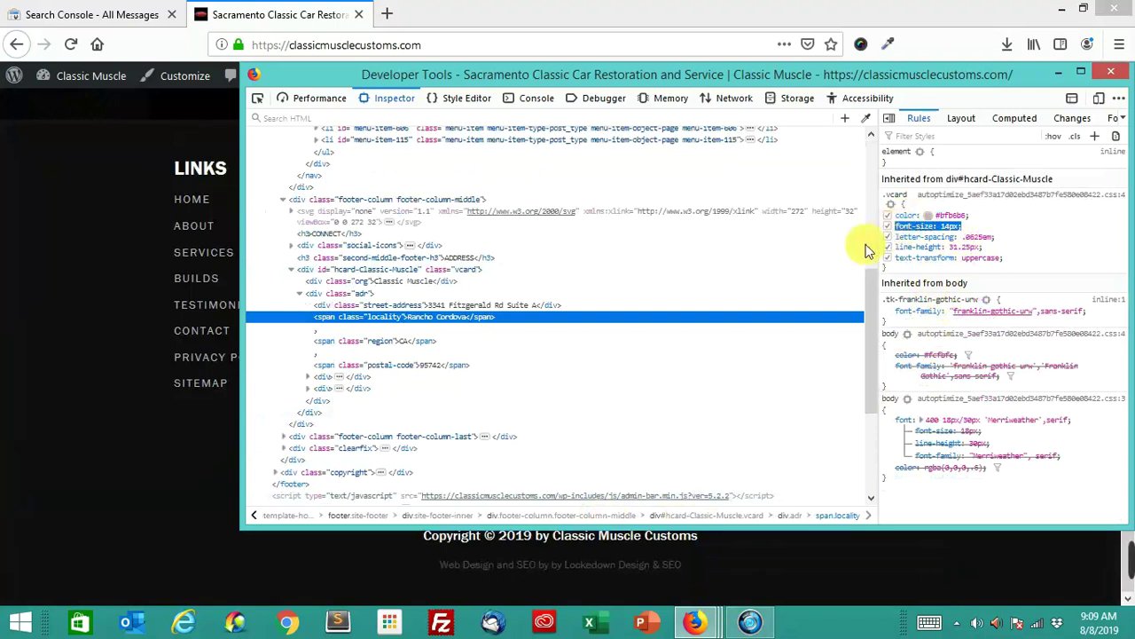
click(92, 277)
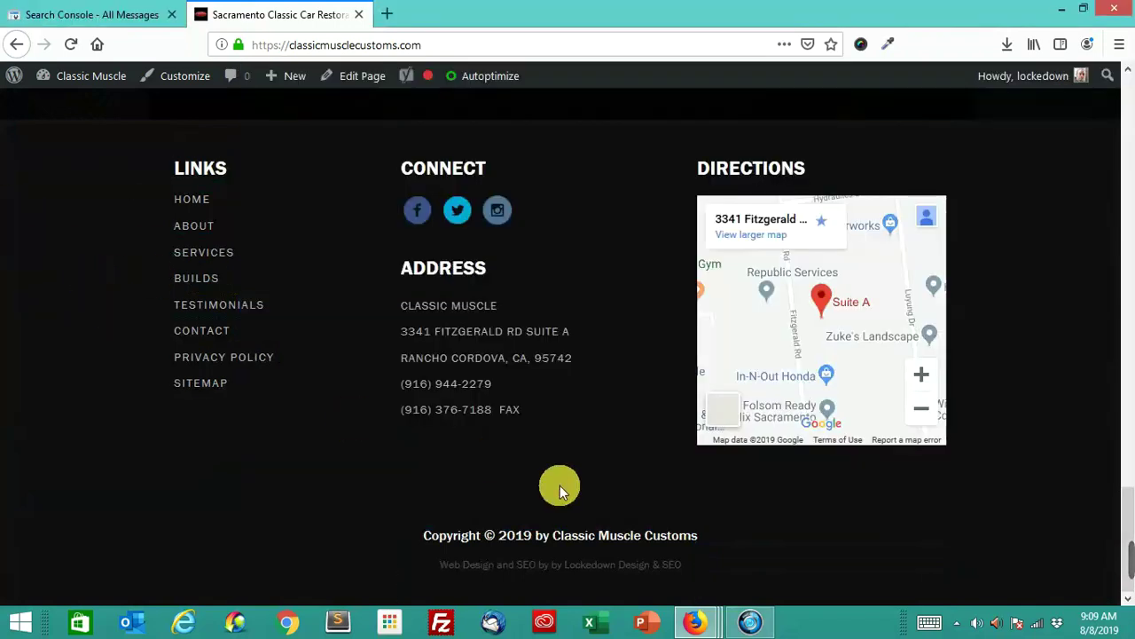
Inspect the design credit line's 13px font size and close DevTools
right_click(556, 562)
click(628, 534)
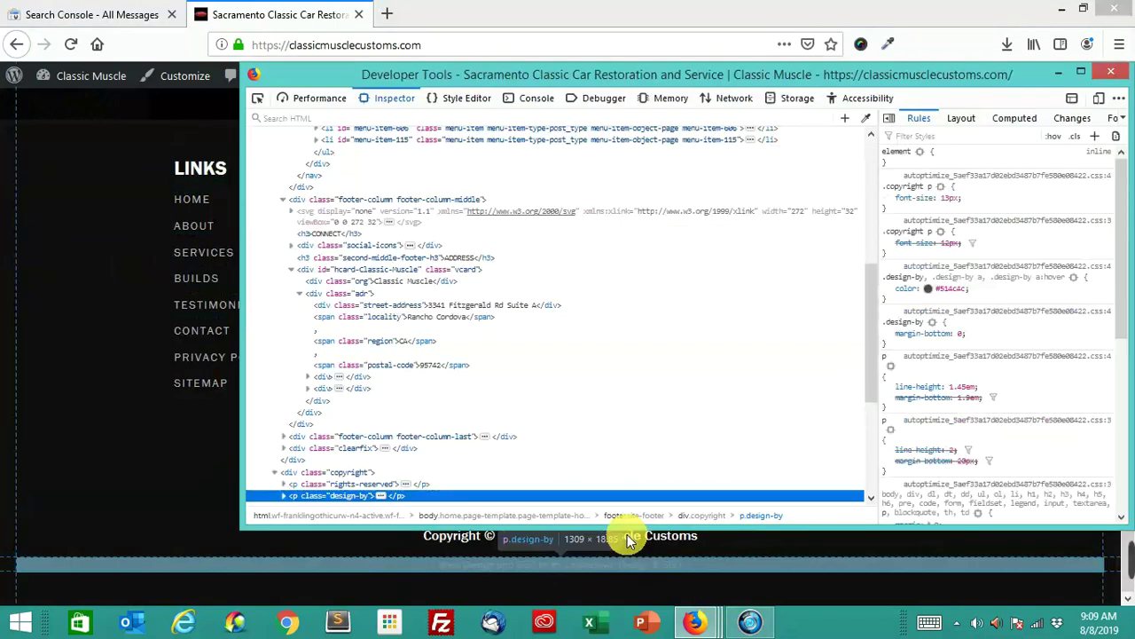
click(61, 299)
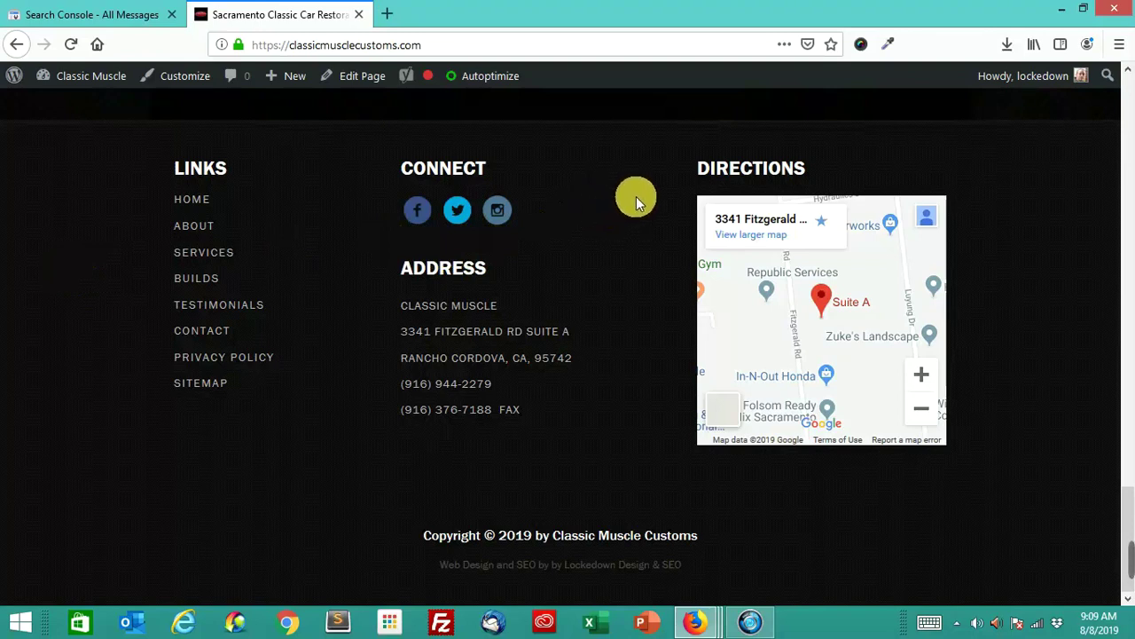
Reload the Classic Muscle page, scroll through it, and return to the Search Console message
click(76, 51)
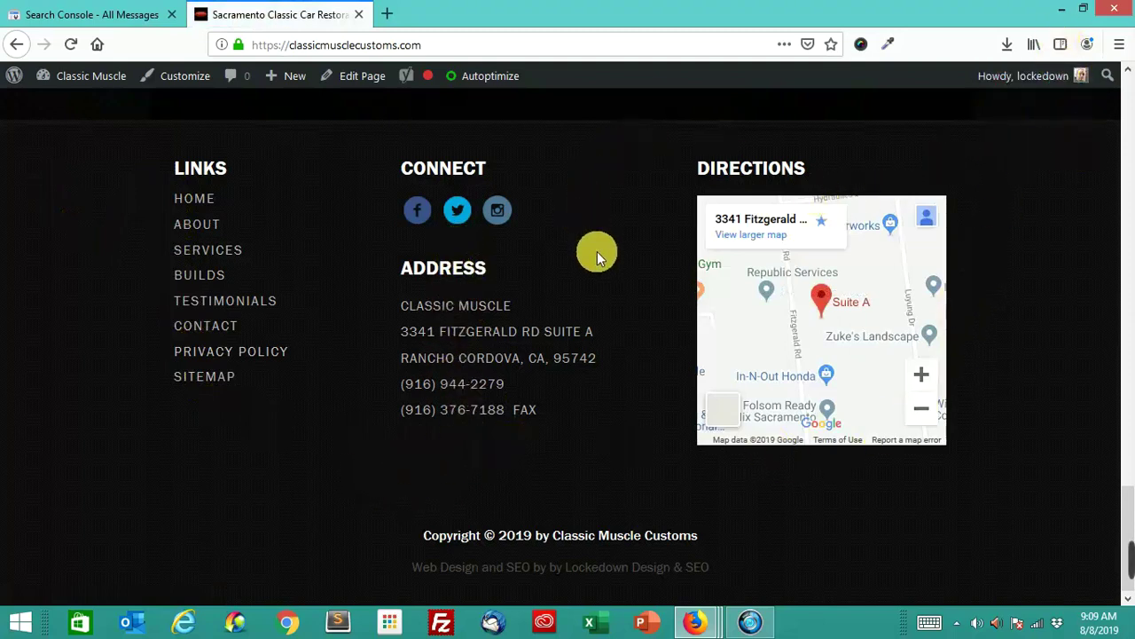
scroll(620, 310, up, 3)
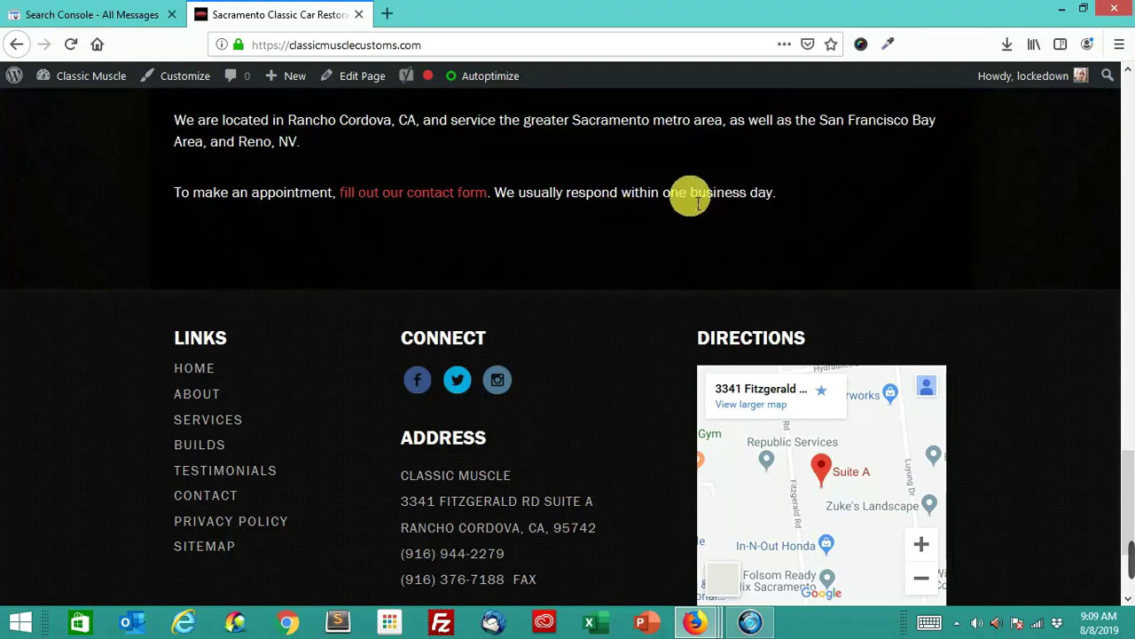
scroll(1019, 284, up, 2)
scroll(1016, 306, up, 4)
scroll(1021, 314, up, 5)
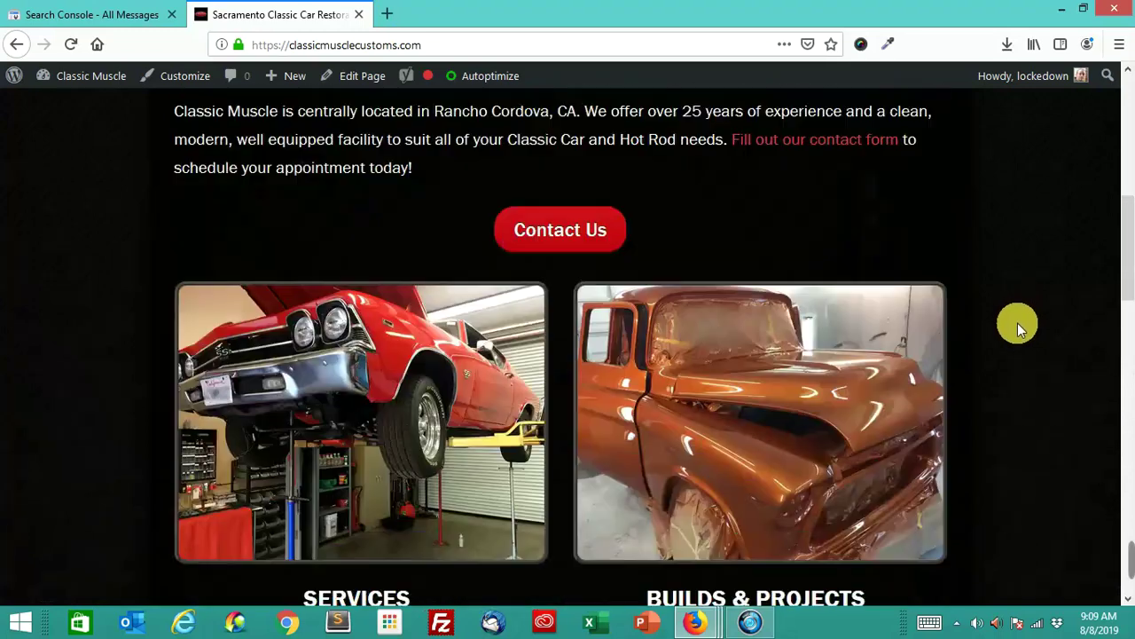
scroll(1017, 322, up, 3)
scroll(1017, 323, up, 3)
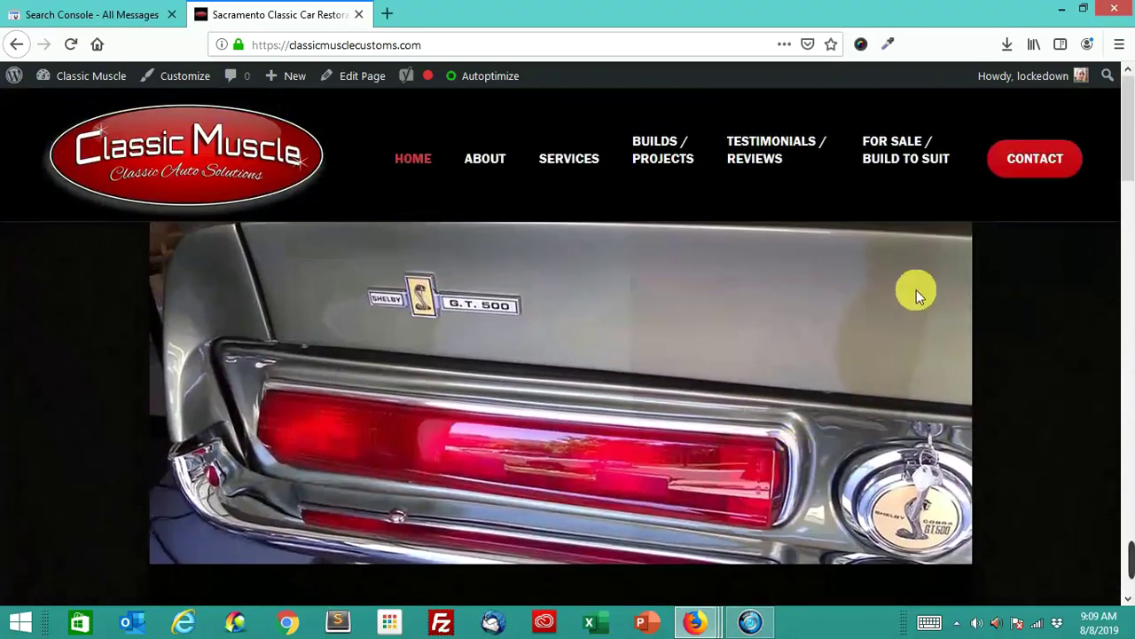
scroll(1018, 371, down, 2)
scroll(1014, 363, down, 4)
scroll(1014, 362, down, 3)
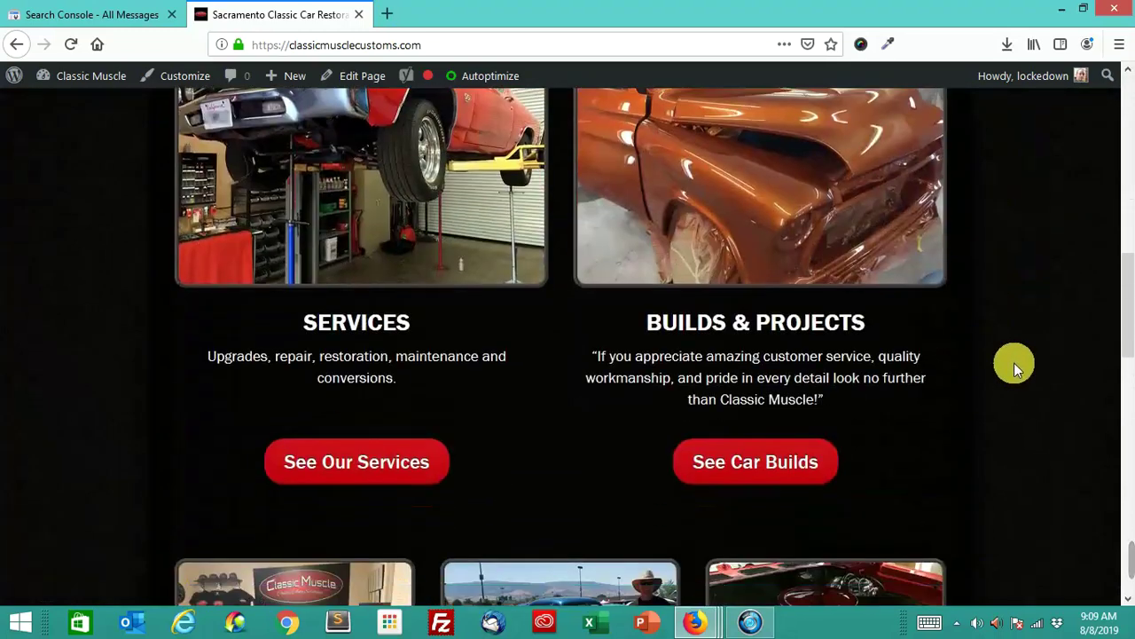
click(65, 14)
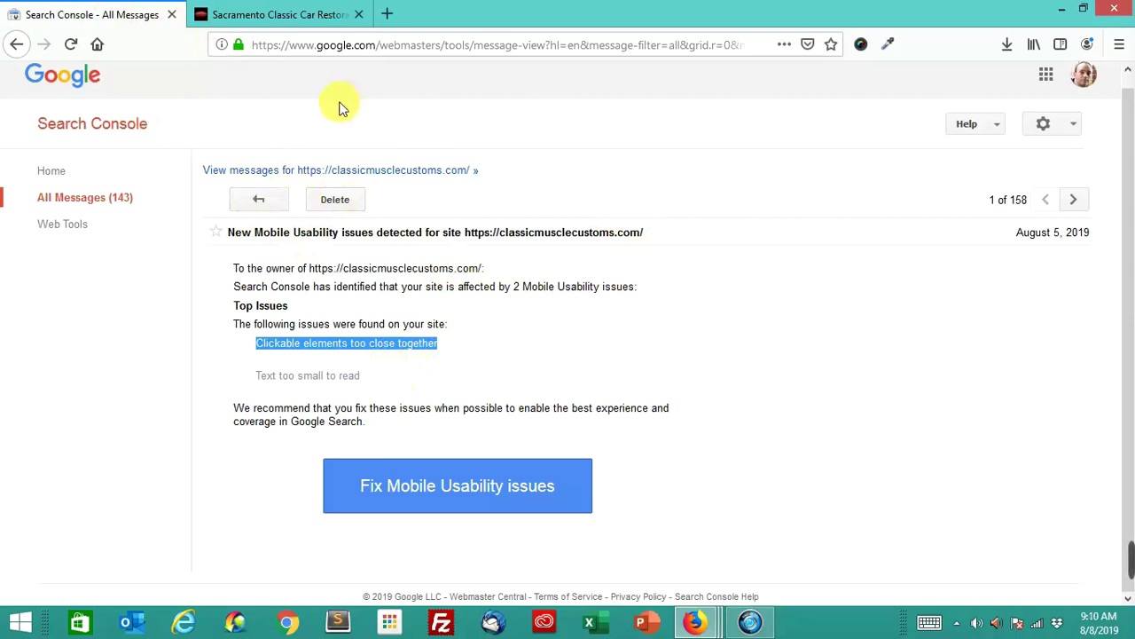
click(115, 202)
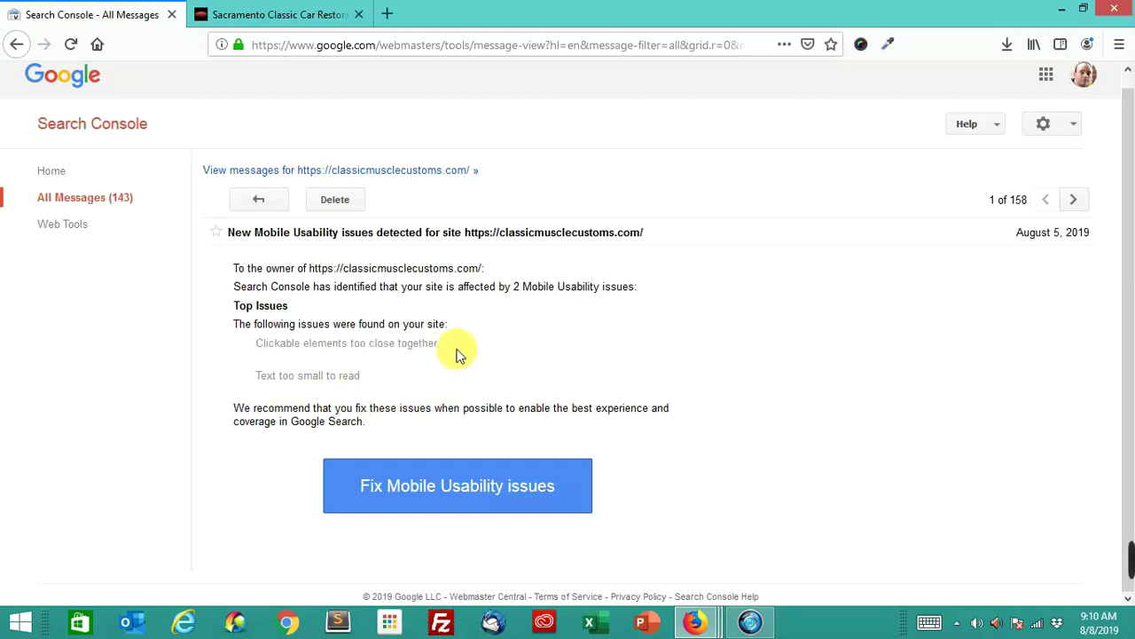
drag(462, 355, 301, 354)
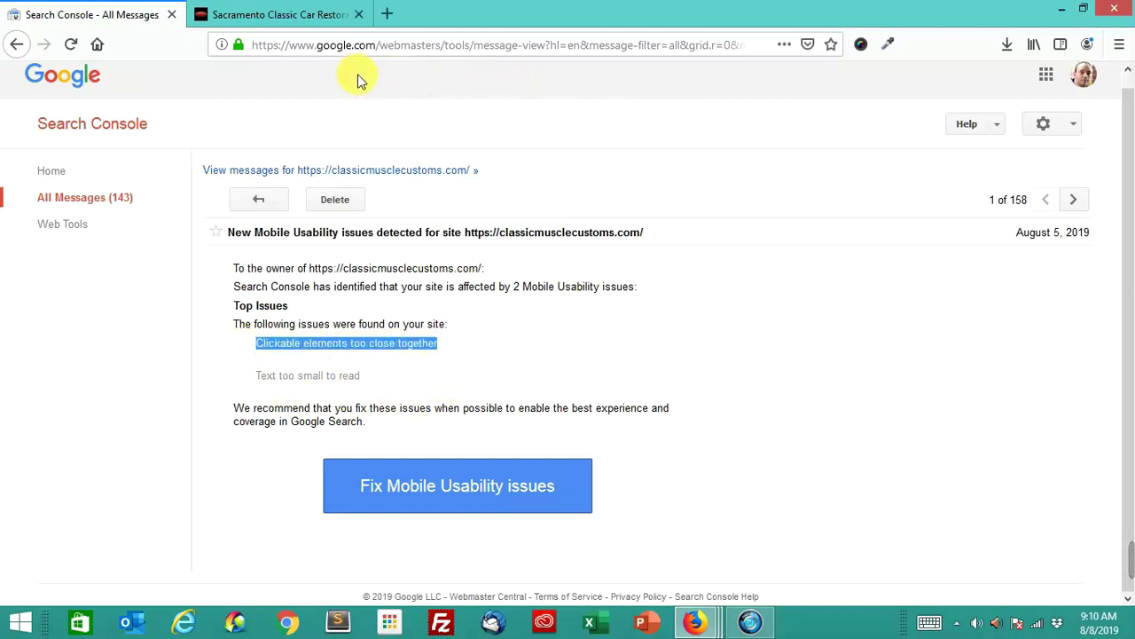
Return to the Classic Muscle tab, scroll to the header, and shrink the window to phone width
click(328, 16)
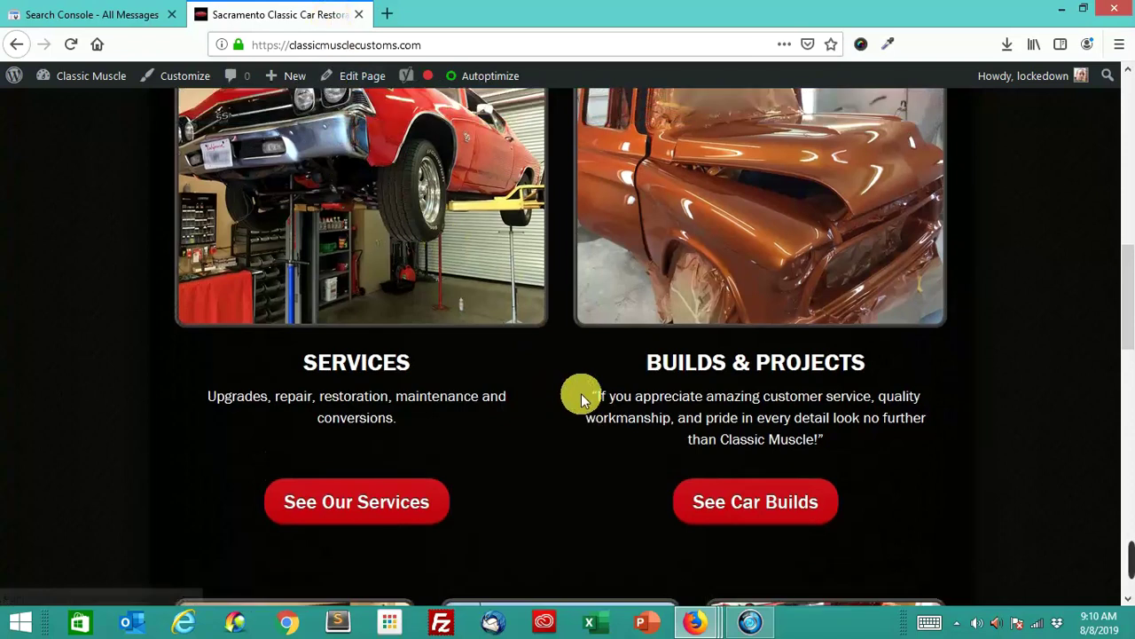
scroll(581, 393, up, 4)
scroll(580, 390, up, 2)
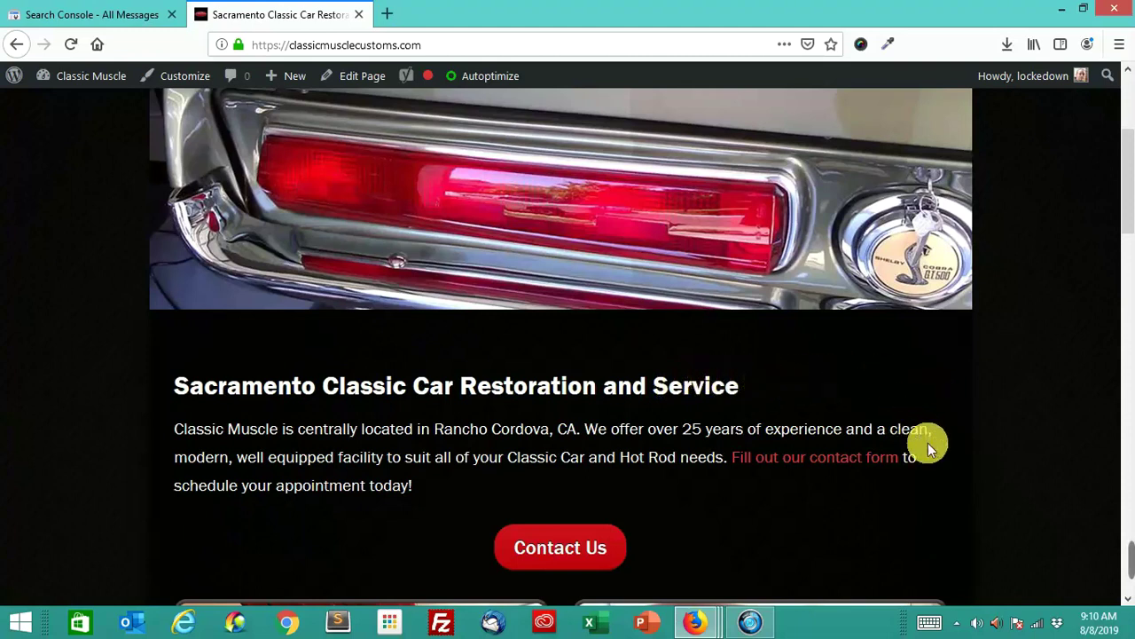
scroll(928, 448, up, 3)
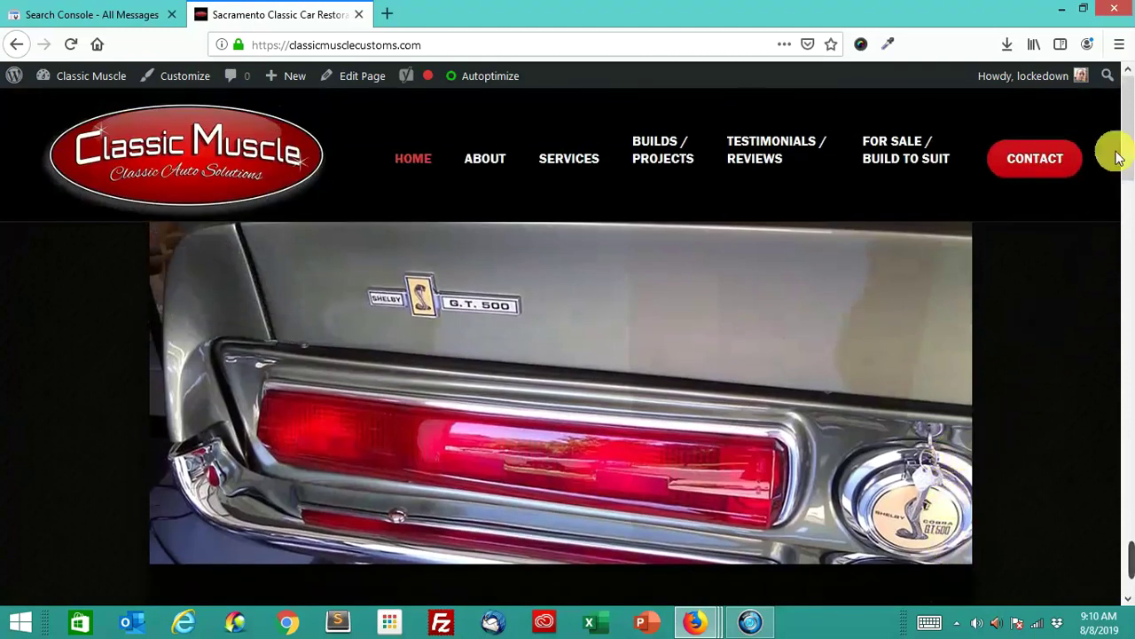
click(1083, 9)
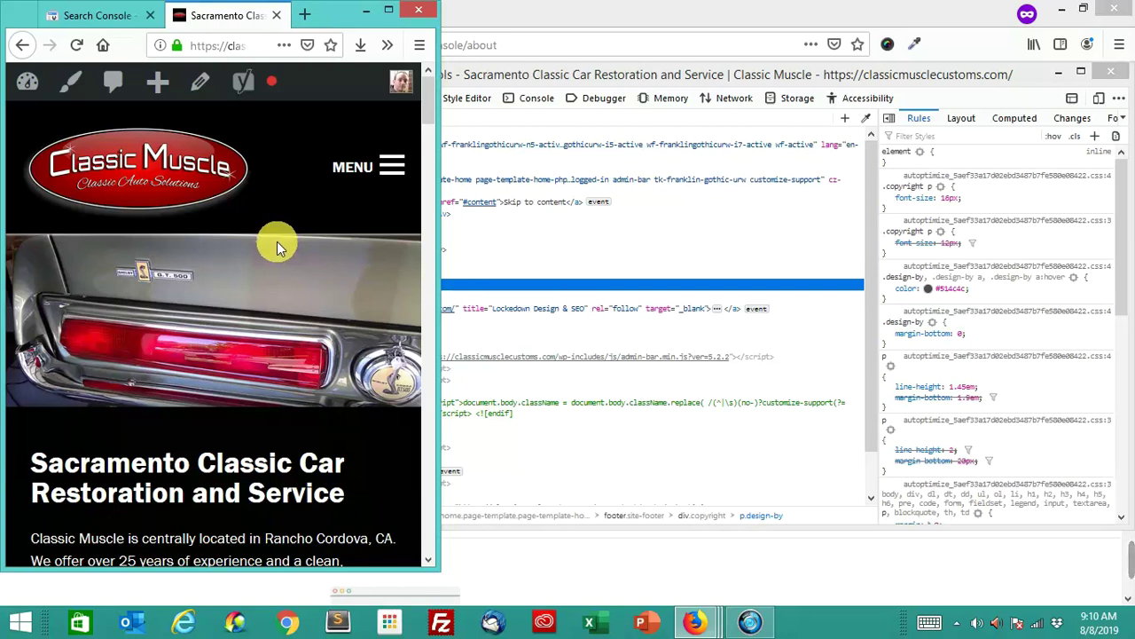
Scroll the phone-width homepage down to the footer's stacked Links list
scroll(340, 240, down, 2)
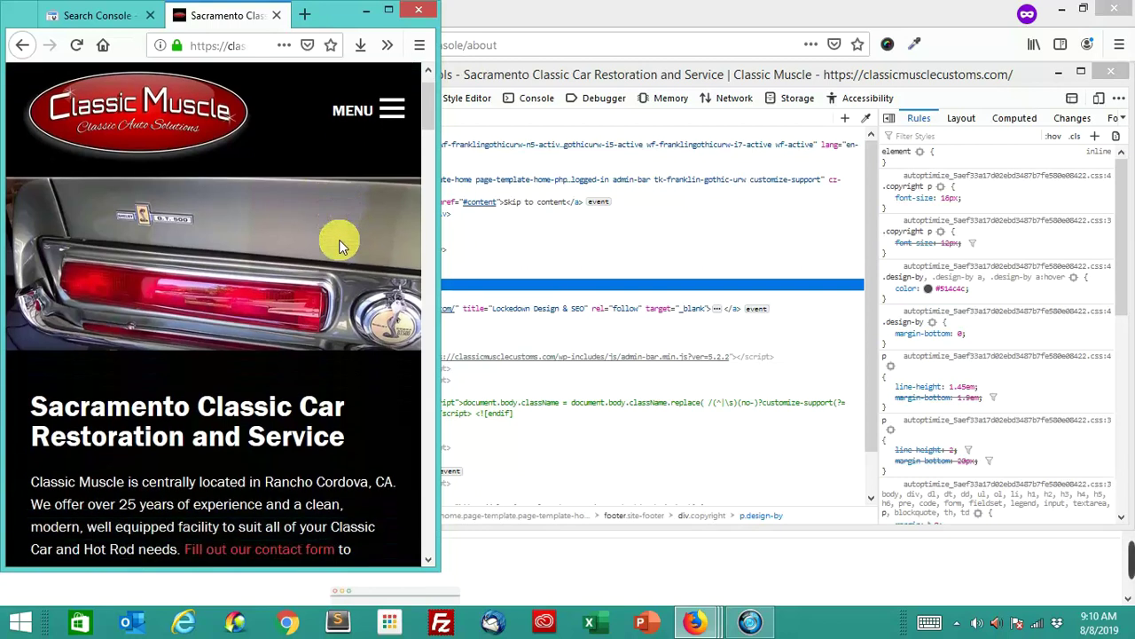
scroll(339, 239, down, 3)
scroll(344, 257, down, 2)
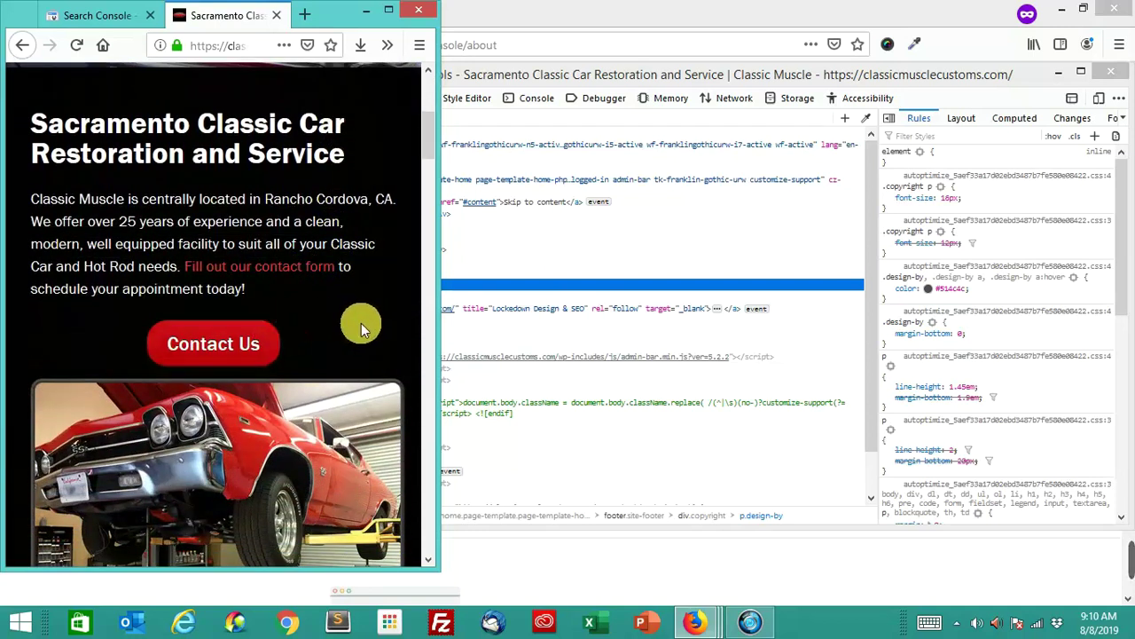
scroll(362, 327, down, 10)
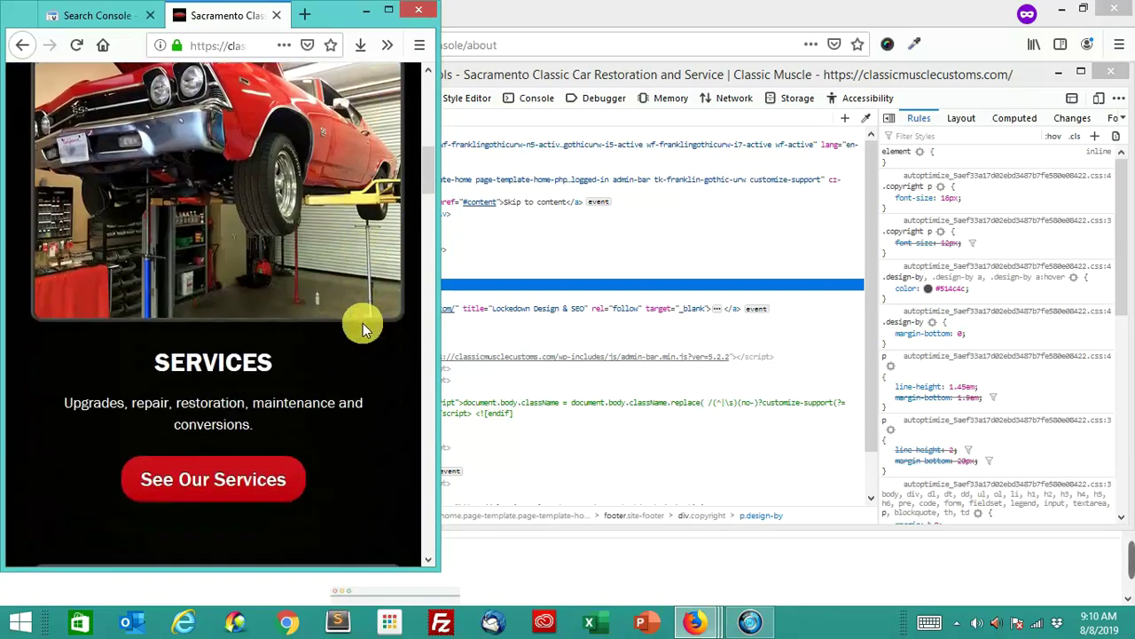
scroll(361, 326, down, 8)
scroll(364, 327, down, 10)
scroll(364, 326, down, 4)
scroll(364, 326, down, 5)
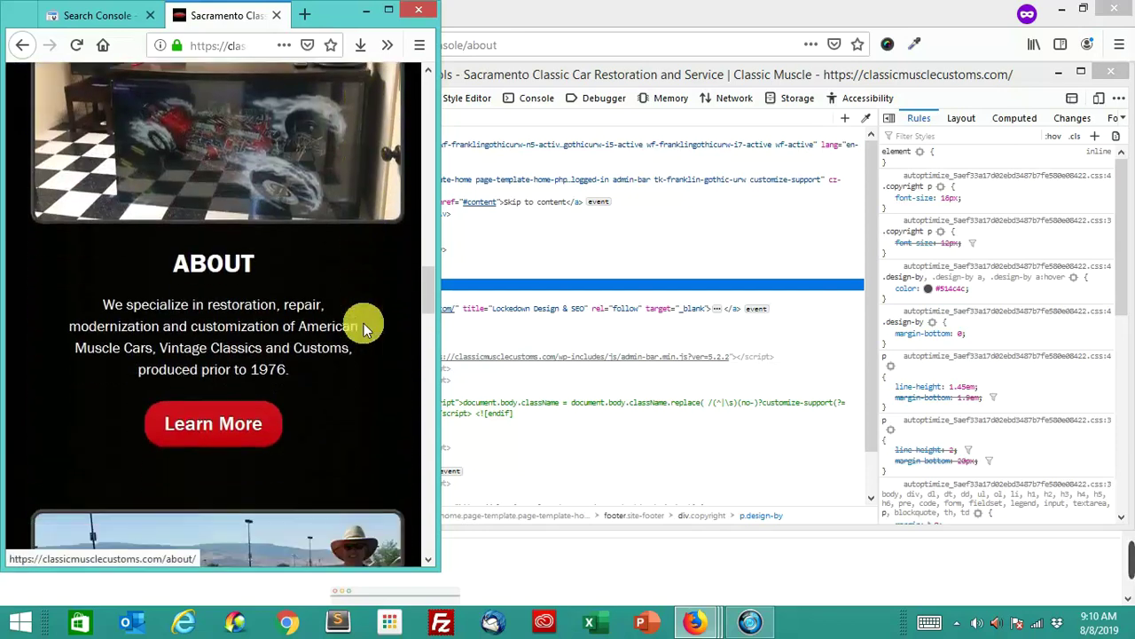
scroll(364, 326, down, 5)
scroll(363, 326, down, 5)
scroll(363, 327, down, 5)
scroll(363, 327, down, 5)
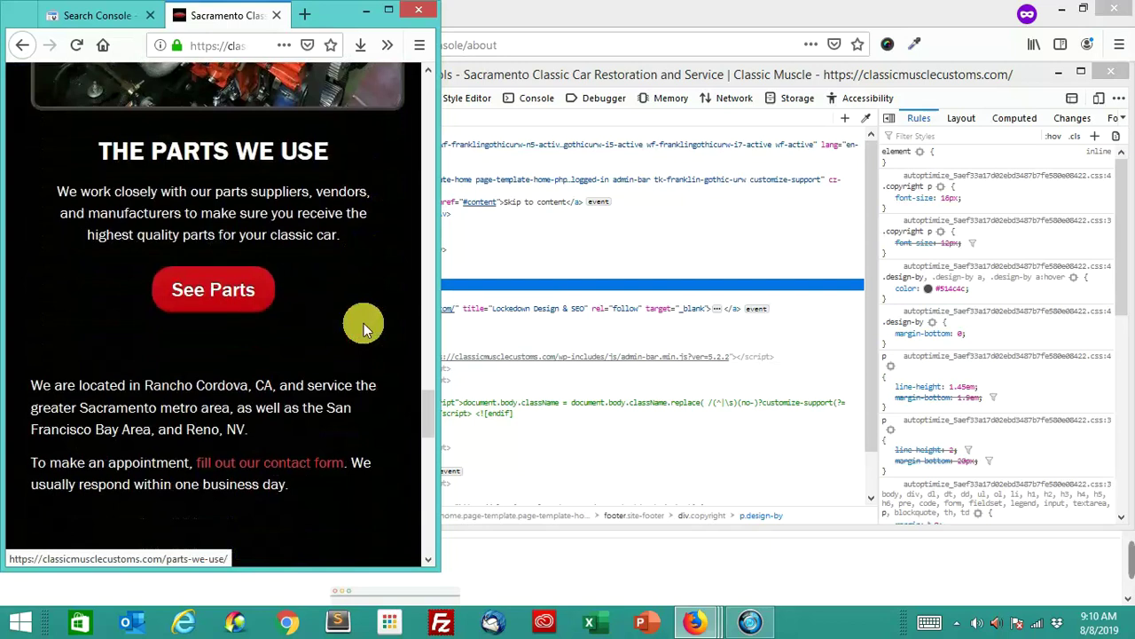
scroll(363, 327, down, 4)
scroll(363, 326, down, 2)
scroll(364, 322, down, 2)
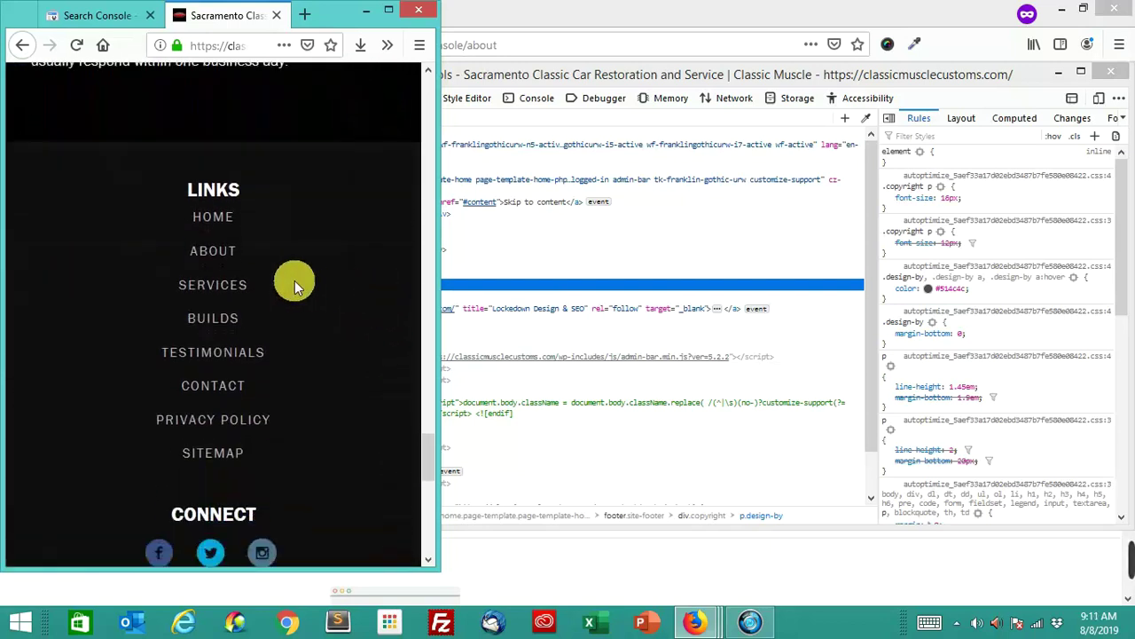
Inspect the footer HOME link and trial footer link top margins, settling back on 10px
right_click(222, 220)
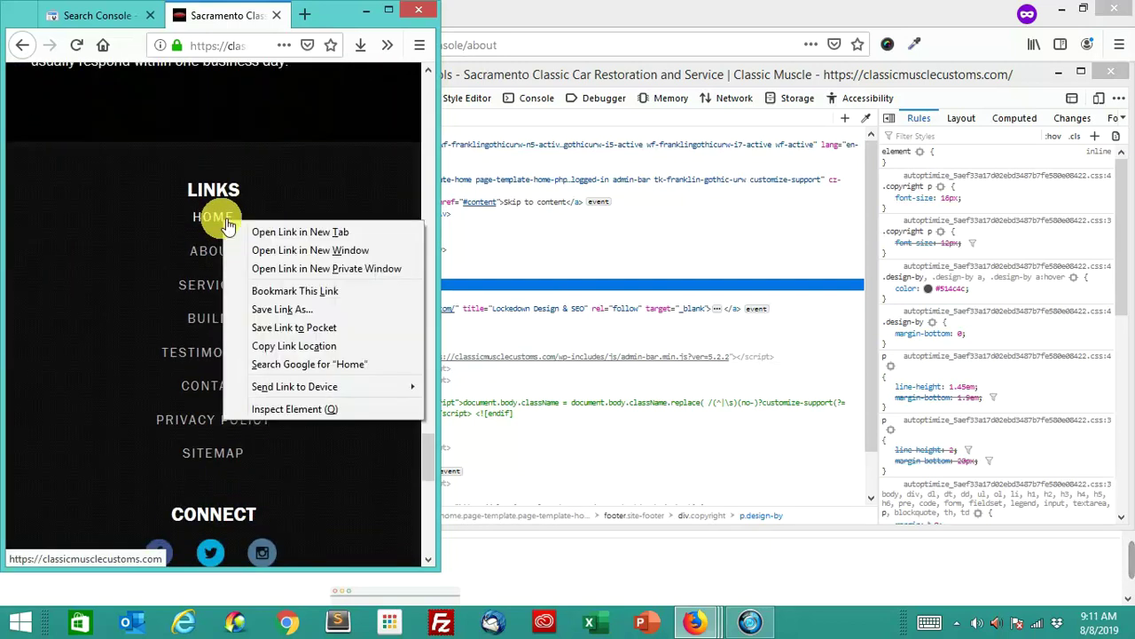
click(312, 409)
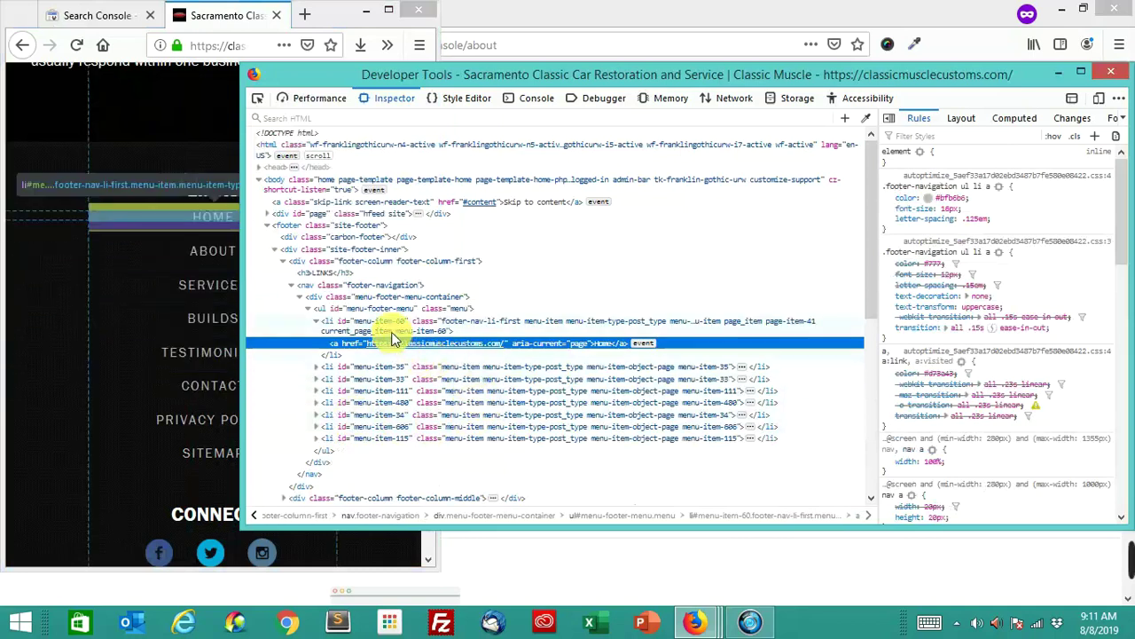
mouse_move(940, 264)
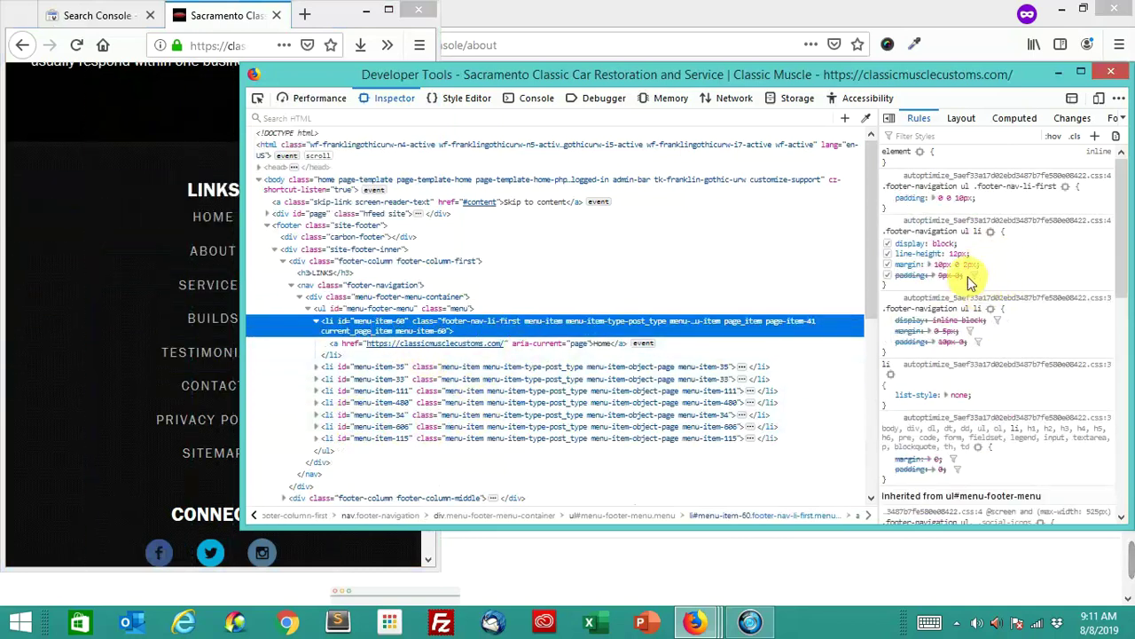
click(941, 264)
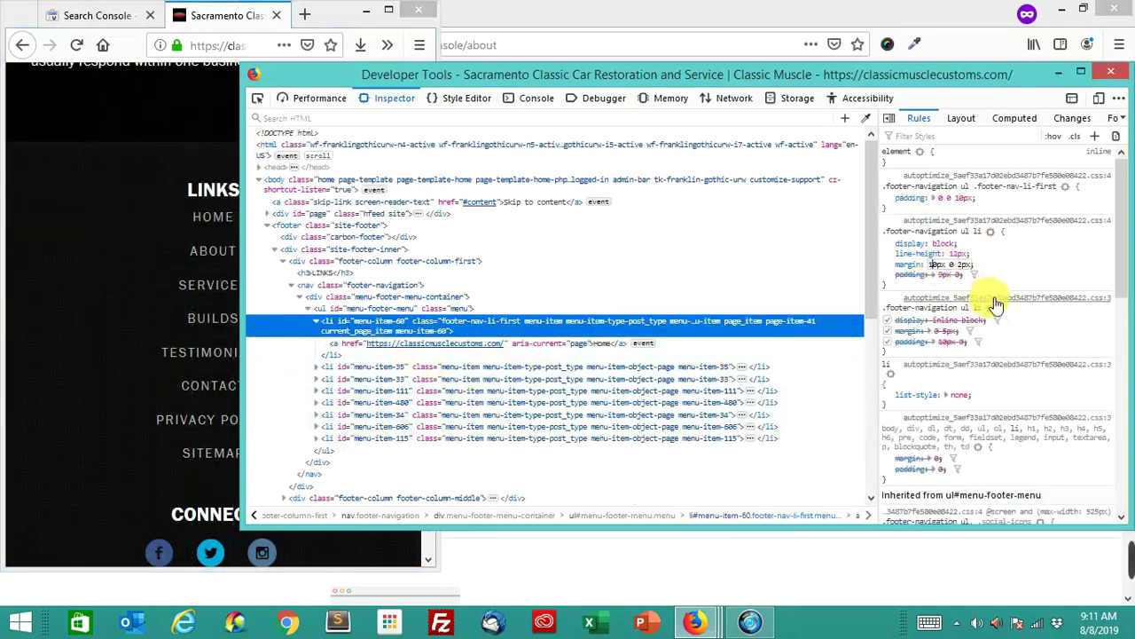
key(BackSpace)
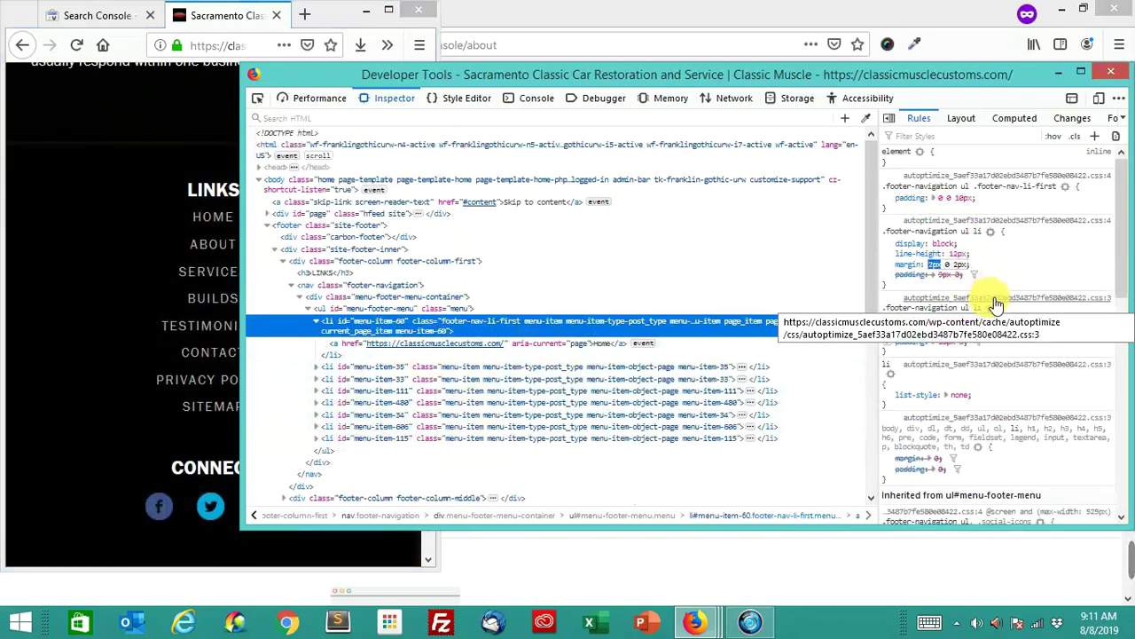
key(Down)
key(Down)
key(Down)
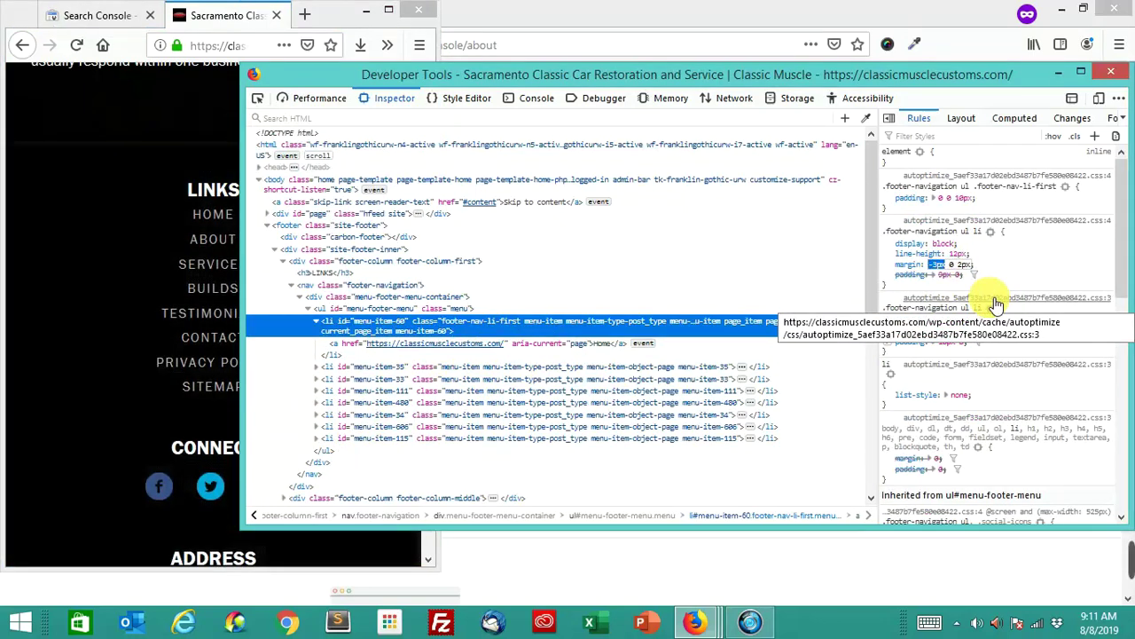
key(Up)
key(Up)
key(Up)
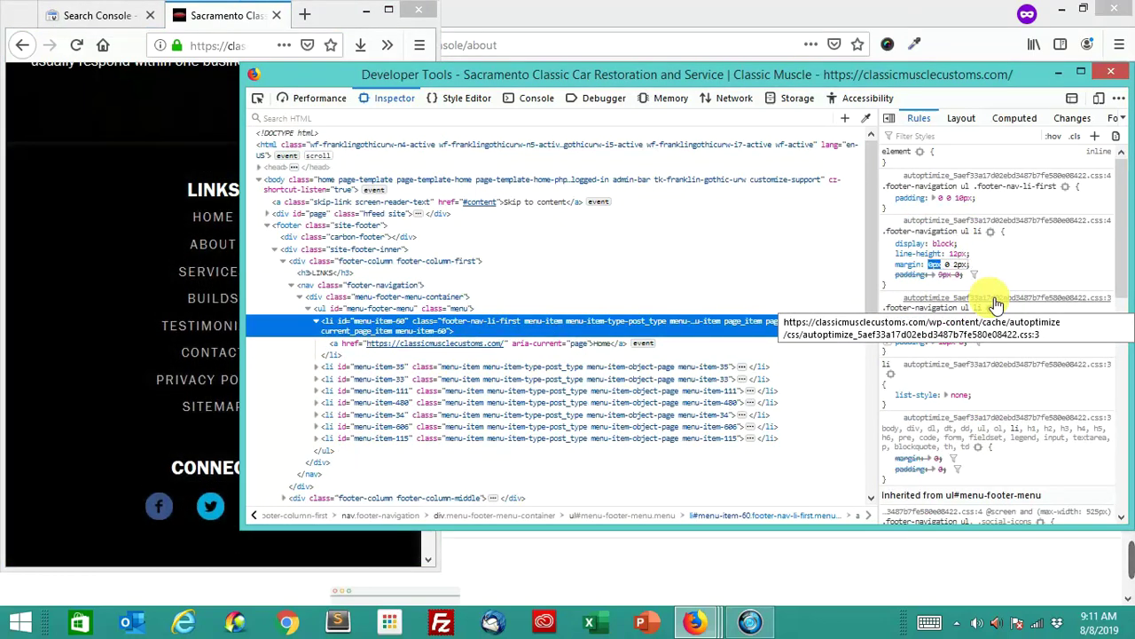
key(Up)
key(Up)
key(Up)
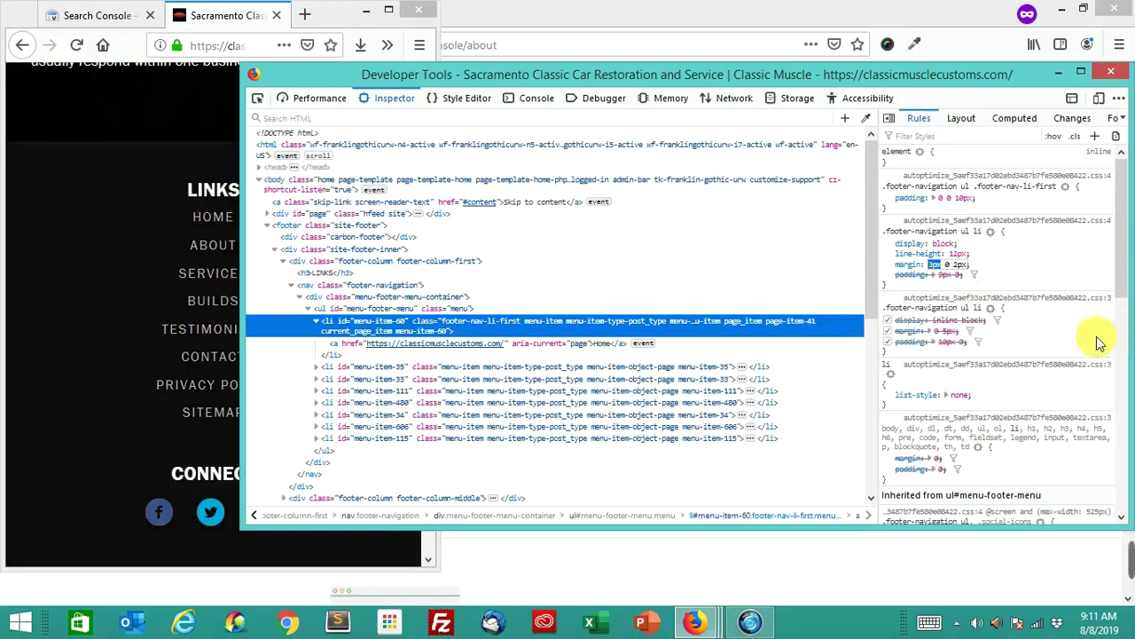
key(Up)
key(Up)
key(Up)
key(Up)
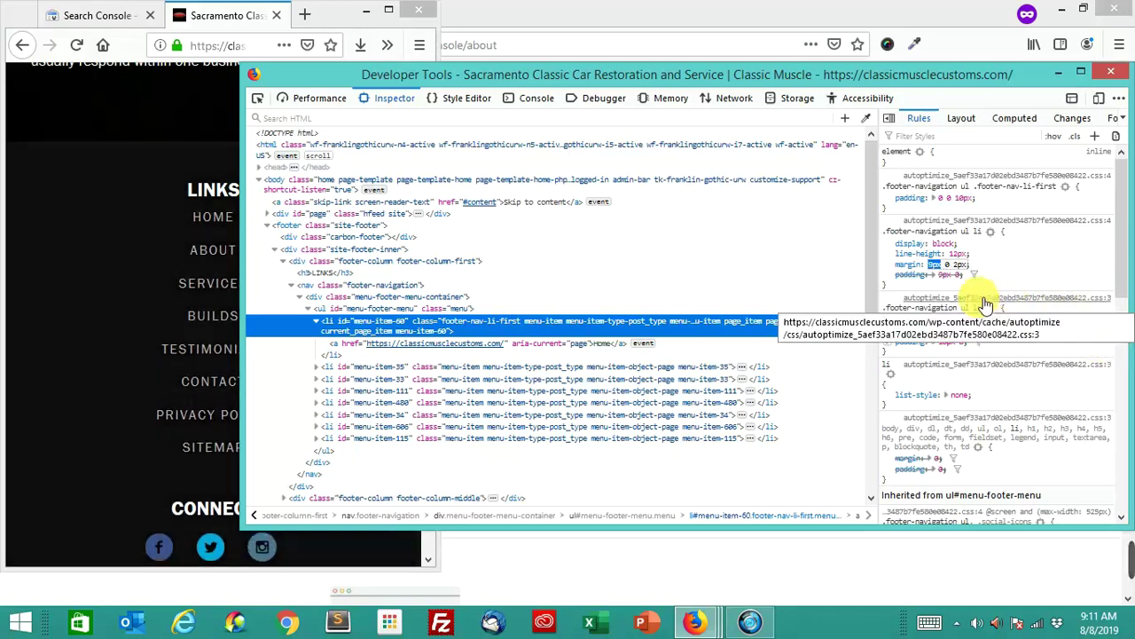
key(Up)
key(Up)
key(Up)
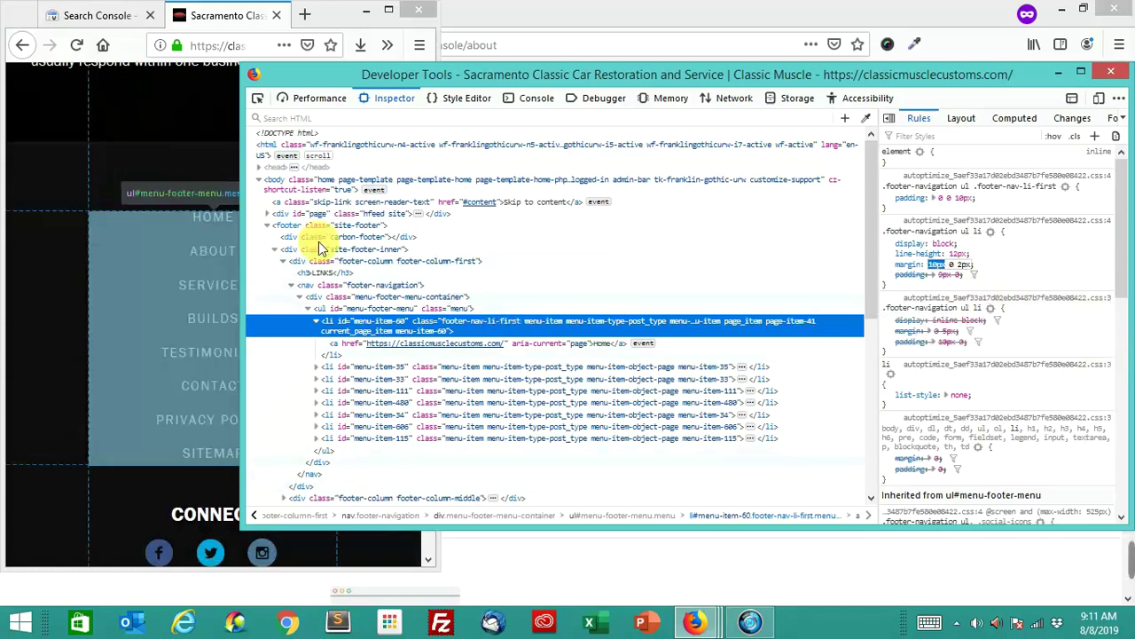
click(49, 195)
Open the site's mobile menu and scroll down to its Builds / Projects entries
scroll(179, 316, down, 5)
scroll(165, 335, down, 2)
scroll(165, 335, down, 4)
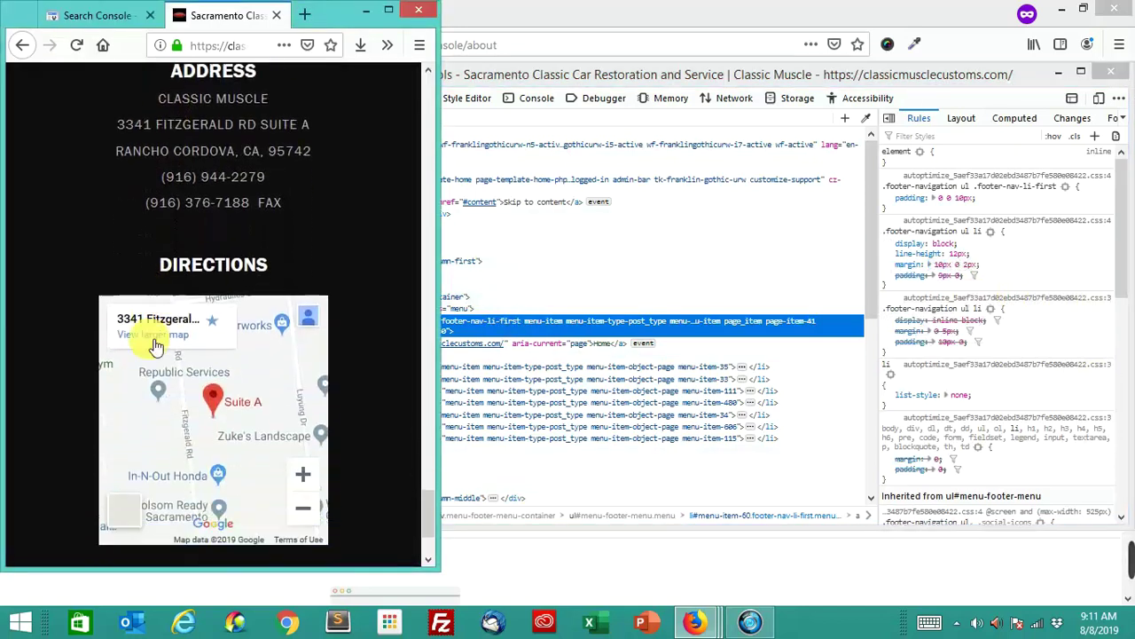
scroll(346, 469, up, 6)
scroll(338, 465, up, 5)
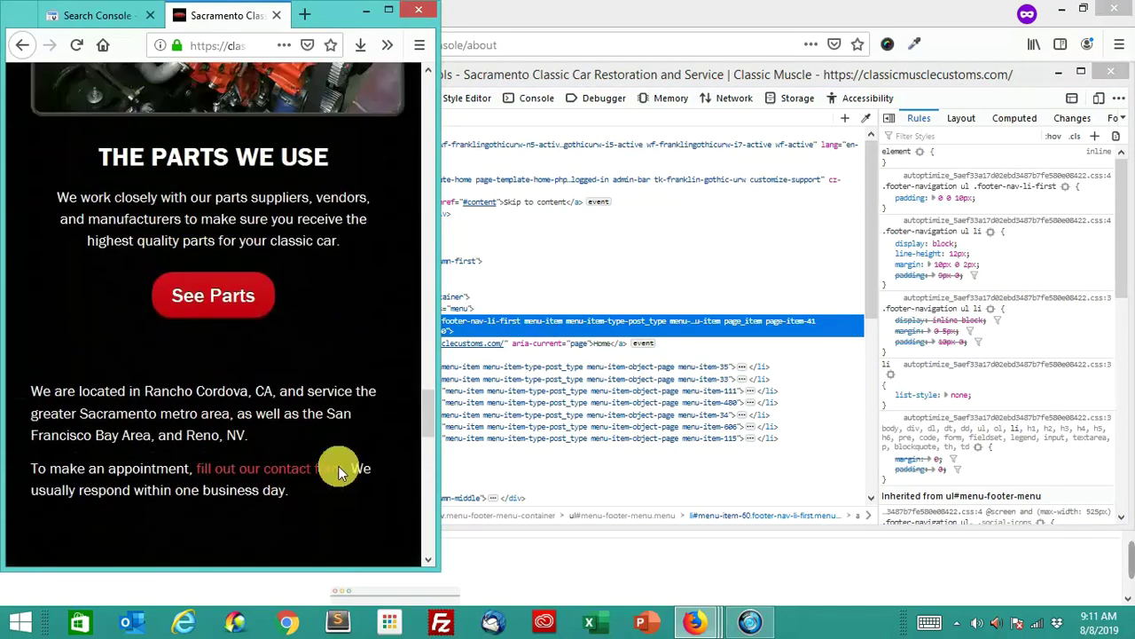
scroll(337, 466, up, 4)
scroll(338, 465, up, 4)
scroll(341, 464, up, 4)
scroll(341, 464, up, 4)
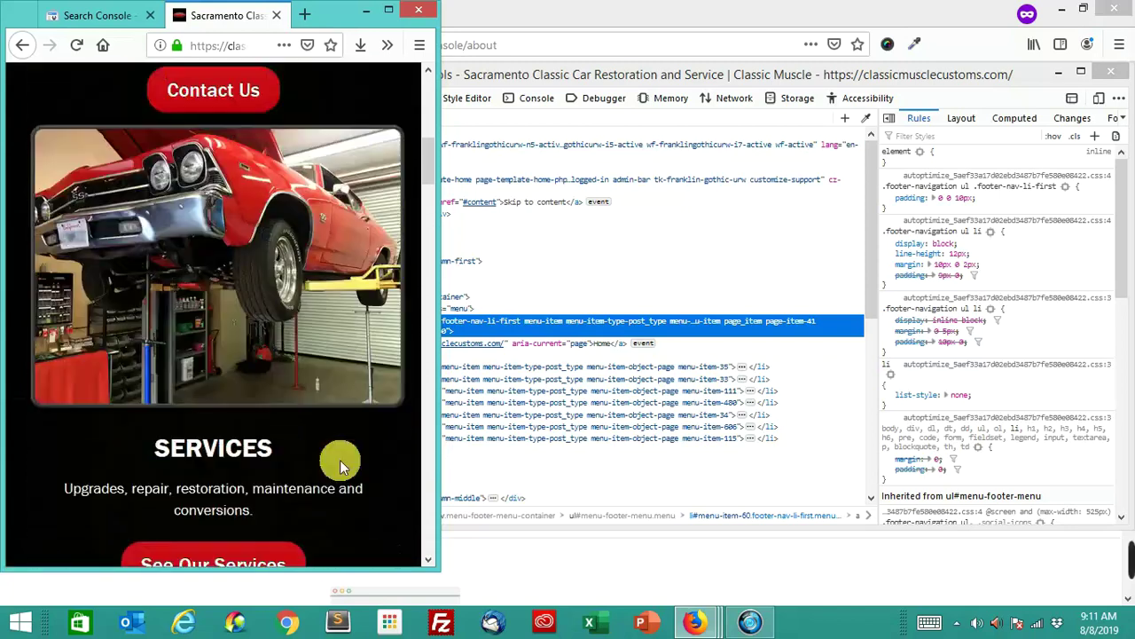
scroll(340, 459, up, 4)
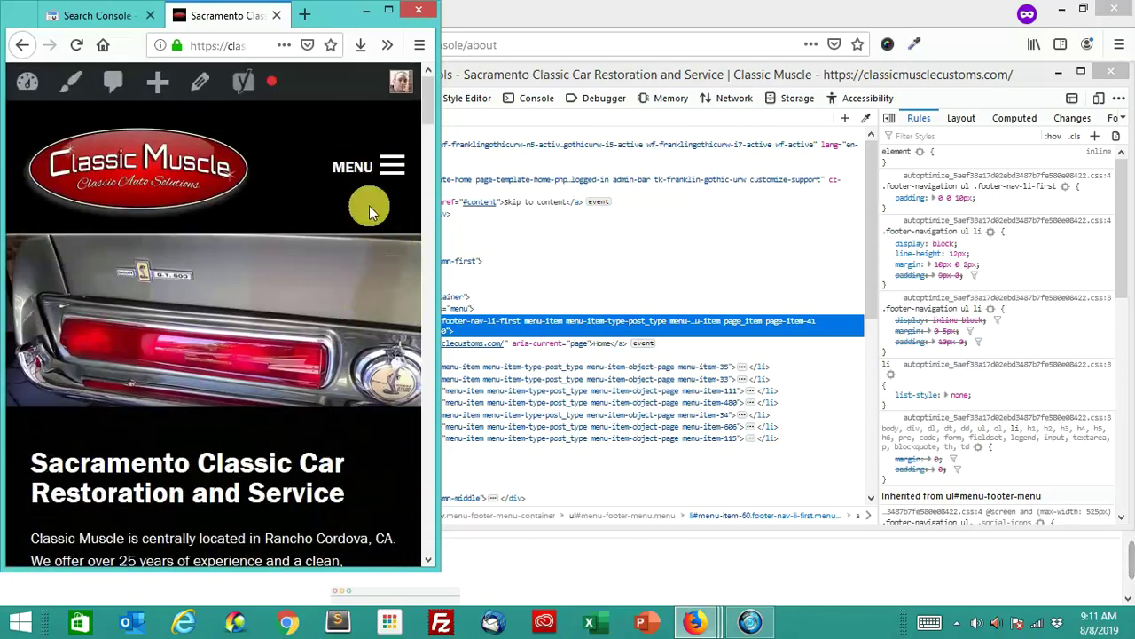
click(399, 170)
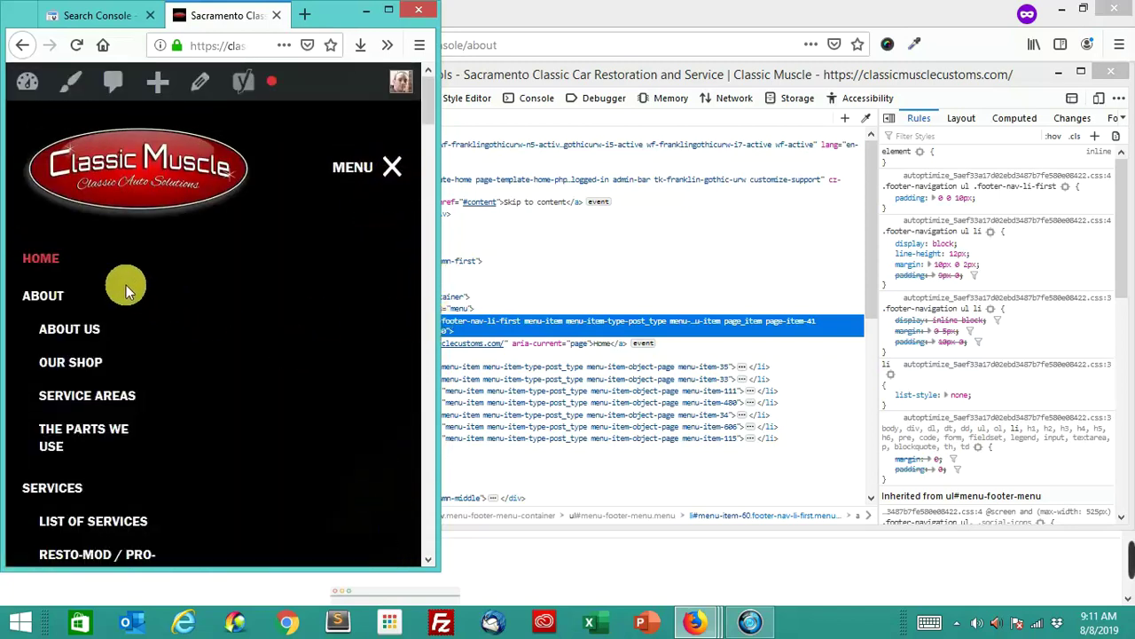
scroll(279, 367, down, 3)
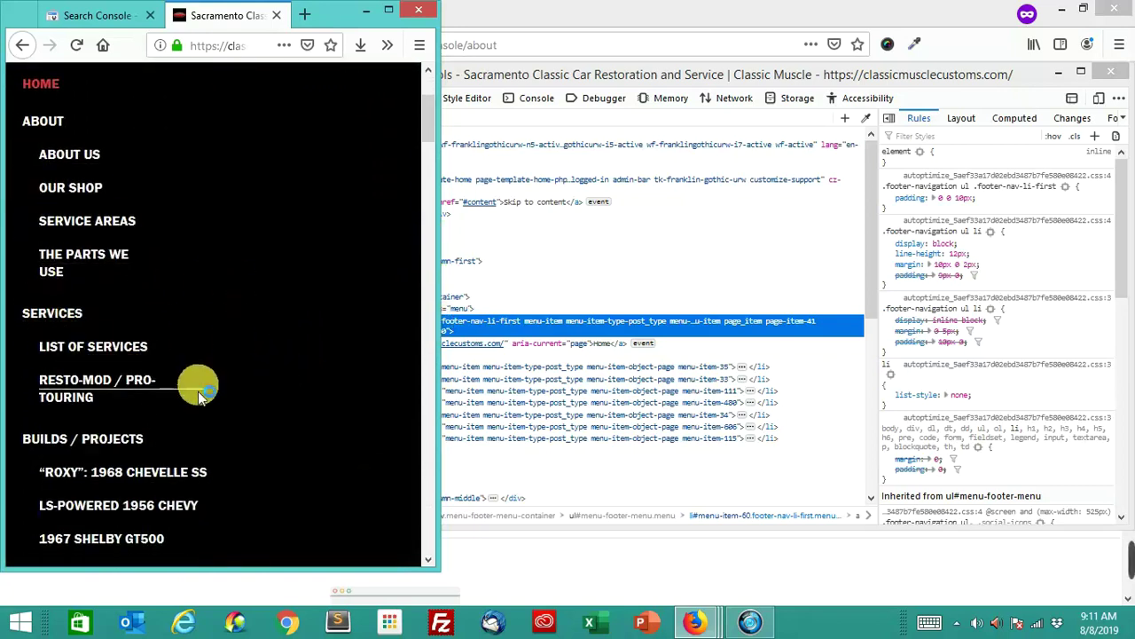
scroll(199, 389, down, 2)
scroll(204, 391, down, 4)
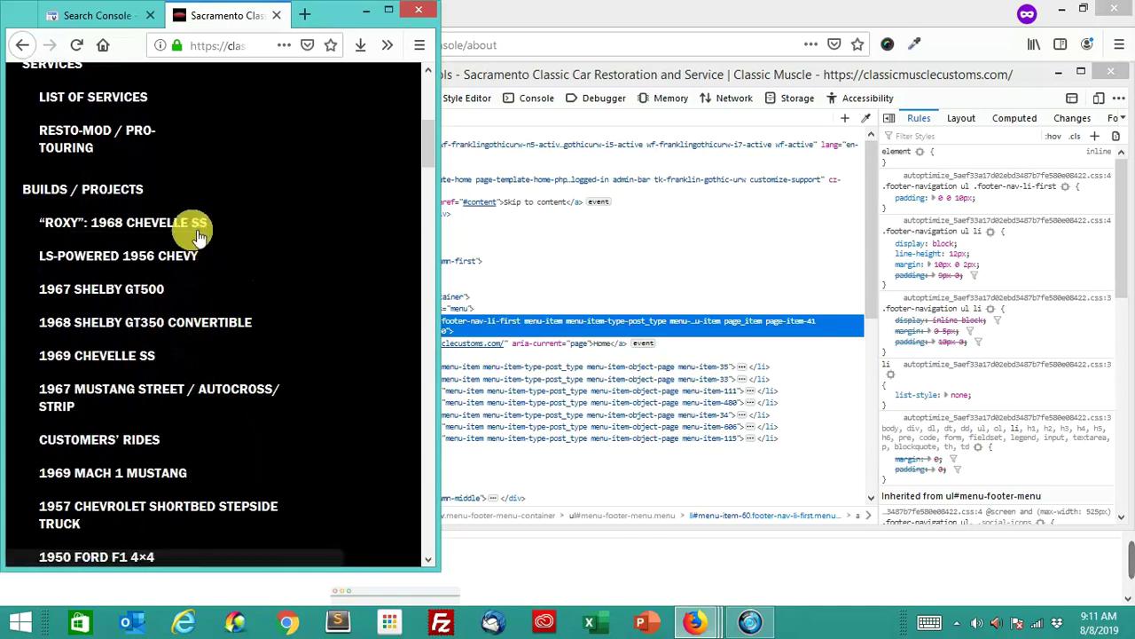
Inspect the Roxy 1968 Chevelle SS item's li menu-item-513 padding and start a new property line
right_click(197, 229)
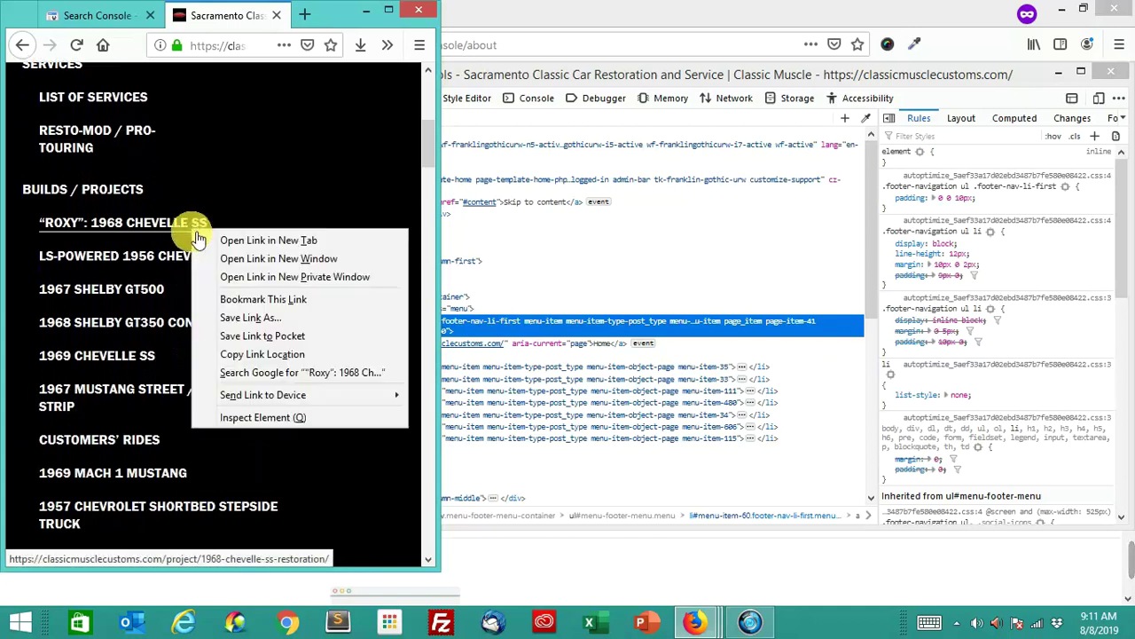
click(302, 415)
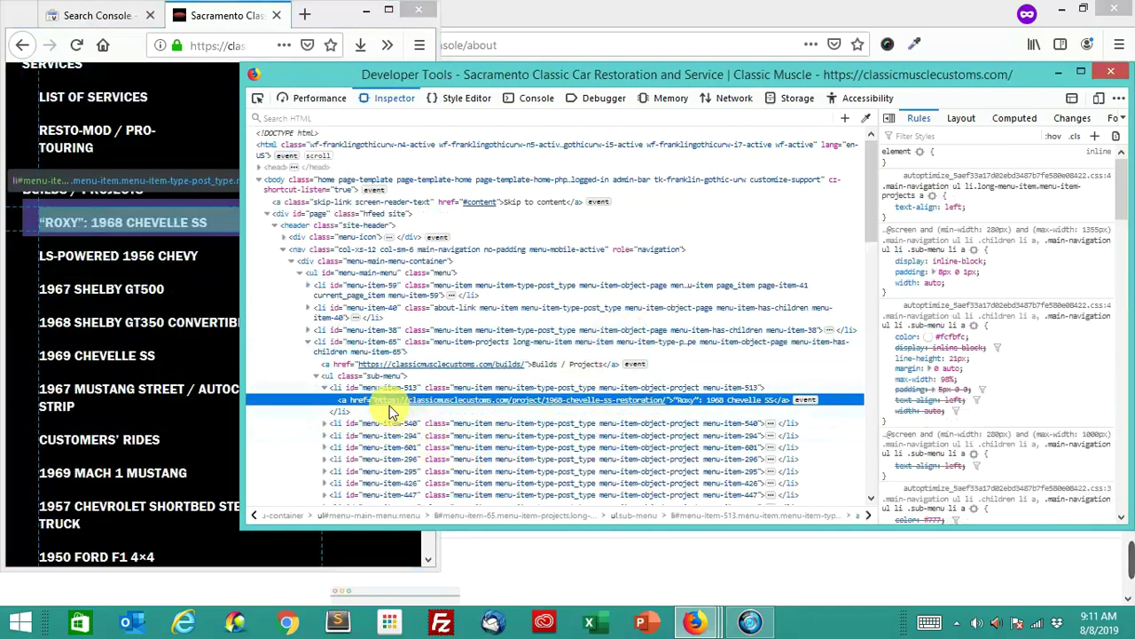
click(380, 388)
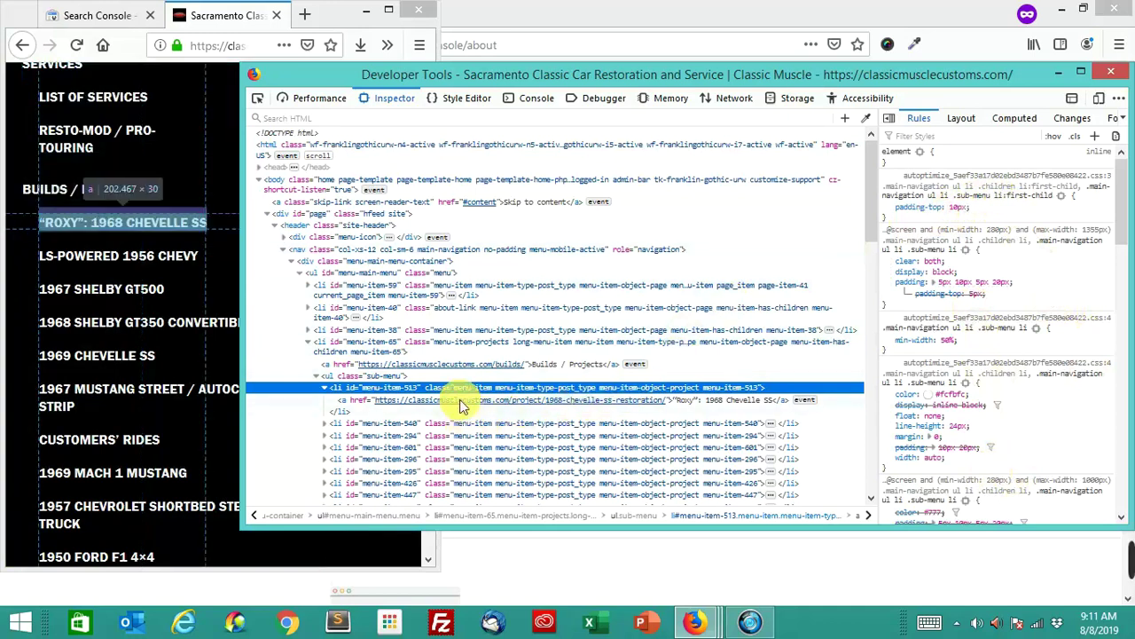
click(367, 376)
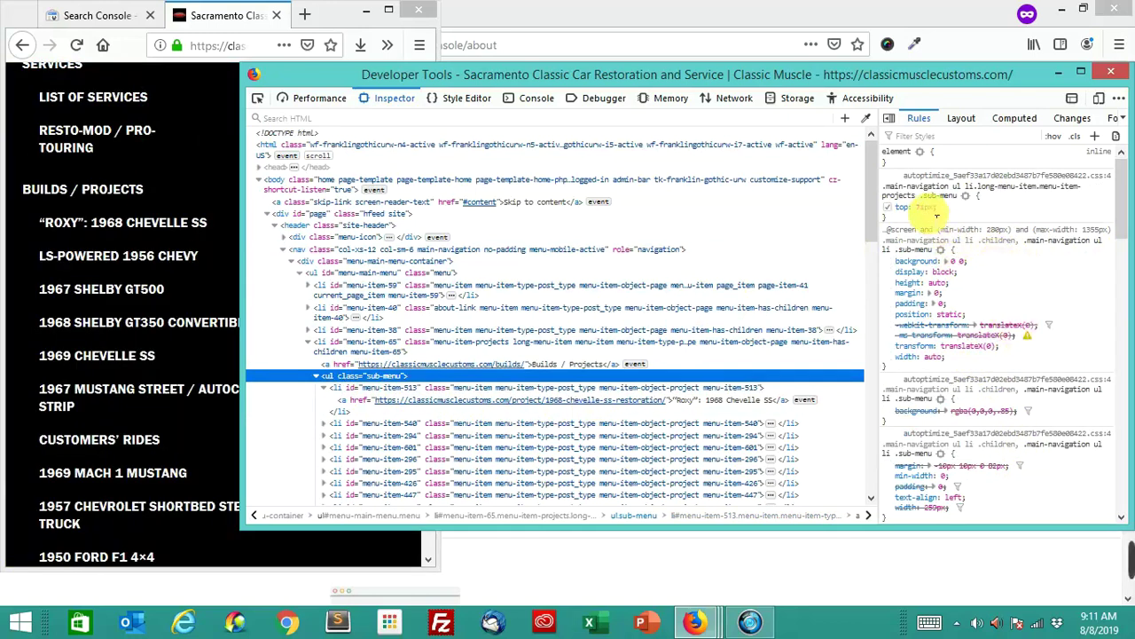
right_click(204, 227)
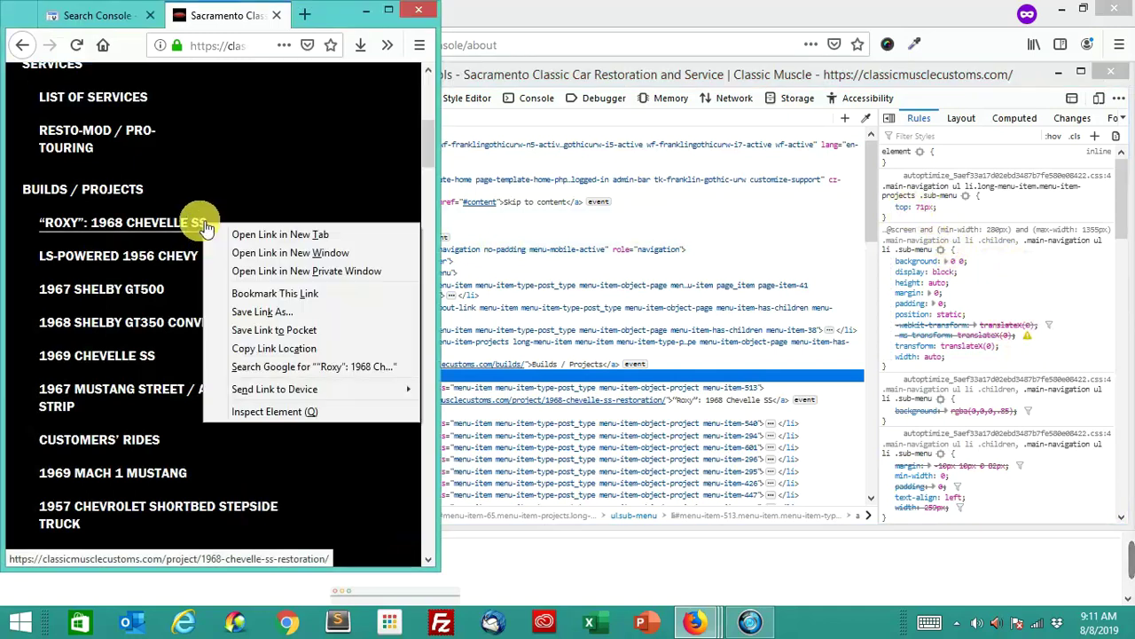
click(315, 410)
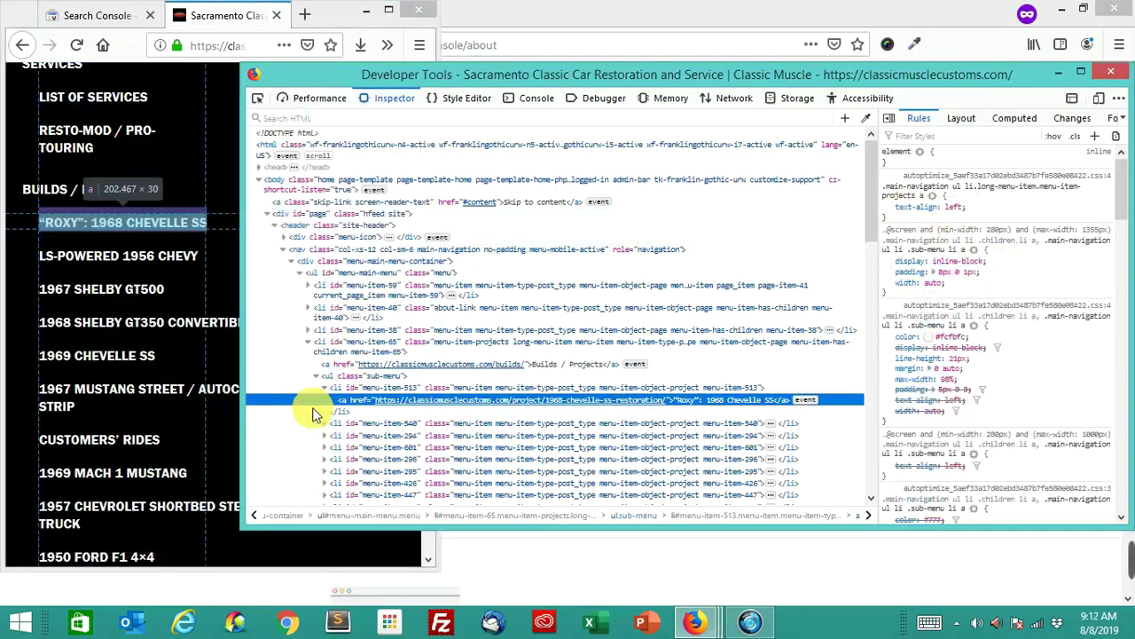
click(413, 390)
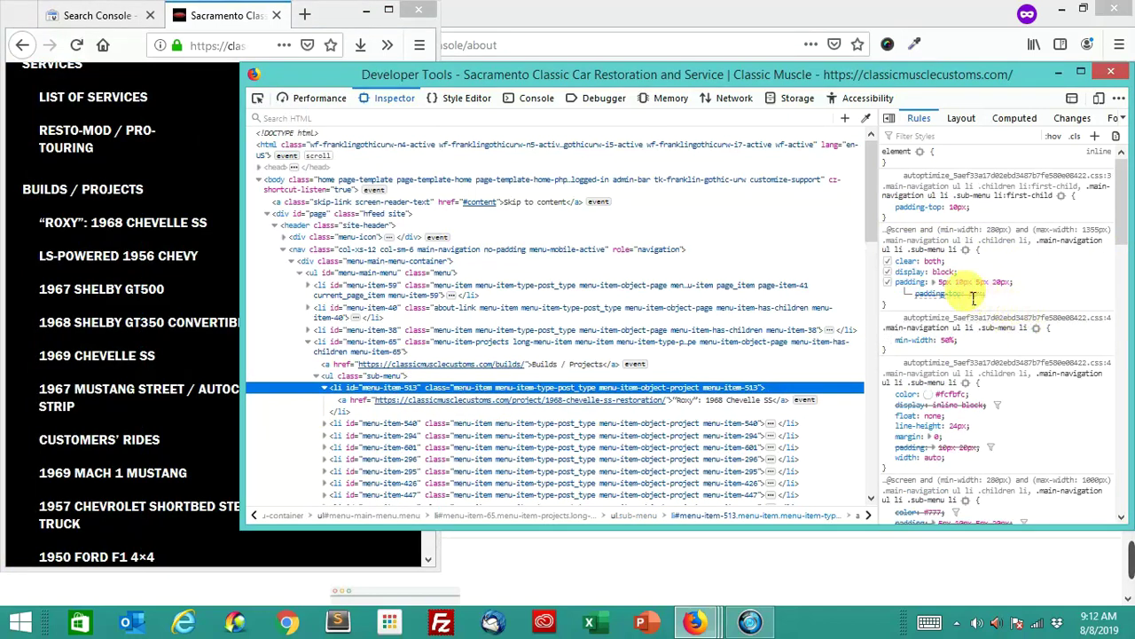
click(972, 285)
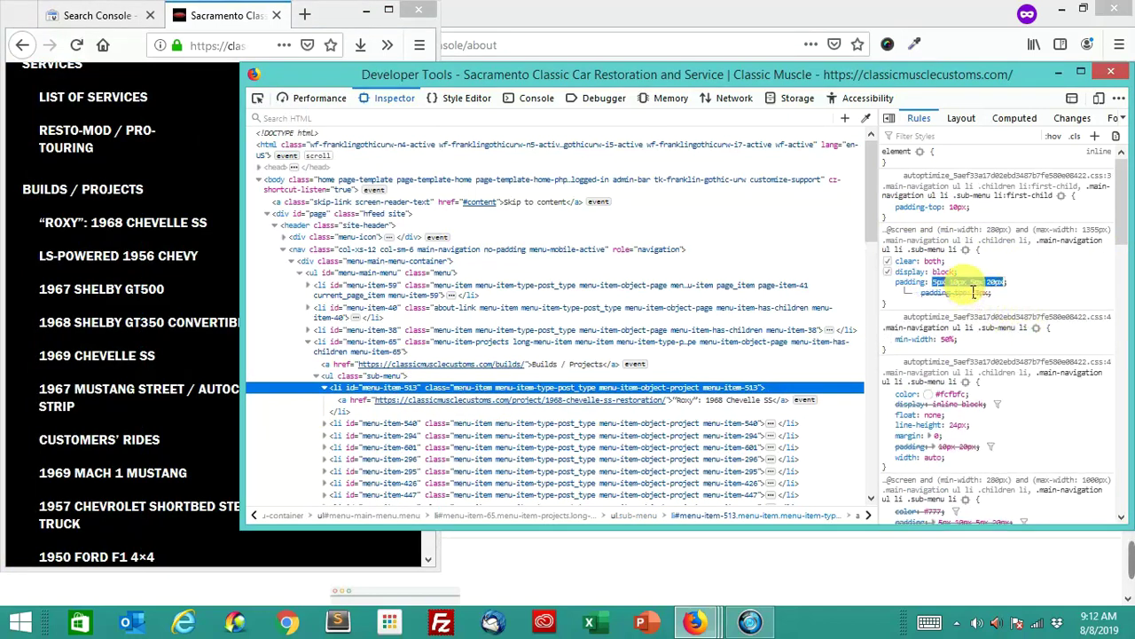
click(1051, 345)
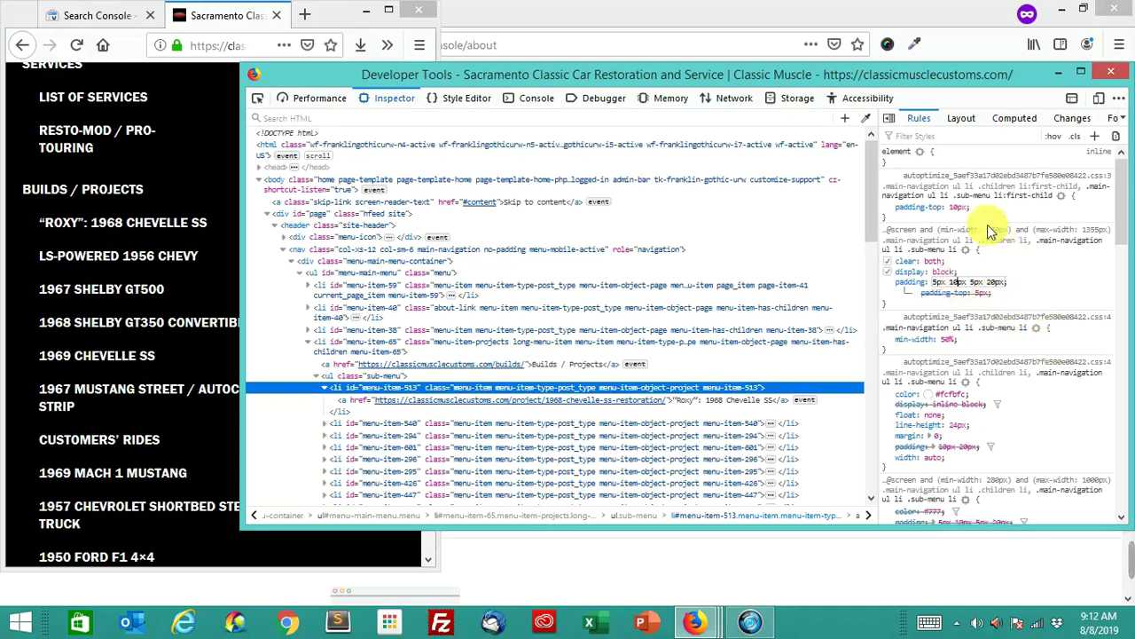
key(Return)
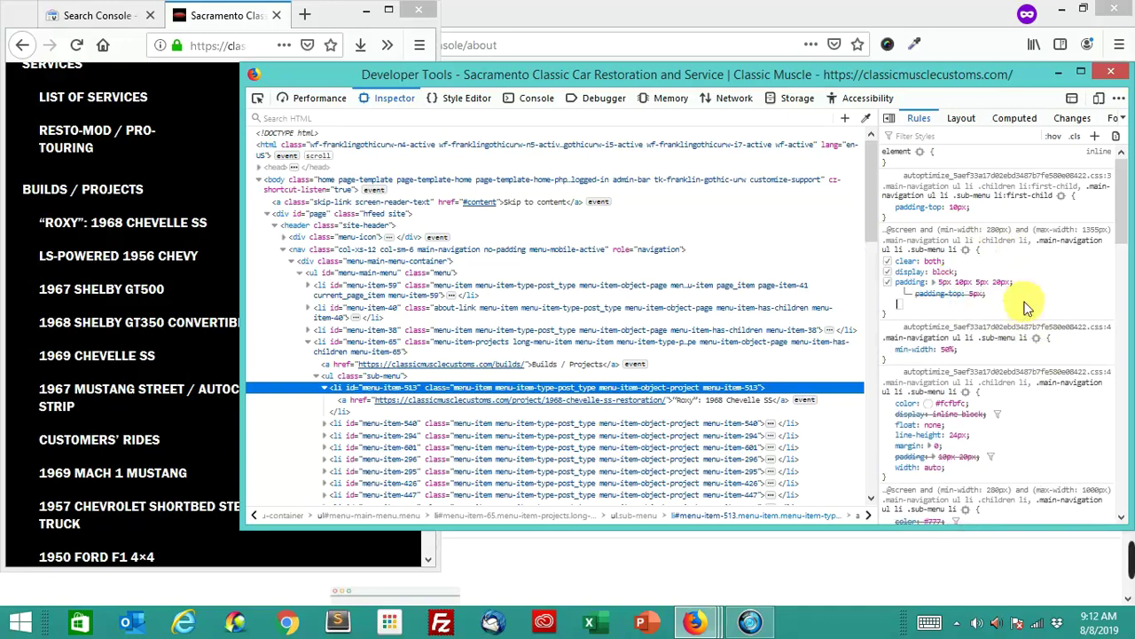
Add margin-top: -26px to the submenu item rule
text(margin)
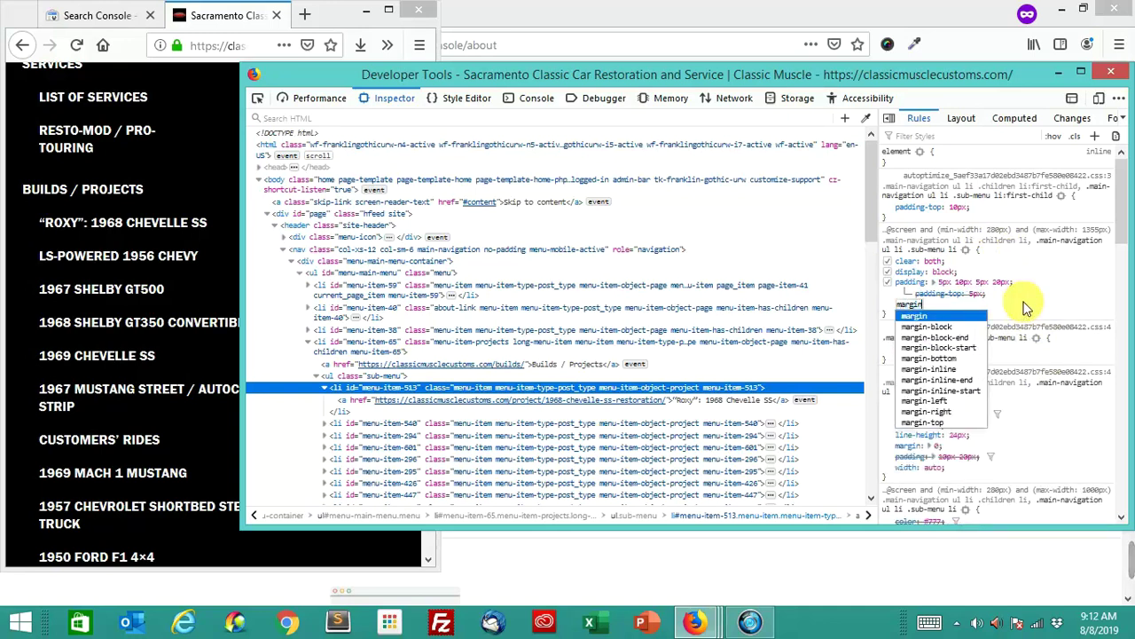
text(-top)
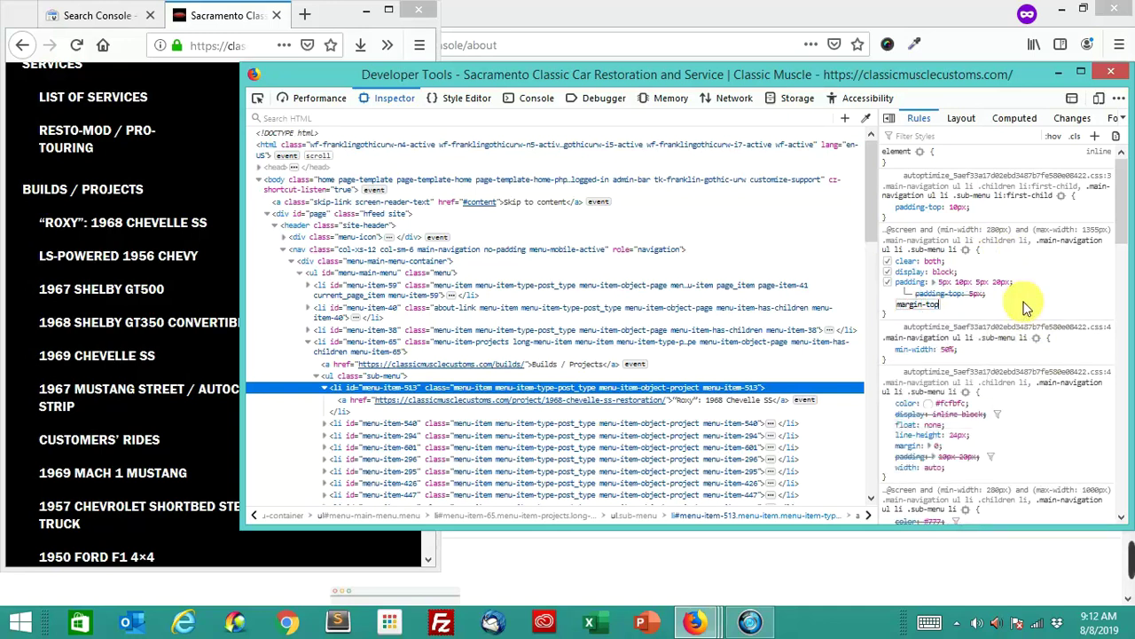
key(Tab)
text(-)
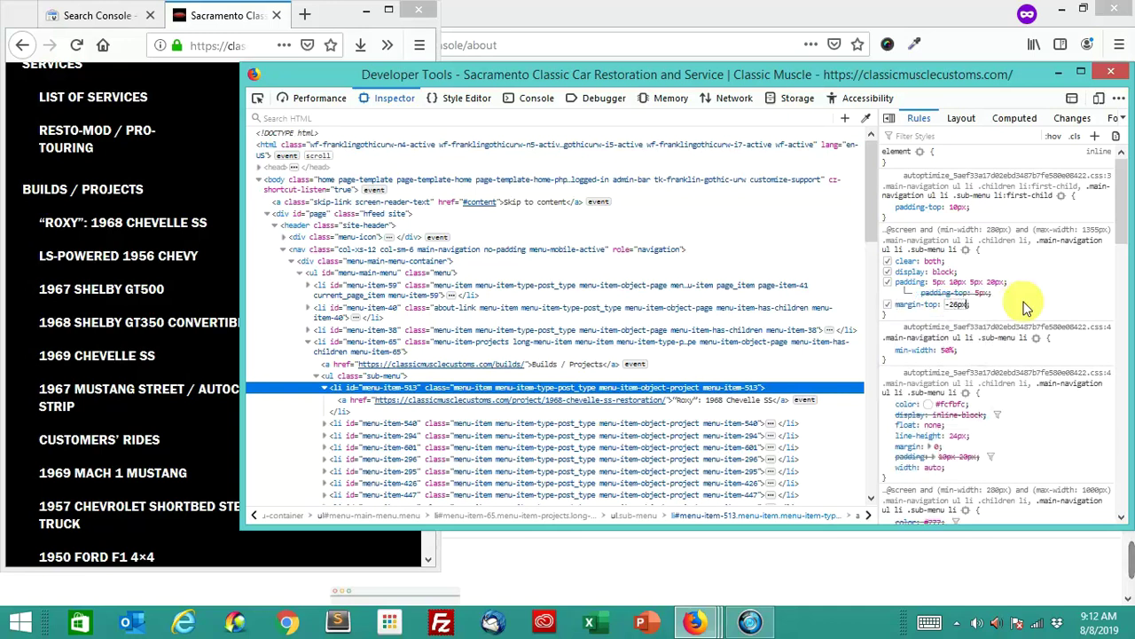
key(Return)
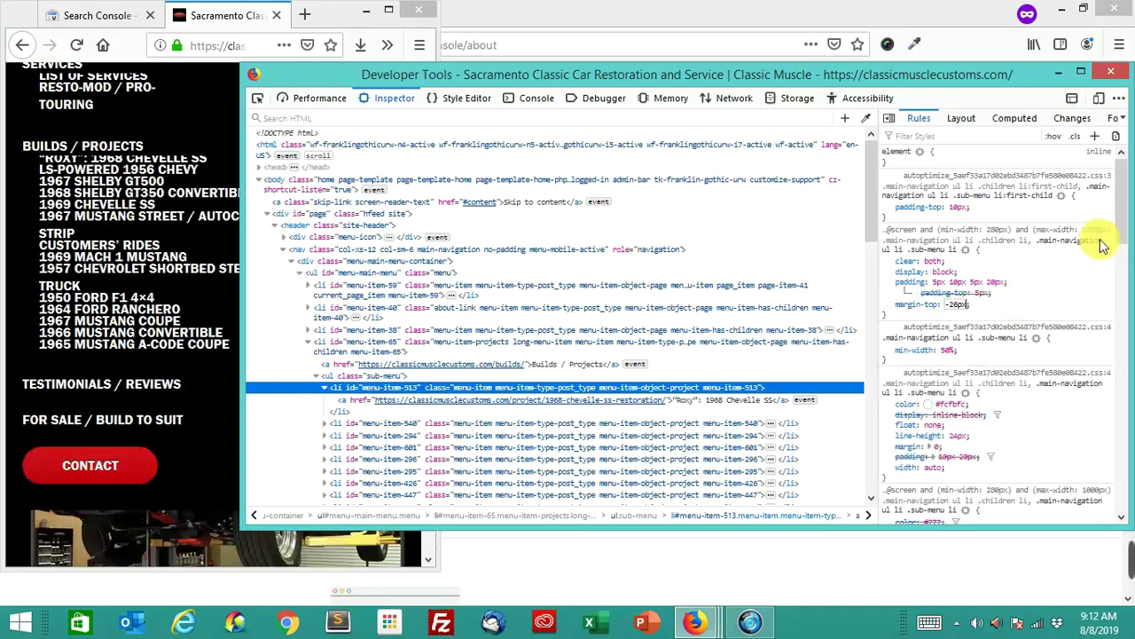
scroll(185, 309, up, 2)
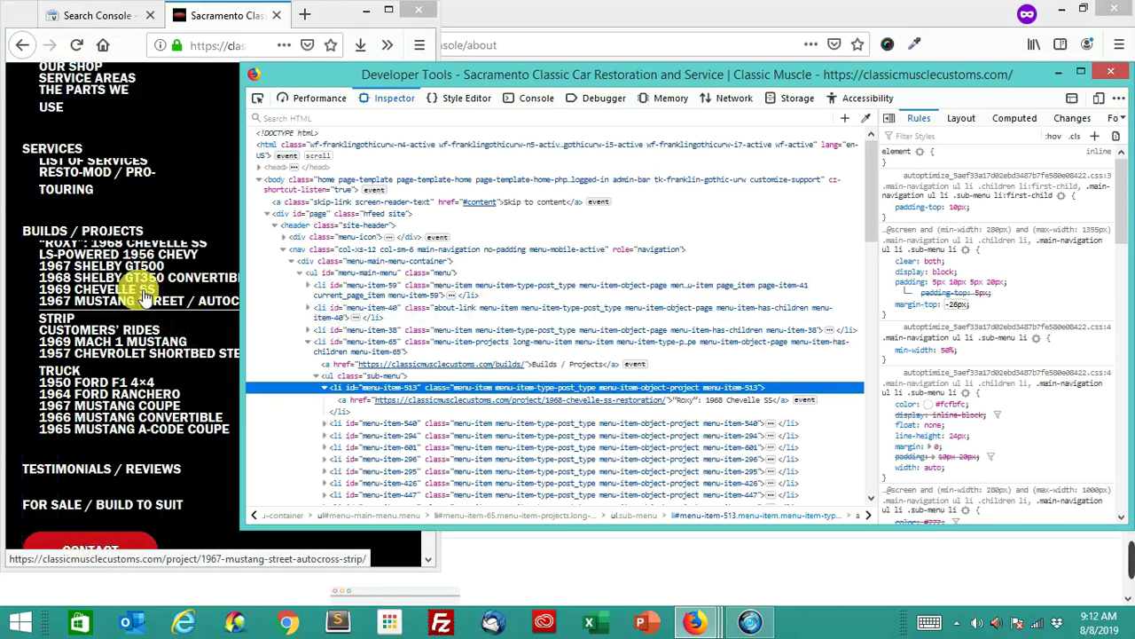
mouse_move(976, 275)
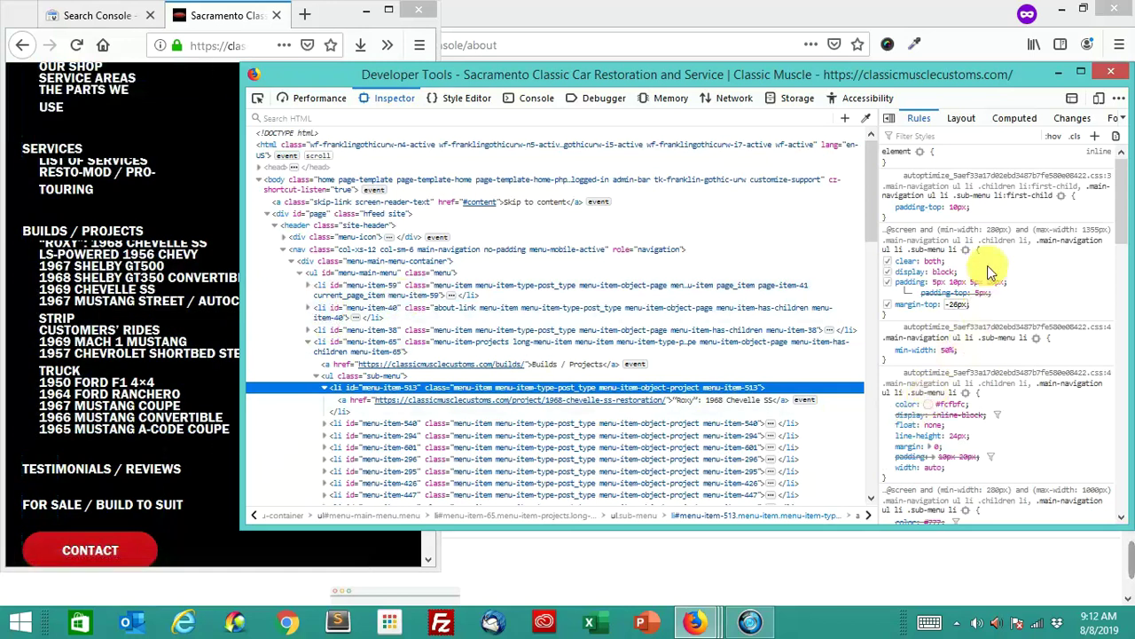
Replace the margin-top with margin: 1px on the submenu item rule
key(Return)
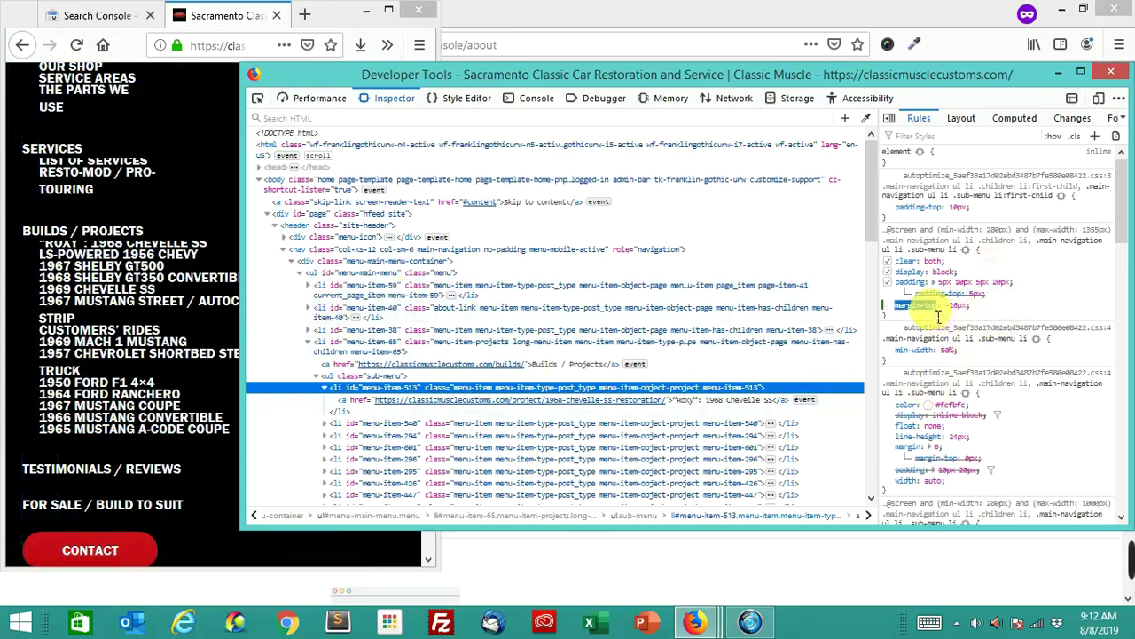
text(margin)
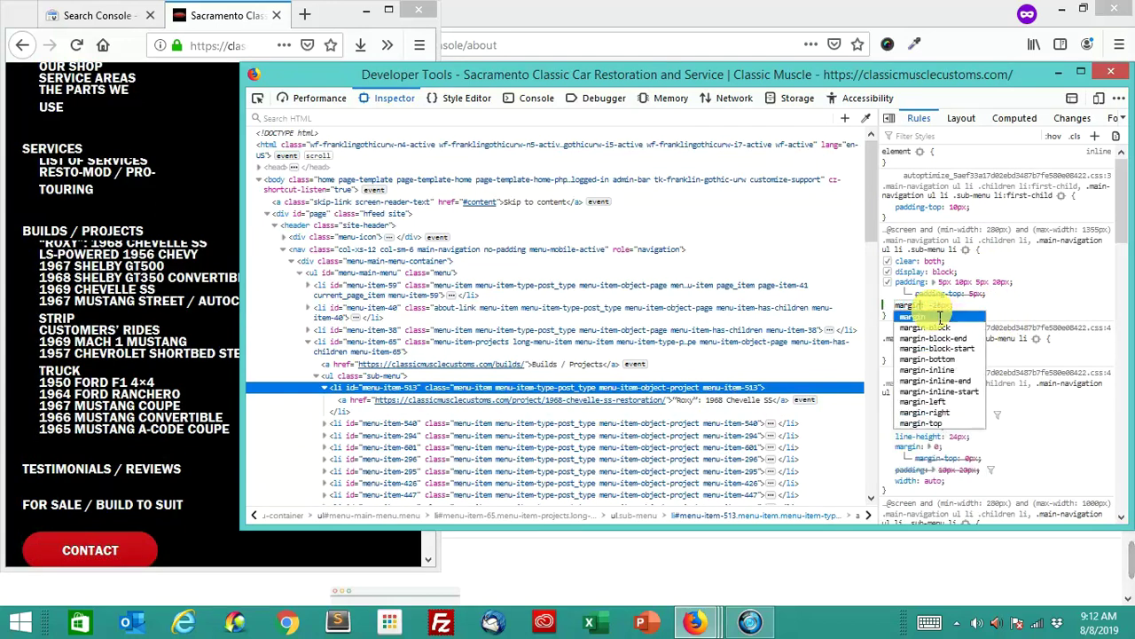
key(Return)
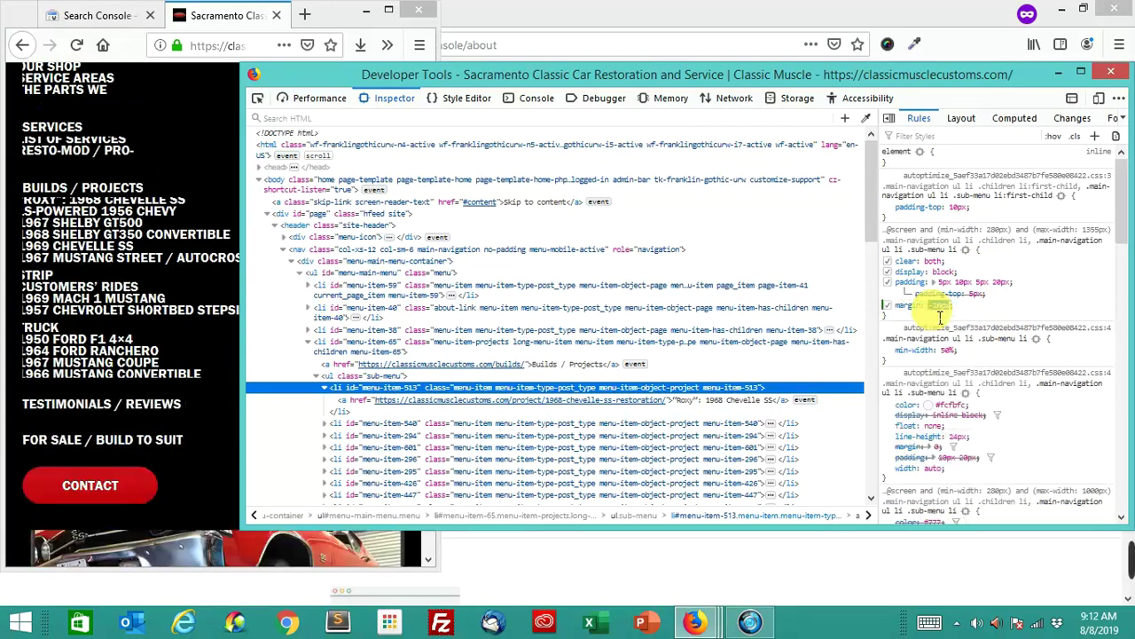
key(BackSpace)
text(x)
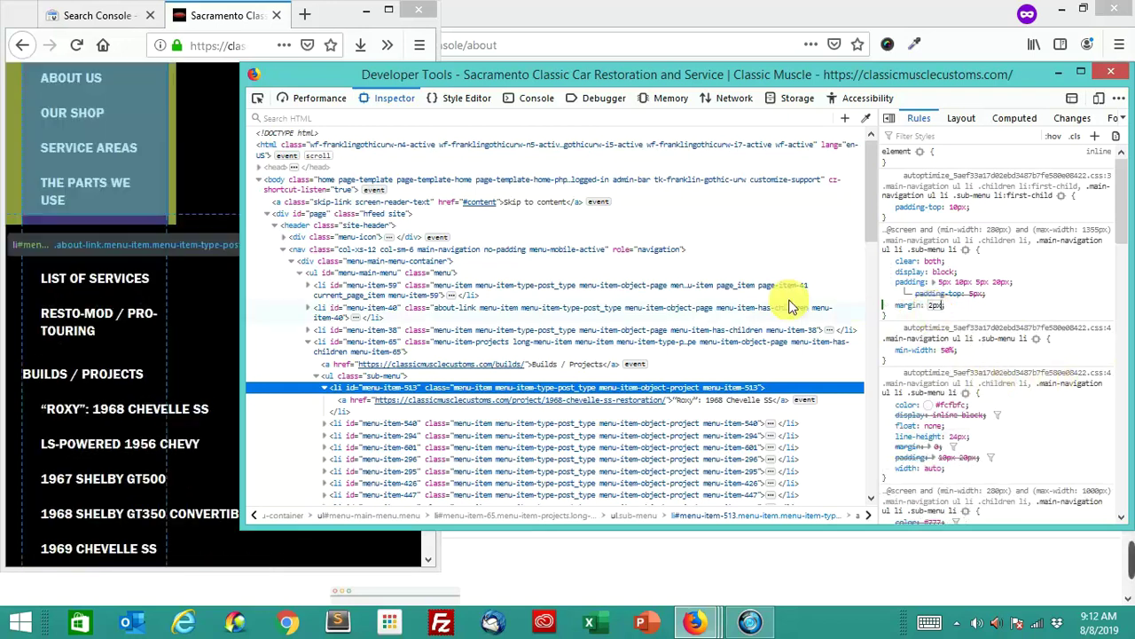
key(Down)
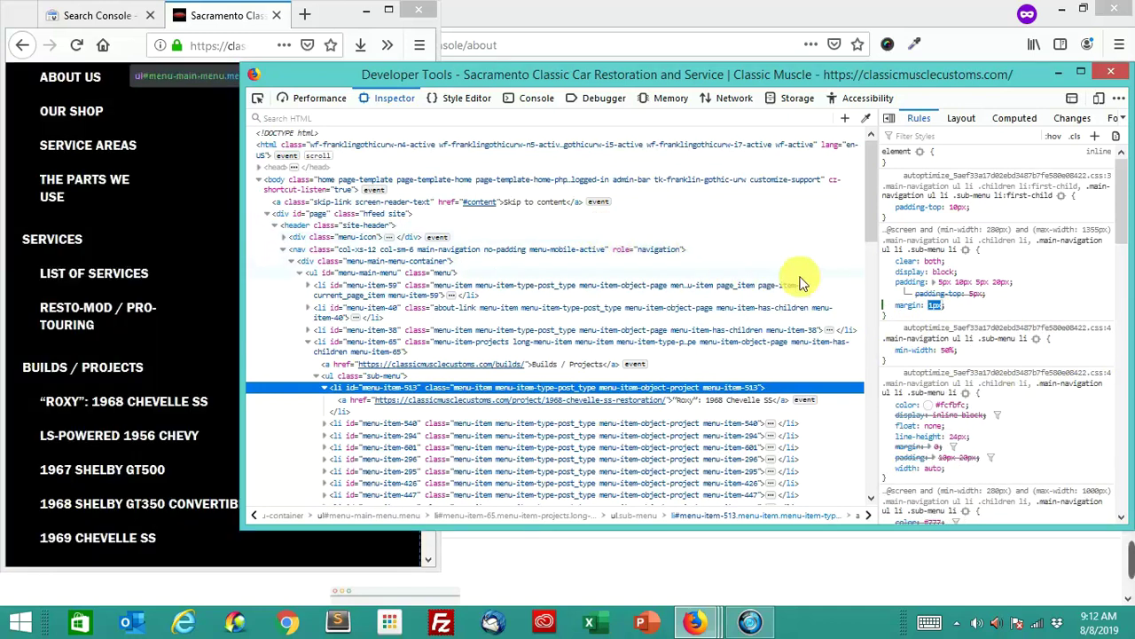
mouse_move(978, 306)
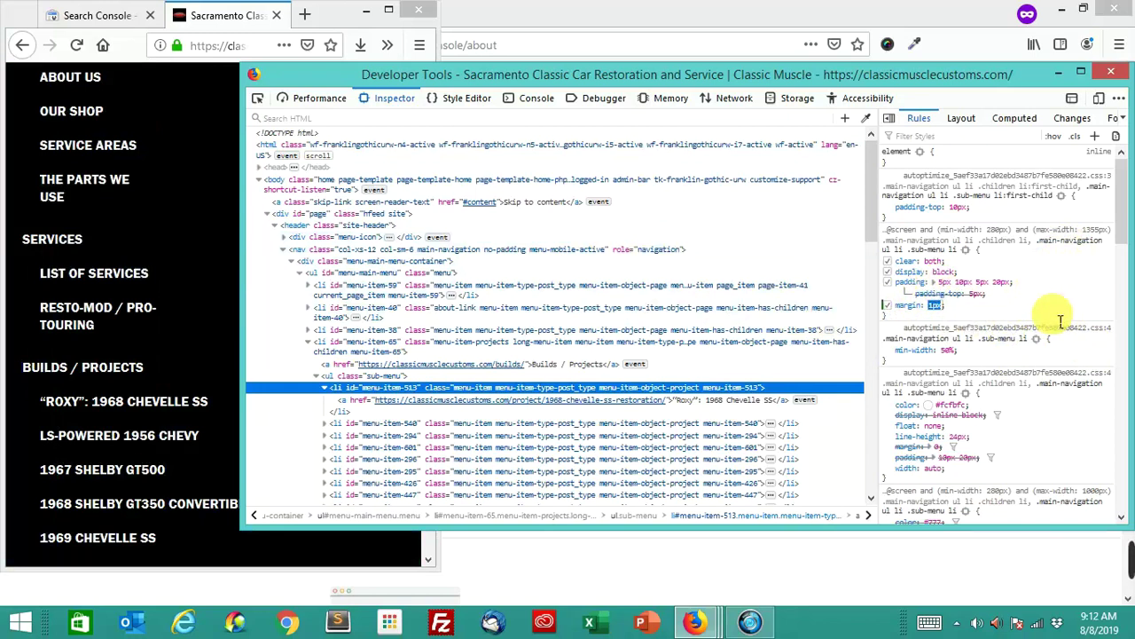
Copy the submenu item rule's selector
click(1060, 248)
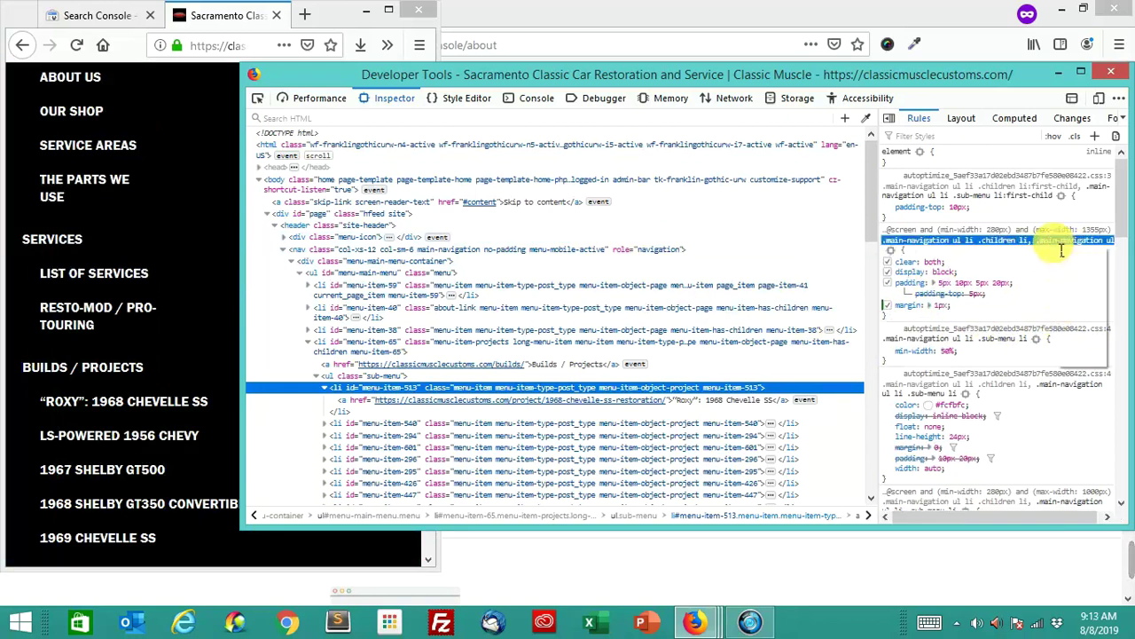
right_click(1061, 250)
click(1082, 295)
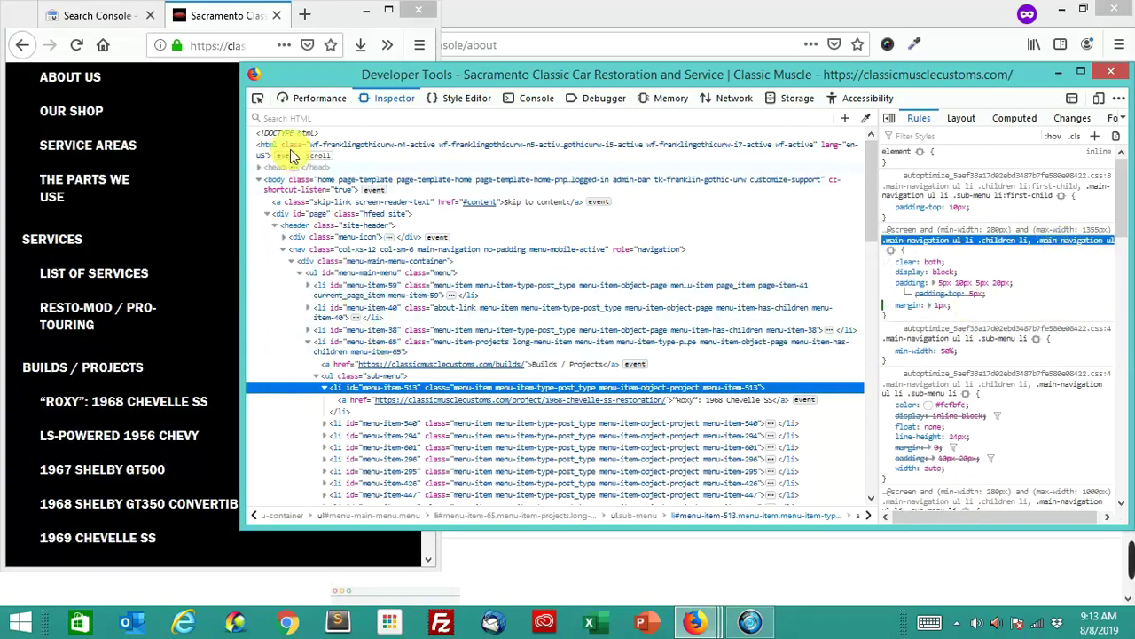
Maximize Firefox, scroll to the 1969 Chevelle SS album thumbnails, and inspect one
click(390, 22)
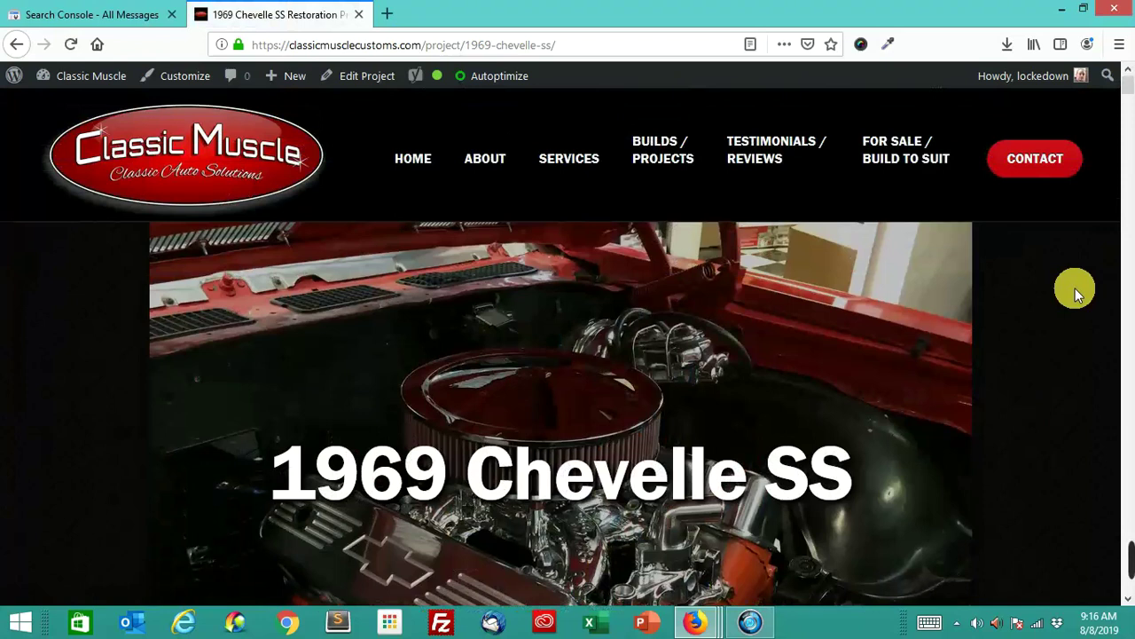
scroll(1075, 289, down, 2)
scroll(1075, 289, down, 3)
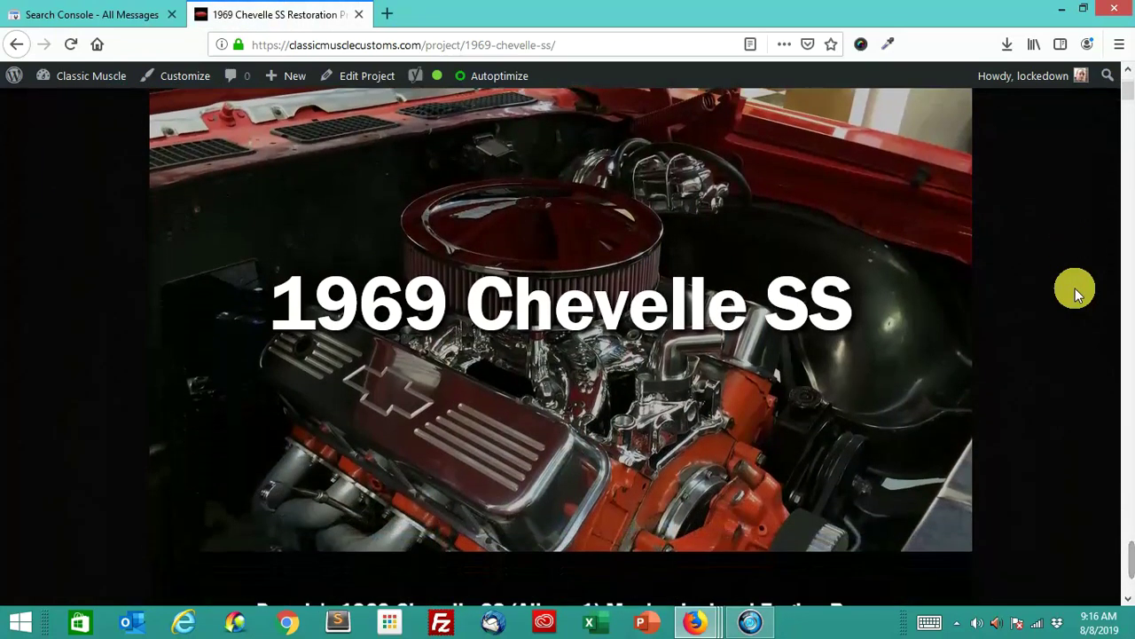
scroll(1075, 288, down, 2)
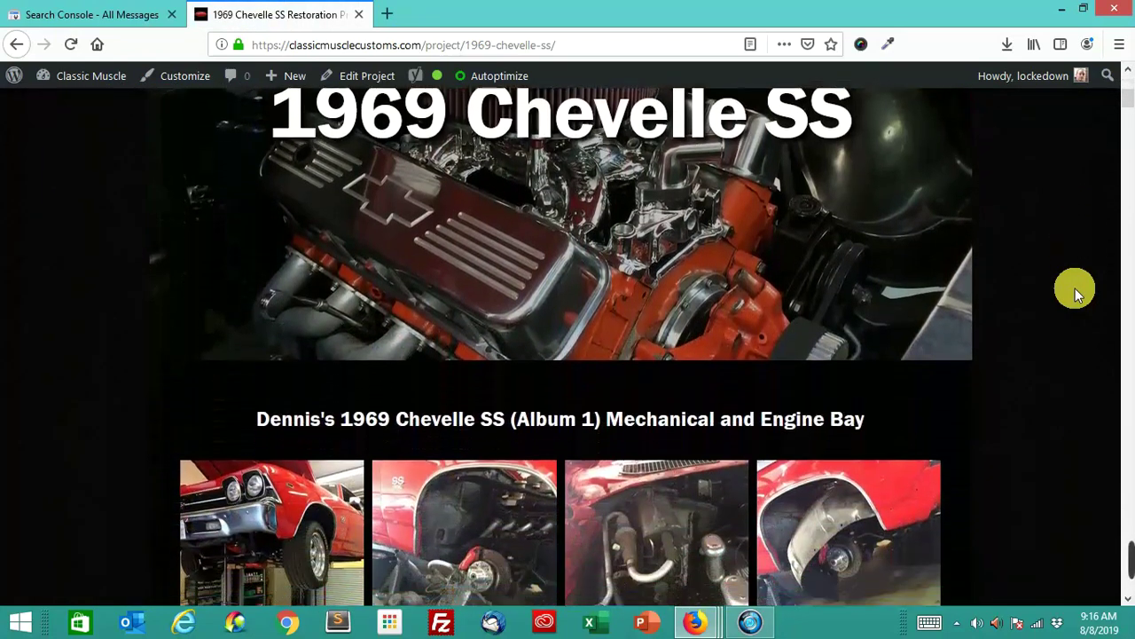
scroll(1075, 288, down, 3)
scroll(1070, 296, down, 2)
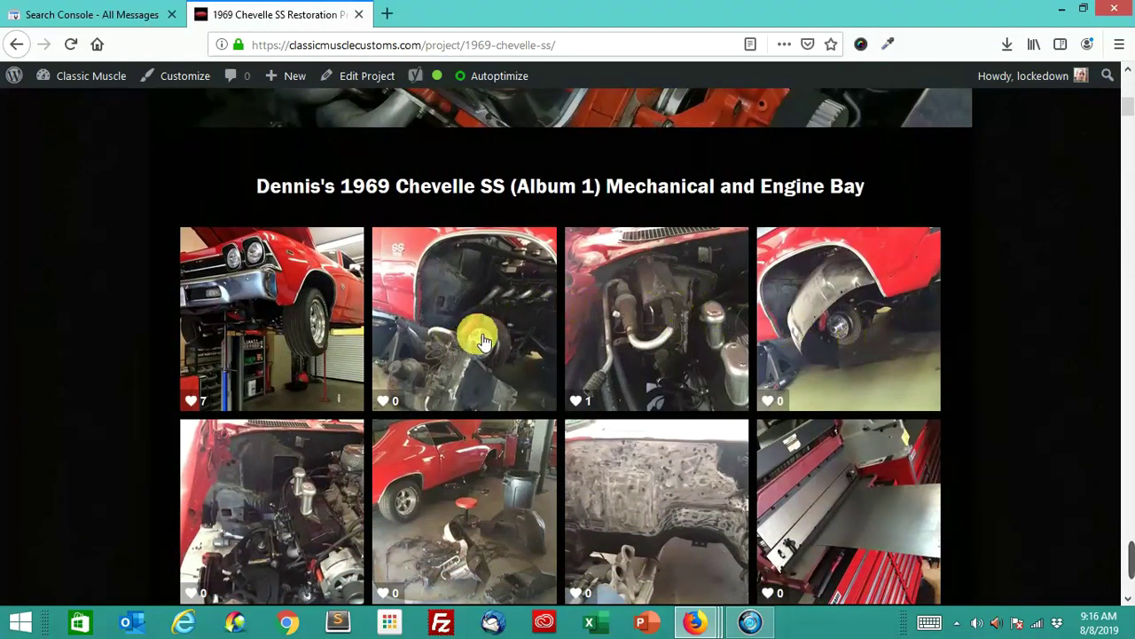
right_click(349, 326)
click(425, 516)
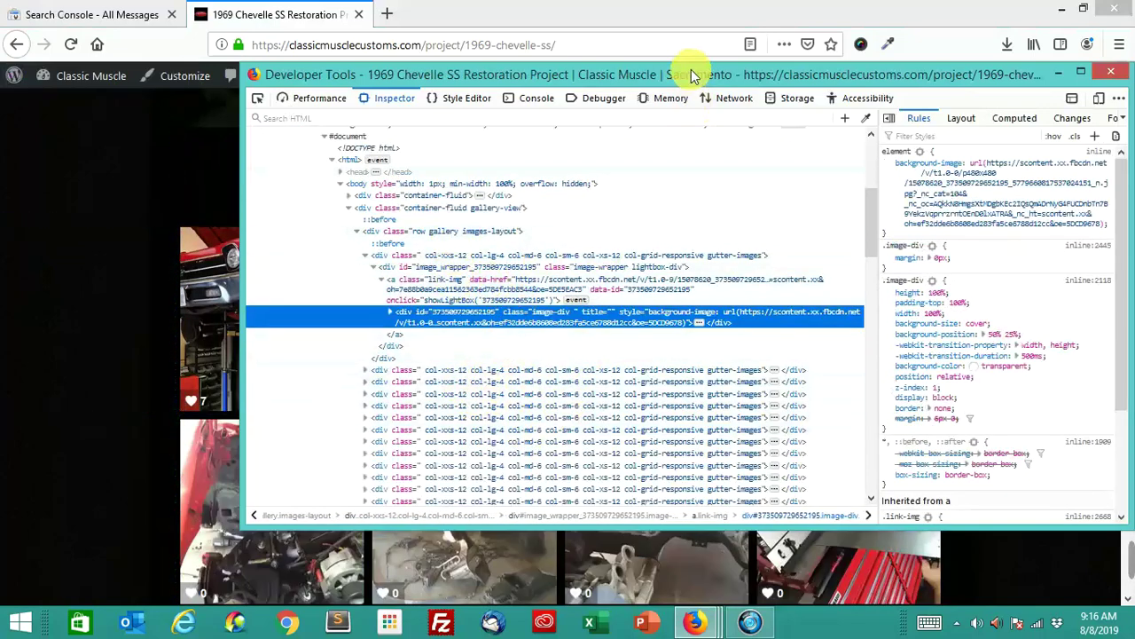
Select the image-wrapper div and add 'margin: 5px' to its rule
mouse_move(689, 73)
mouse_down()
mouse_move(512, 336)
mouse_move(503, 389)
mouse_up()
scroll(563, 567, down, 3)
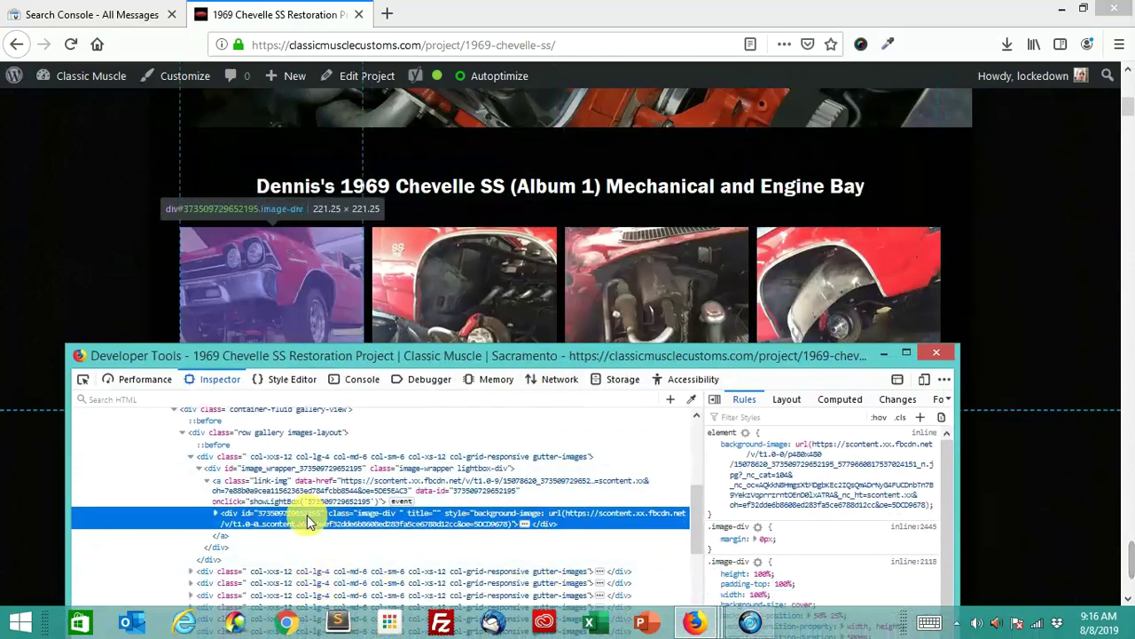
click(301, 468)
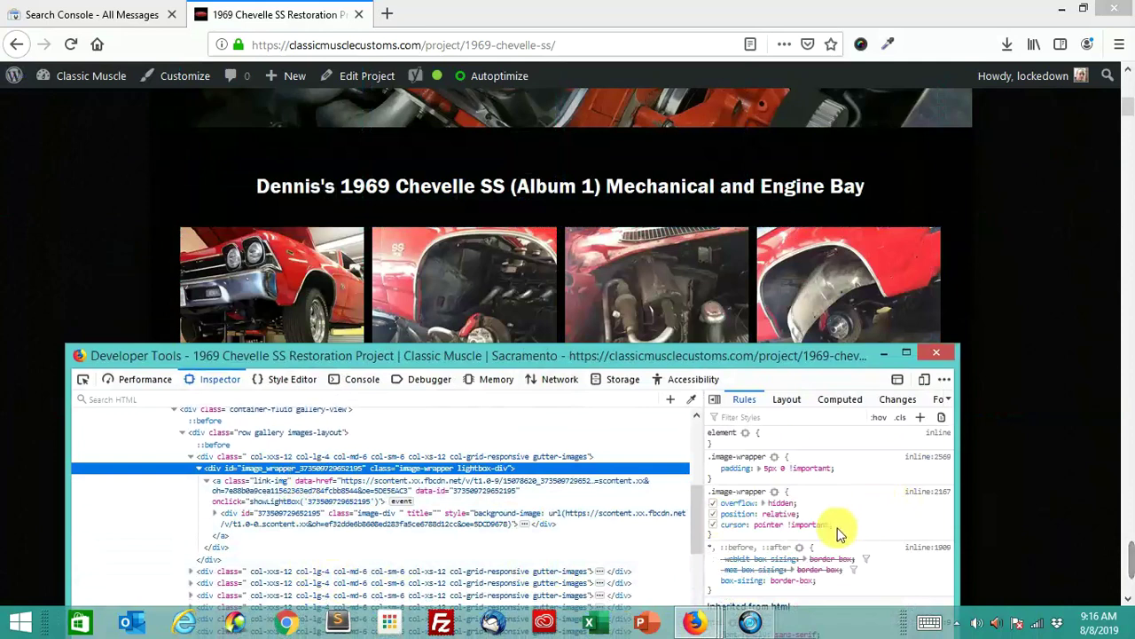
click(774, 484)
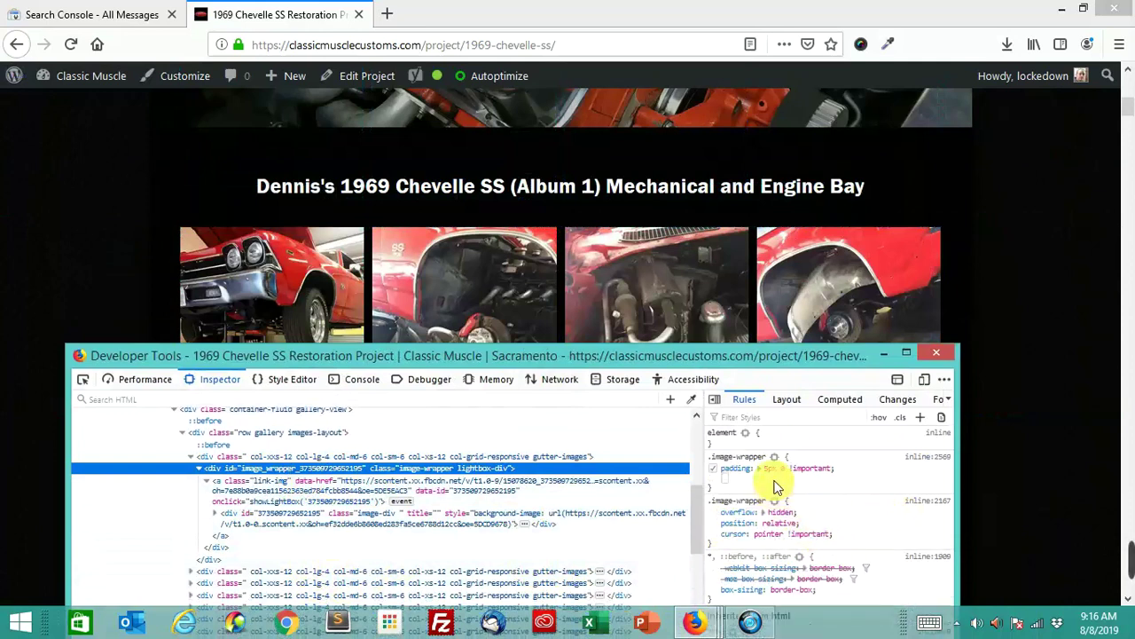
text(margin)
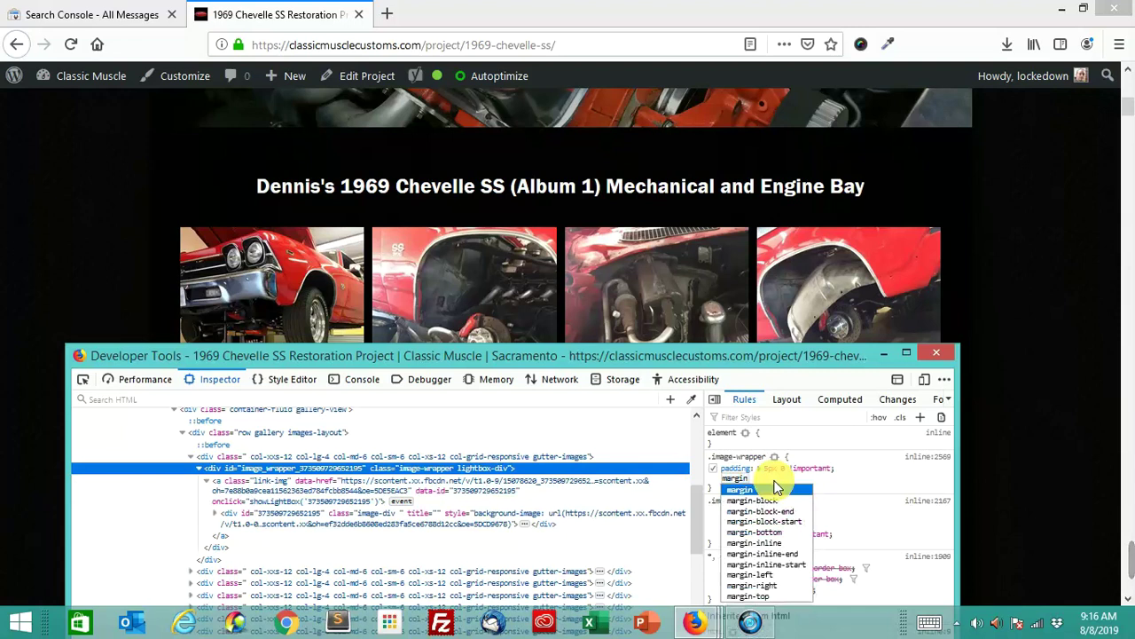
key(Tab)
text(5)
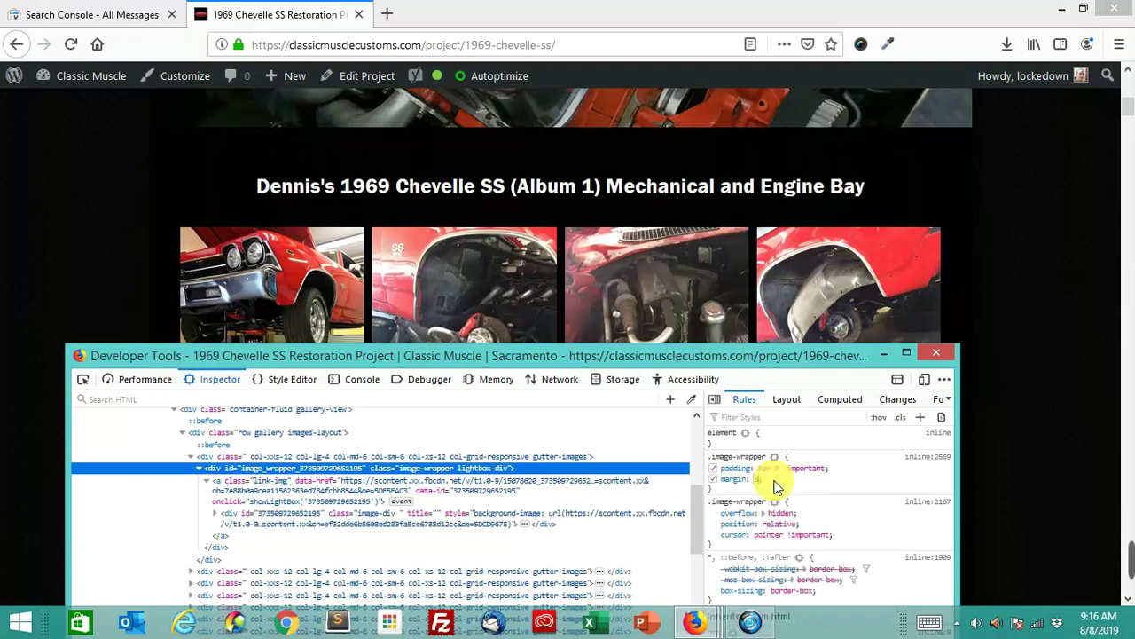
text(px)
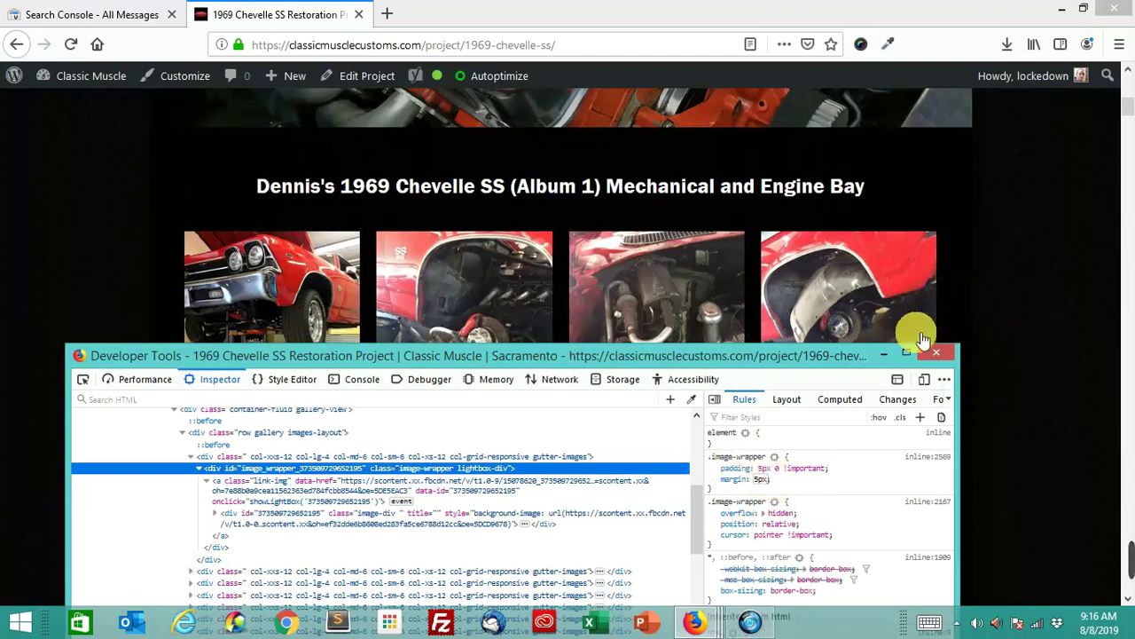
Nudge the margin value up and down, settle on 5px, and hide the developer tools
scroll(995, 254, down, 3)
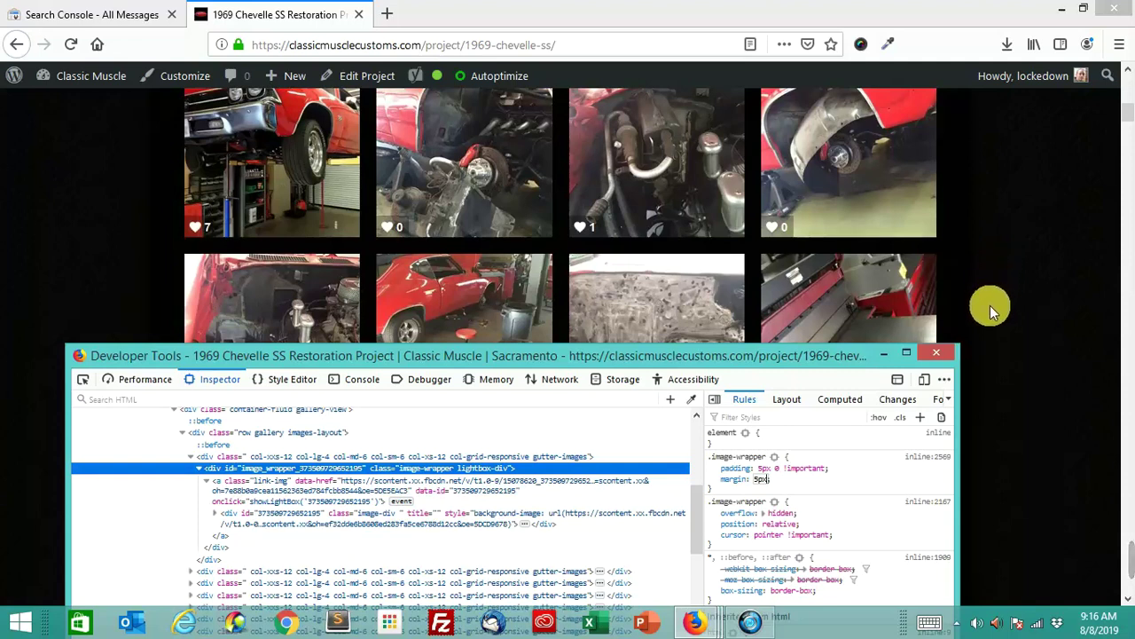
scroll(1031, 332, down, 2)
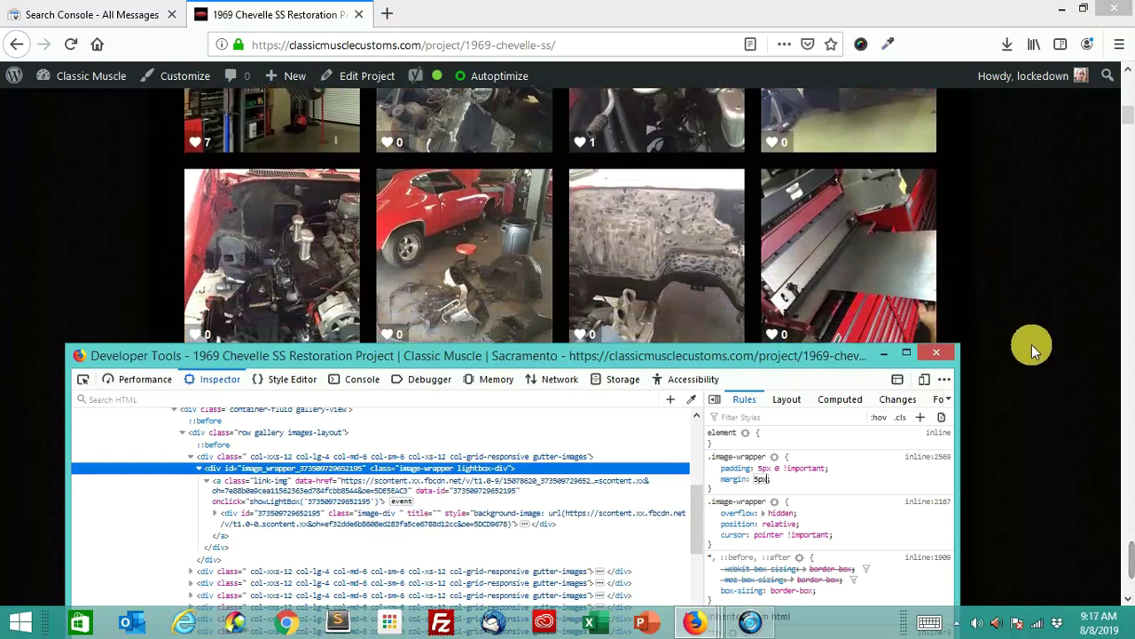
key(Up)
key(Up)
key(Down)
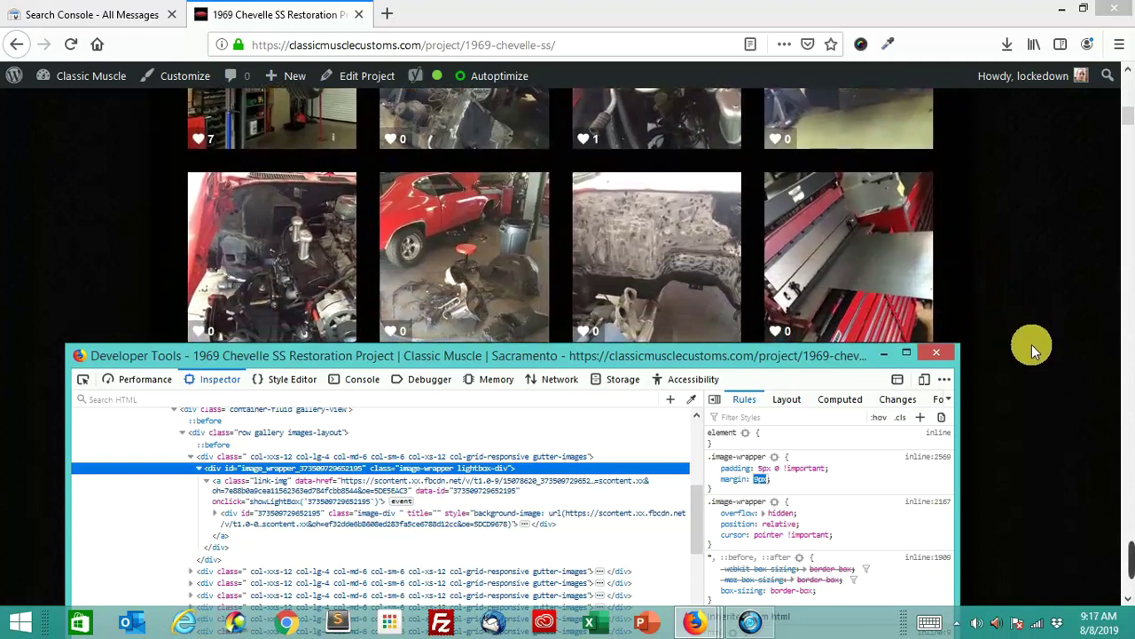
key(Down)
key(Down)
key(Down)
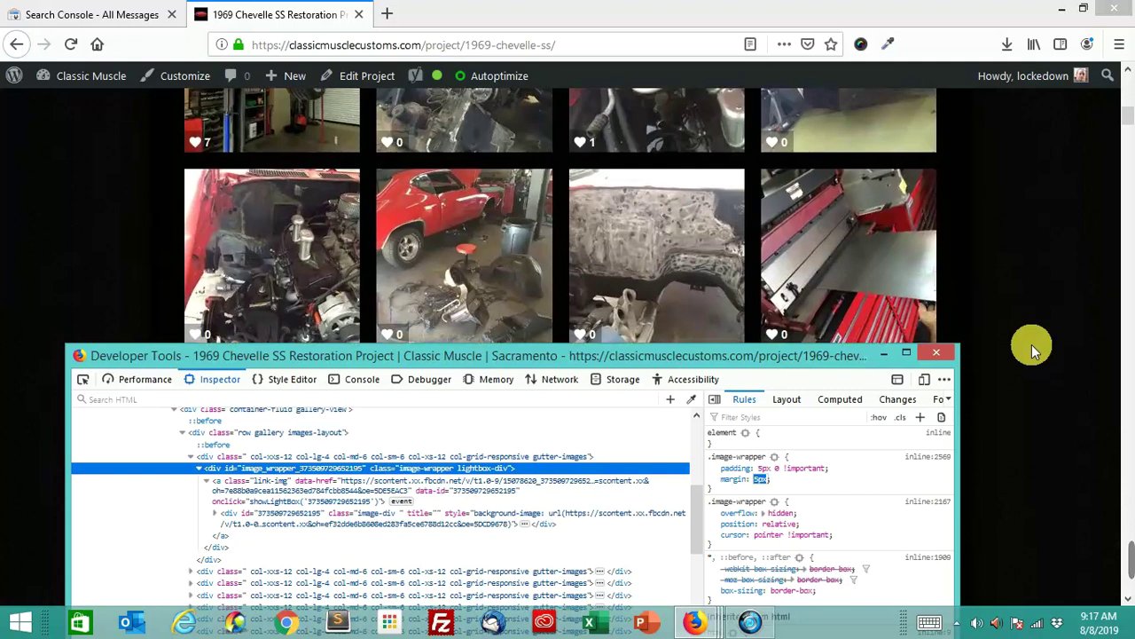
key(Down)
key(Up)
click(884, 353)
Scroll through the gallery to check the new photo tile spacing
scroll(1020, 366, down, 2)
scroll(1020, 366, down, 2)
scroll(1016, 363, down, 1)
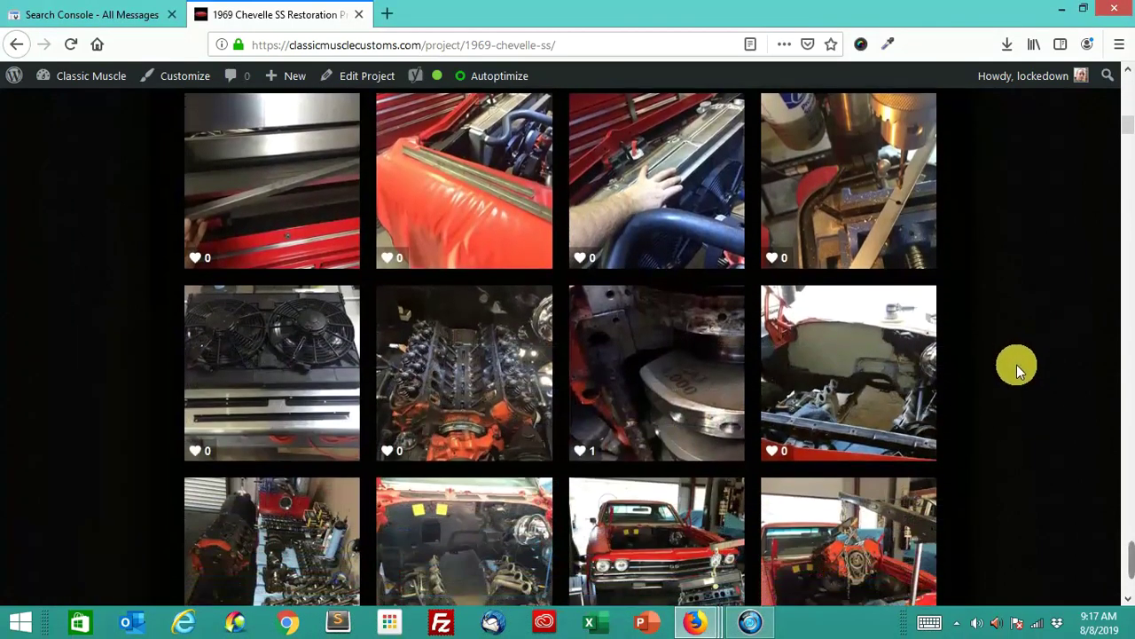
scroll(1017, 364, down, 2)
scroll(1017, 365, down, 1)
scroll(1016, 365, down, 3)
scroll(1015, 365, down, 2)
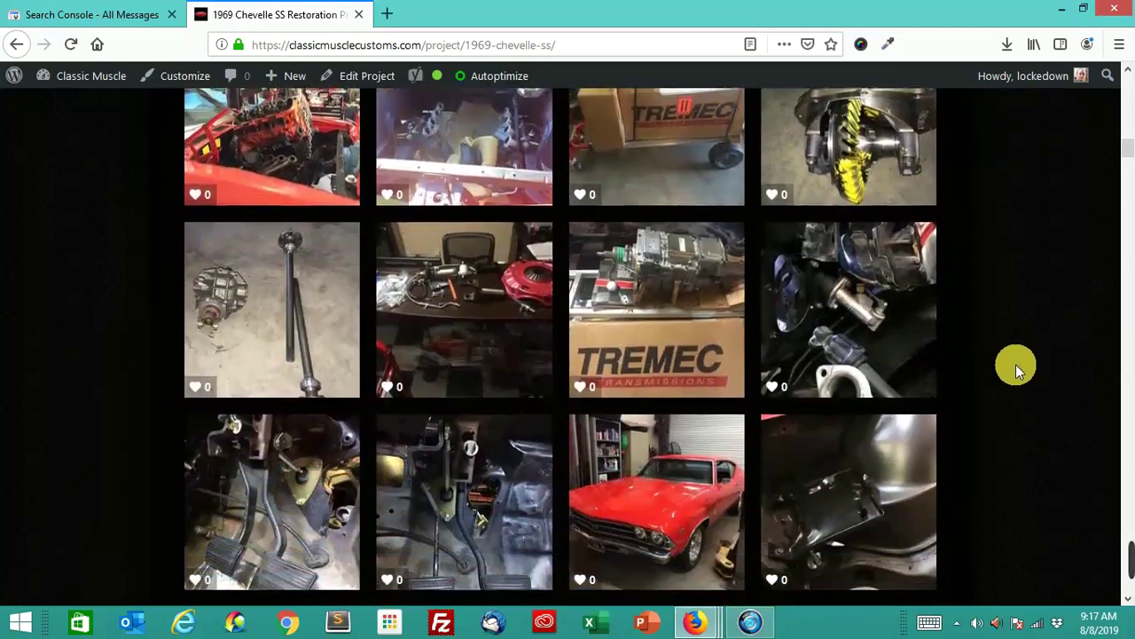
scroll(1015, 364, down, 4)
scroll(1016, 365, down, 2)
scroll(1016, 365, down, 4)
scroll(1015, 365, down, 3)
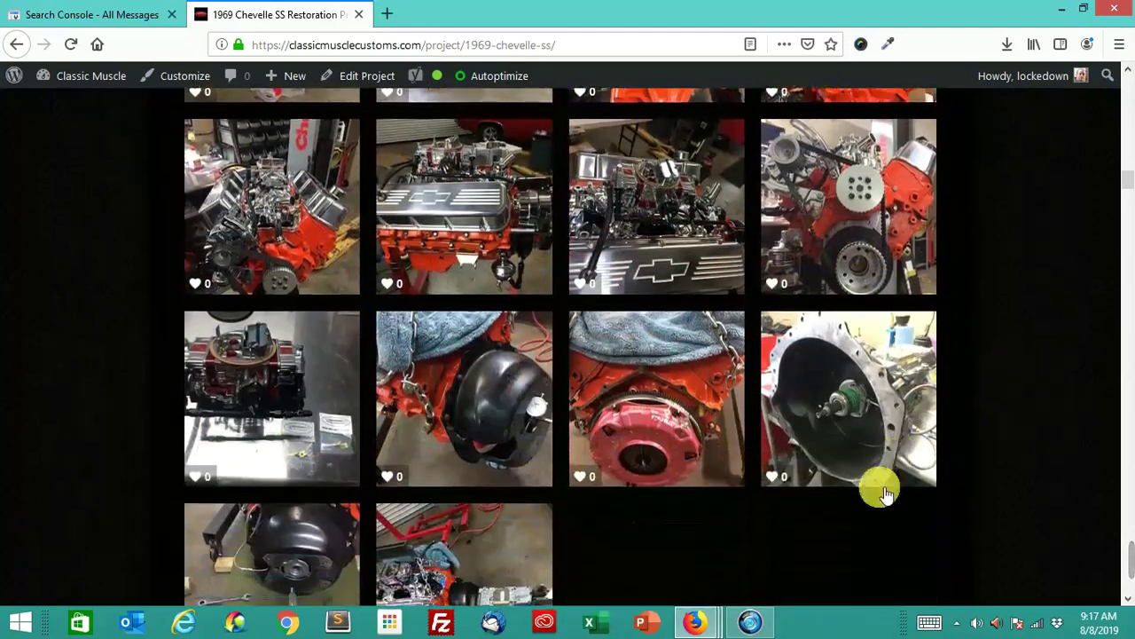
Go back to the 'Search Console - All Messages' tab
click(709, 625)
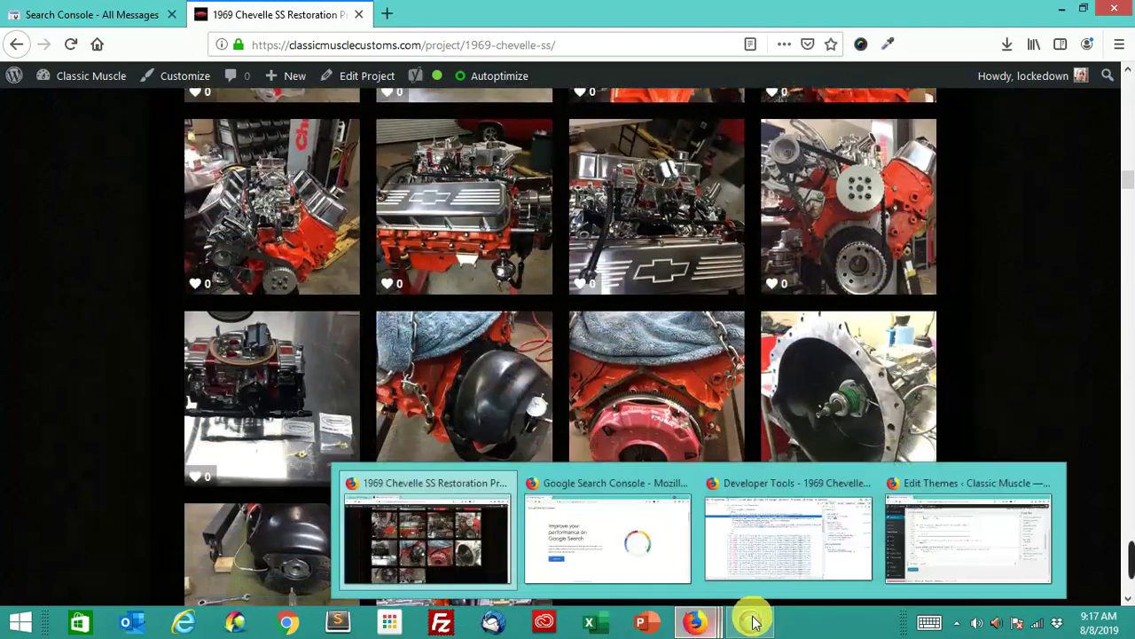
click(718, 566)
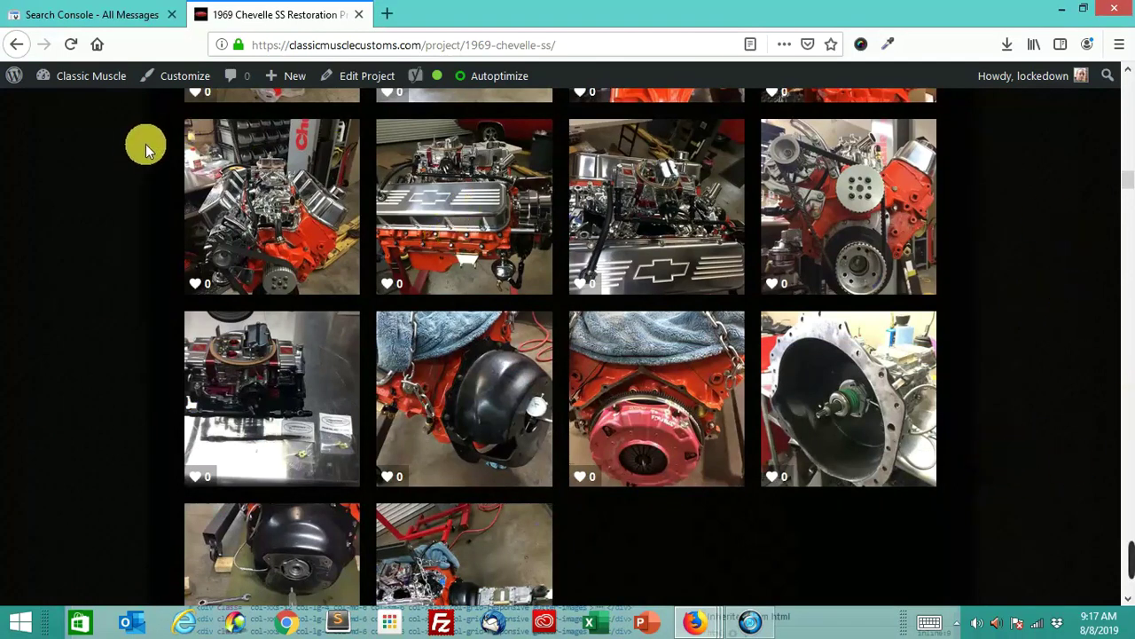
click(149, 24)
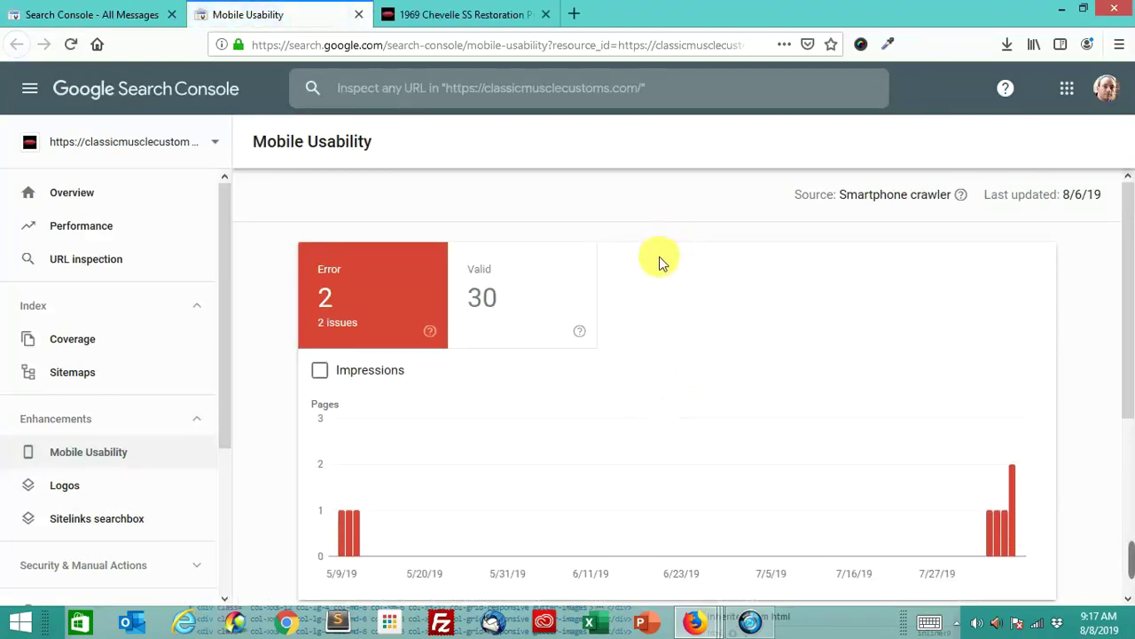
Open the 'Text too small to read' error details in Mobile Usability
scroll(674, 302, down, 2)
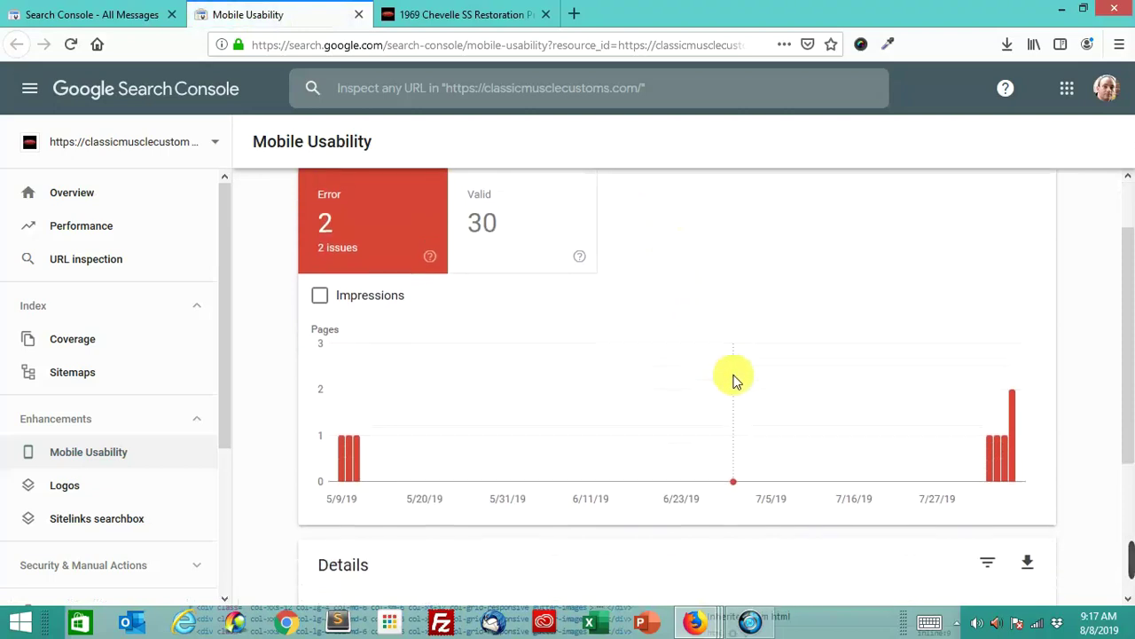
scroll(731, 381, down, 2)
scroll(726, 384, up, 4)
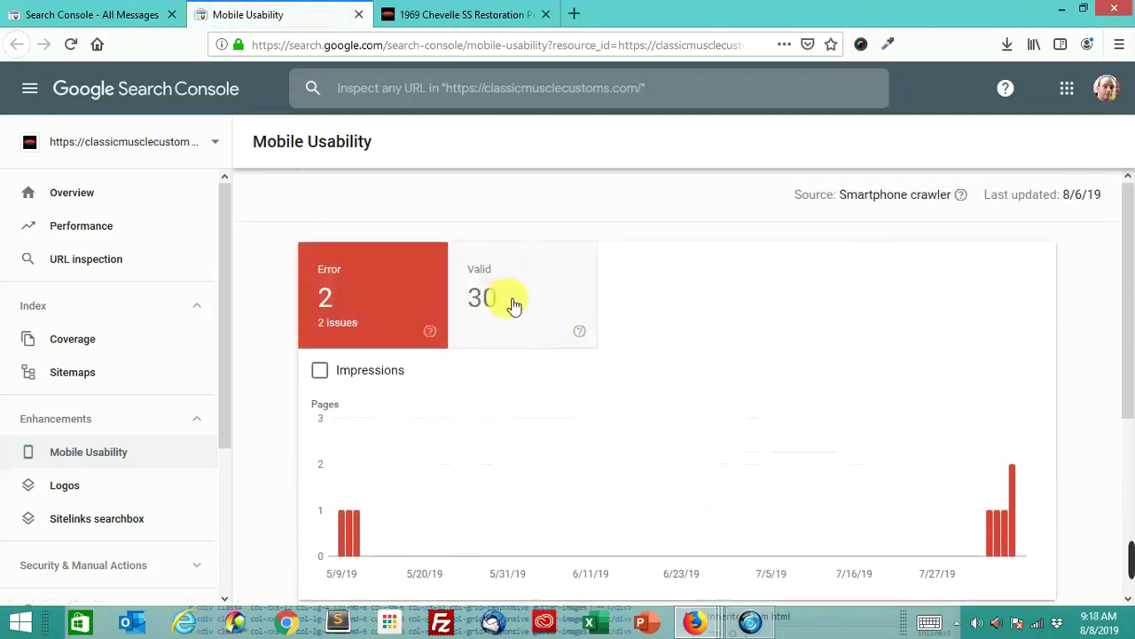
scroll(682, 385, down, 2)
scroll(598, 385, down, 2)
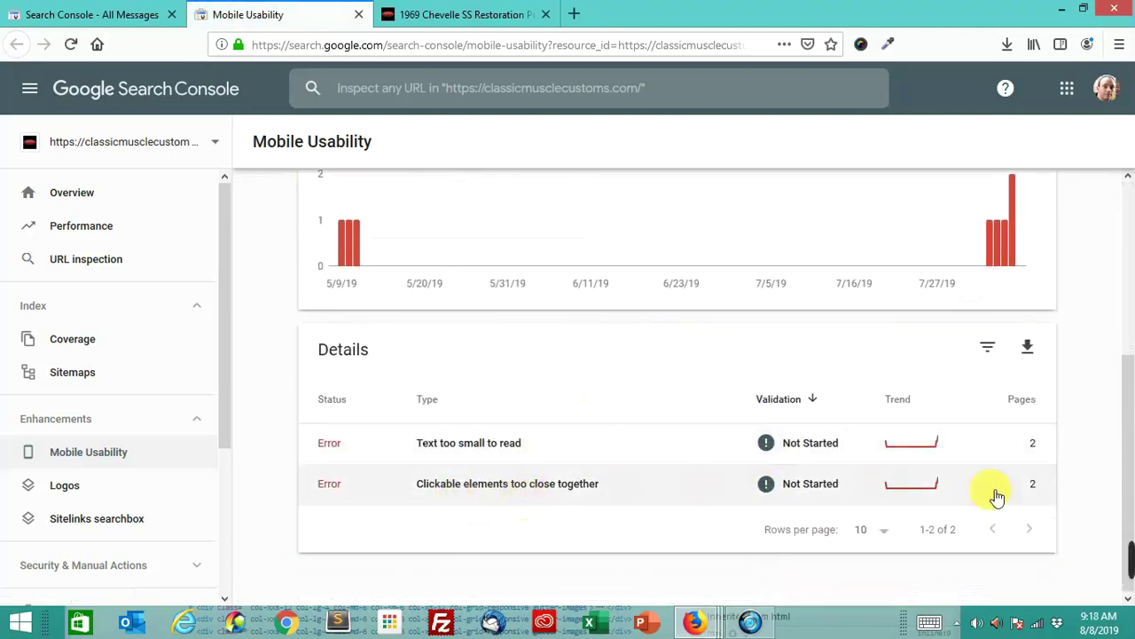
click(770, 452)
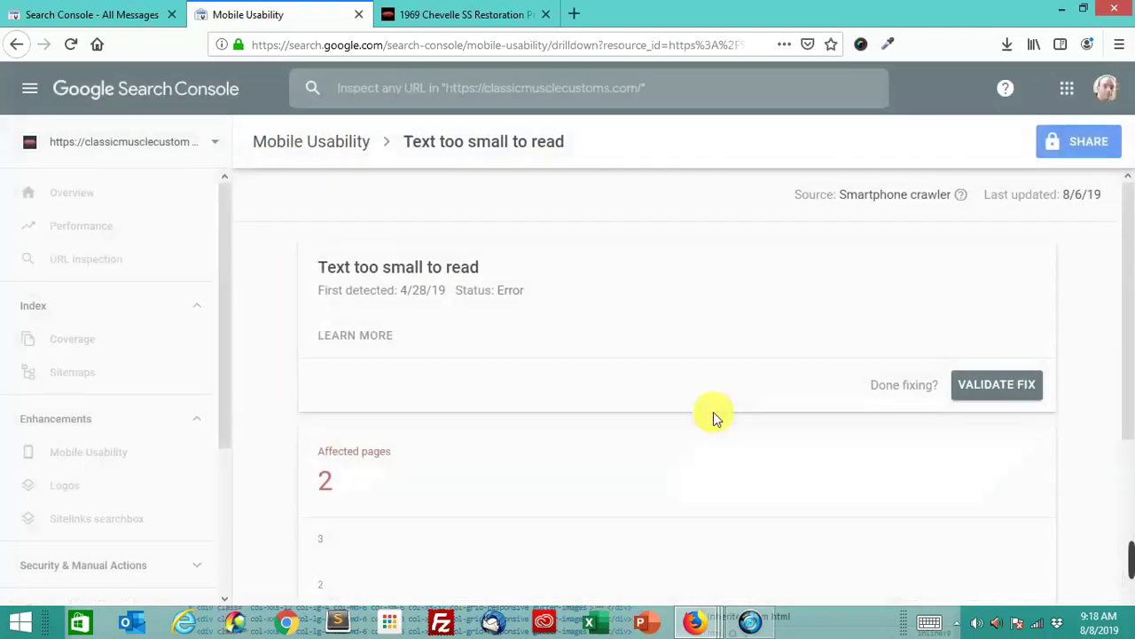
Start VALIDATE FIX and bring up the context menu on an example URL
scroll(896, 381, down, 2)
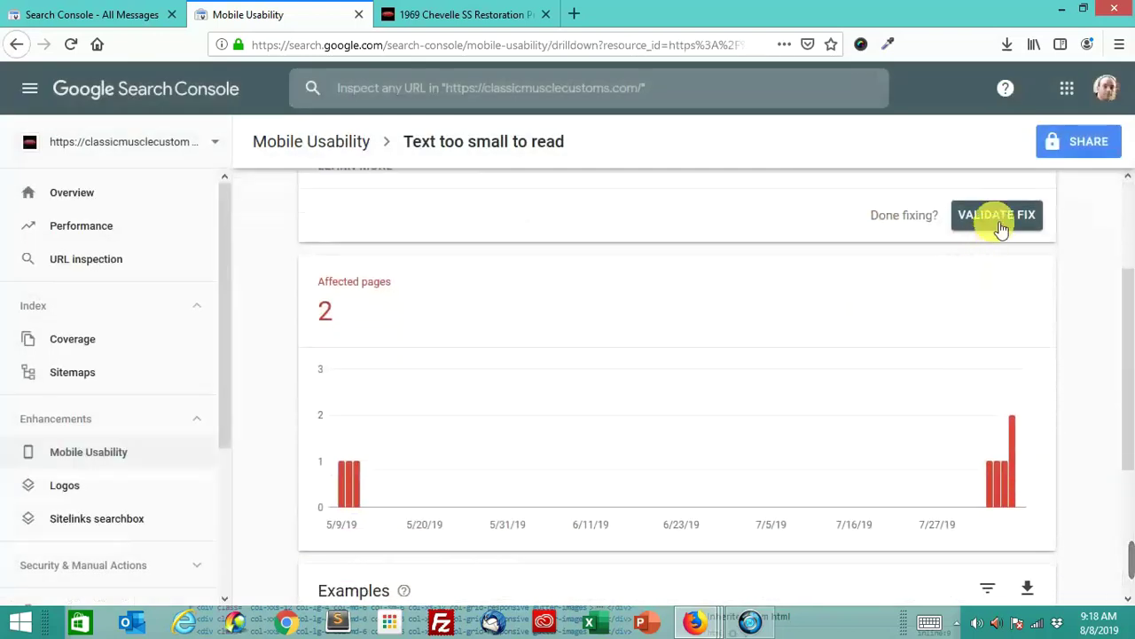
click(984, 221)
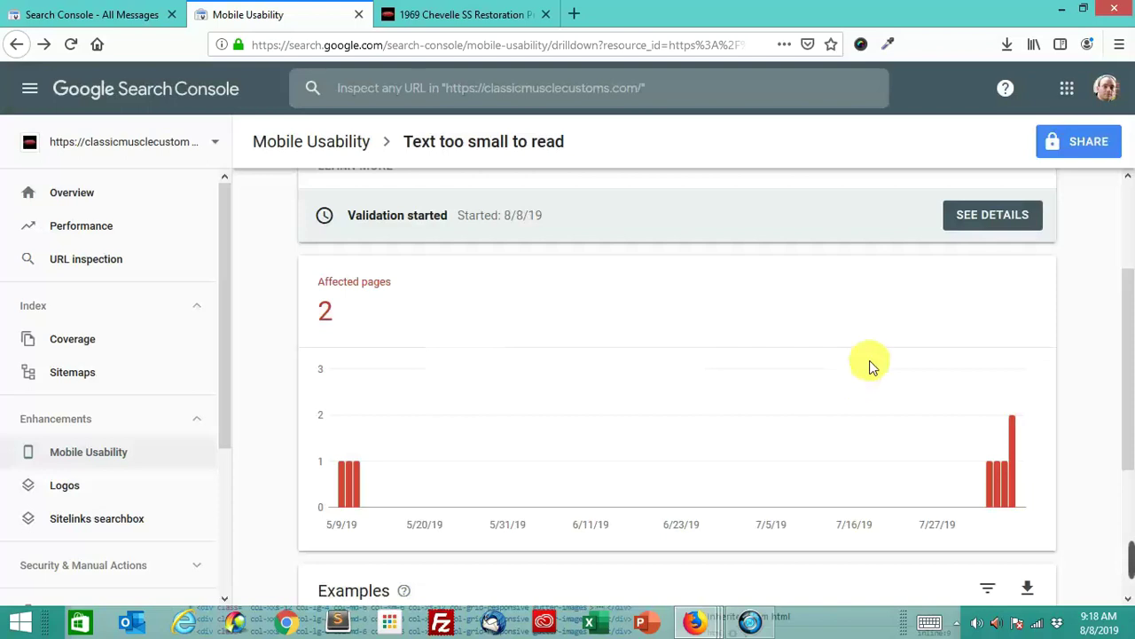
scroll(887, 364, down, 3)
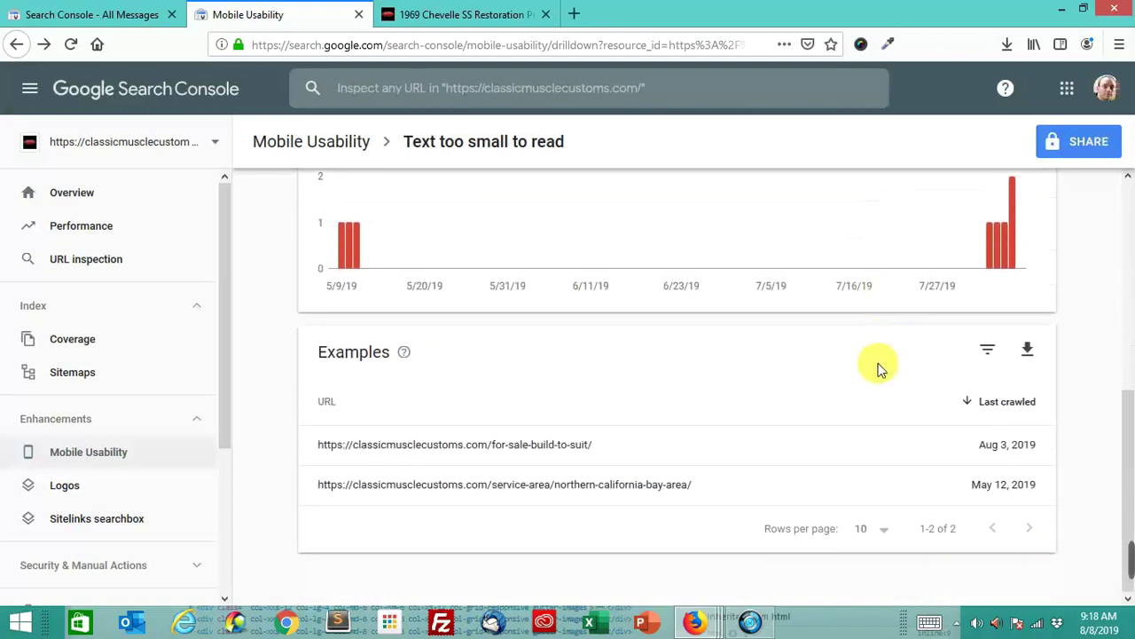
mouse_move(681, 484)
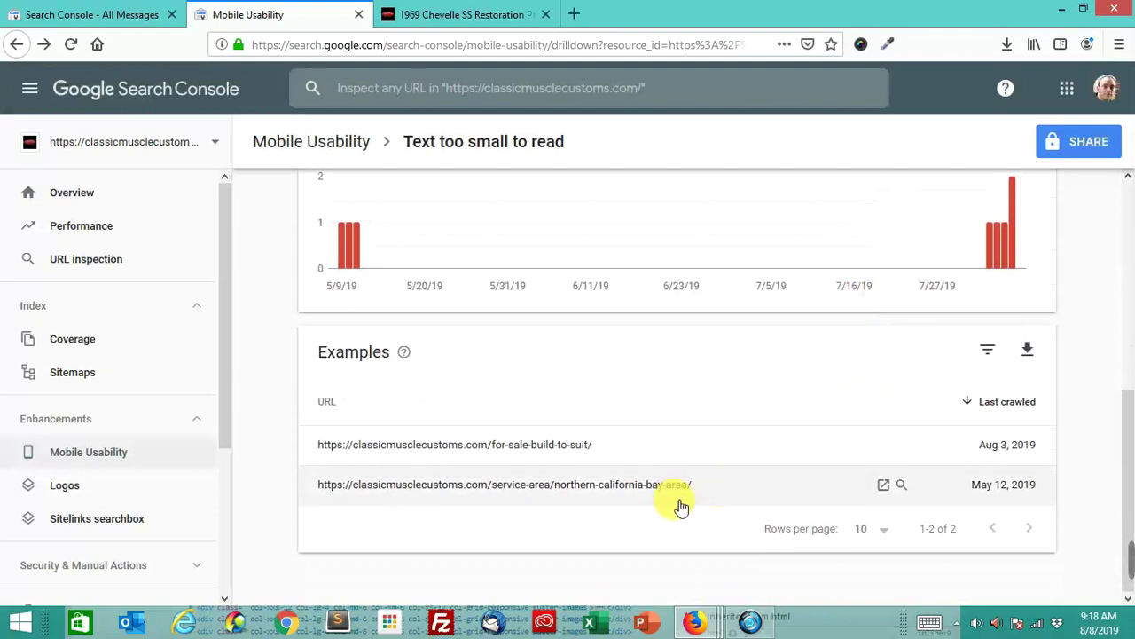
right_click(889, 488)
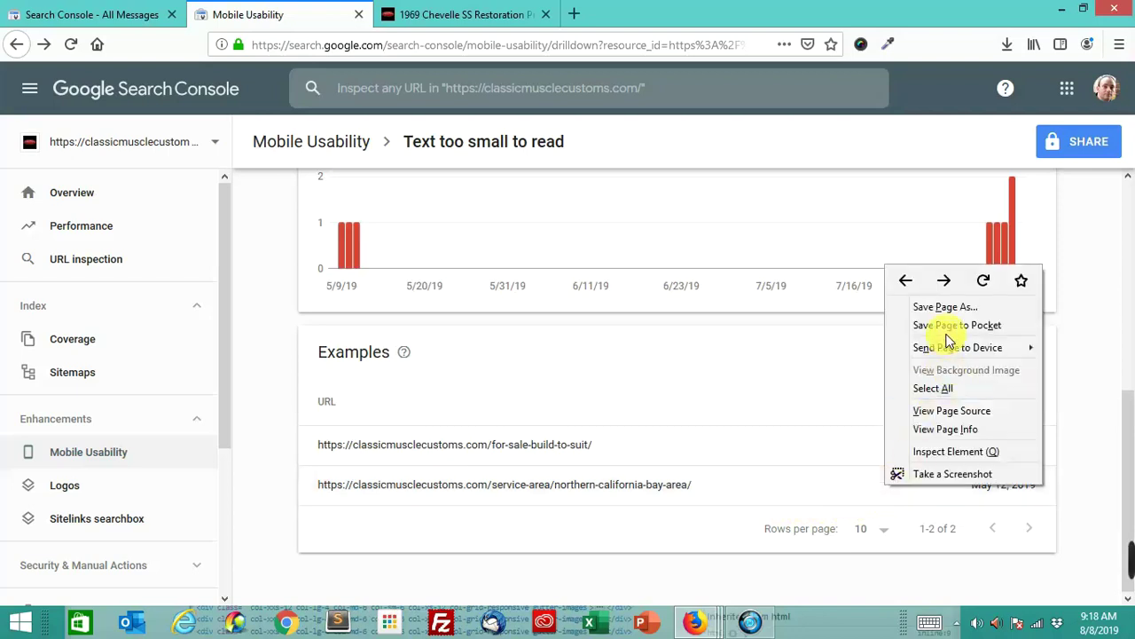
Open the flagged For Sale / Build to Suit page in a new tab and scroll through it
click(1090, 500)
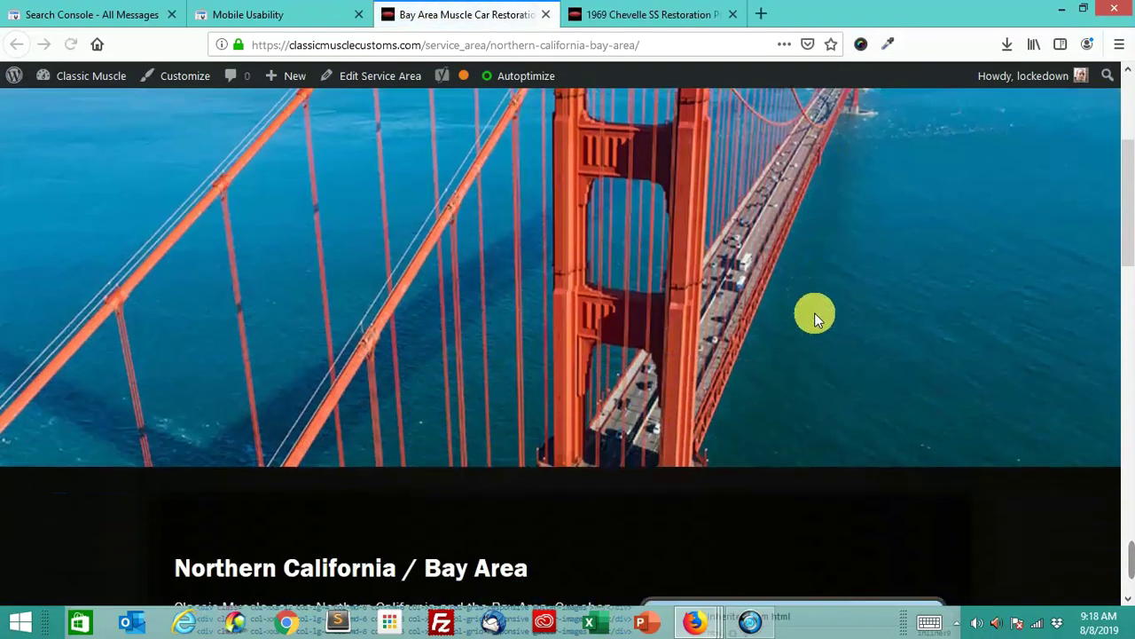
scroll(814, 312, down, 4)
scroll(808, 321, down, 2)
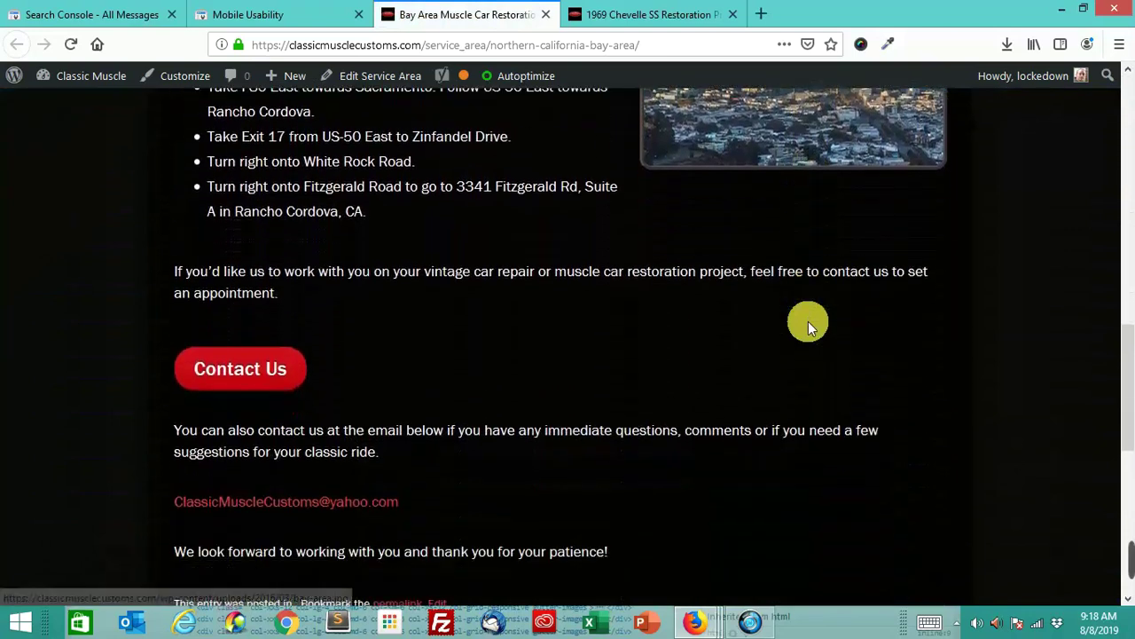
scroll(808, 324, down, 3)
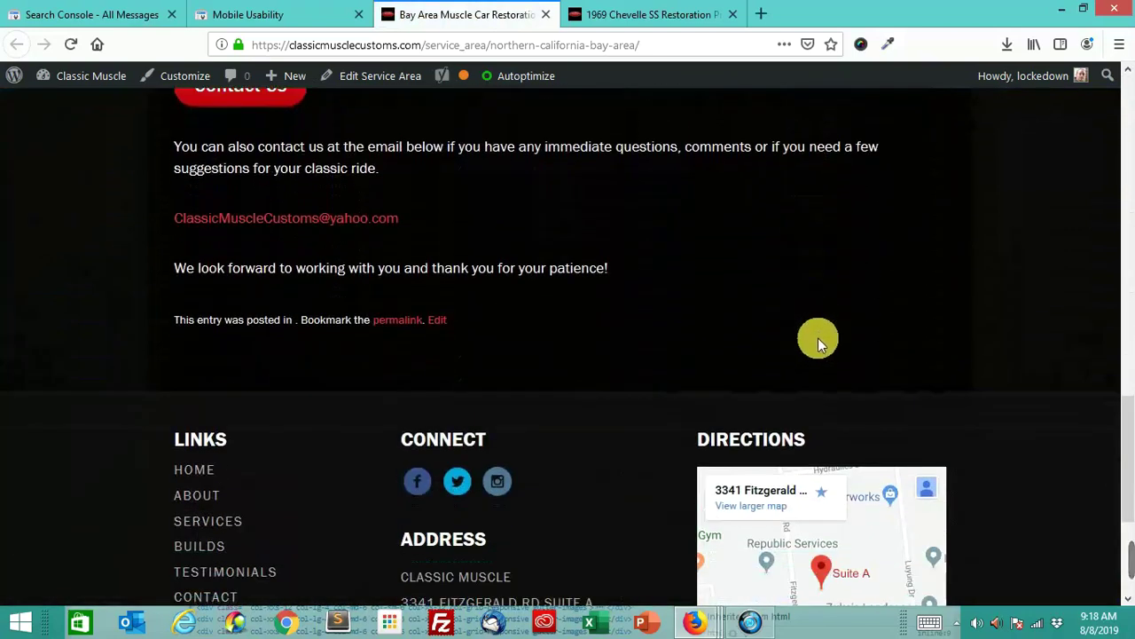
scroll(817, 338, down, 3)
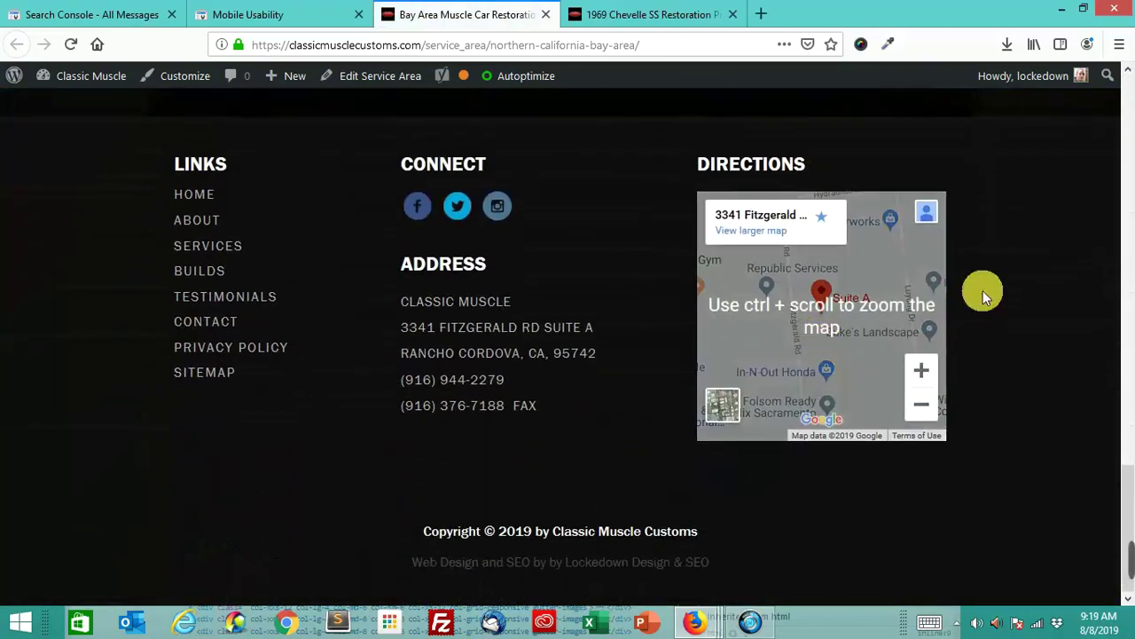
Compare the Bay Area and For Sale pages, then return to the Text too small report
click(324, 10)
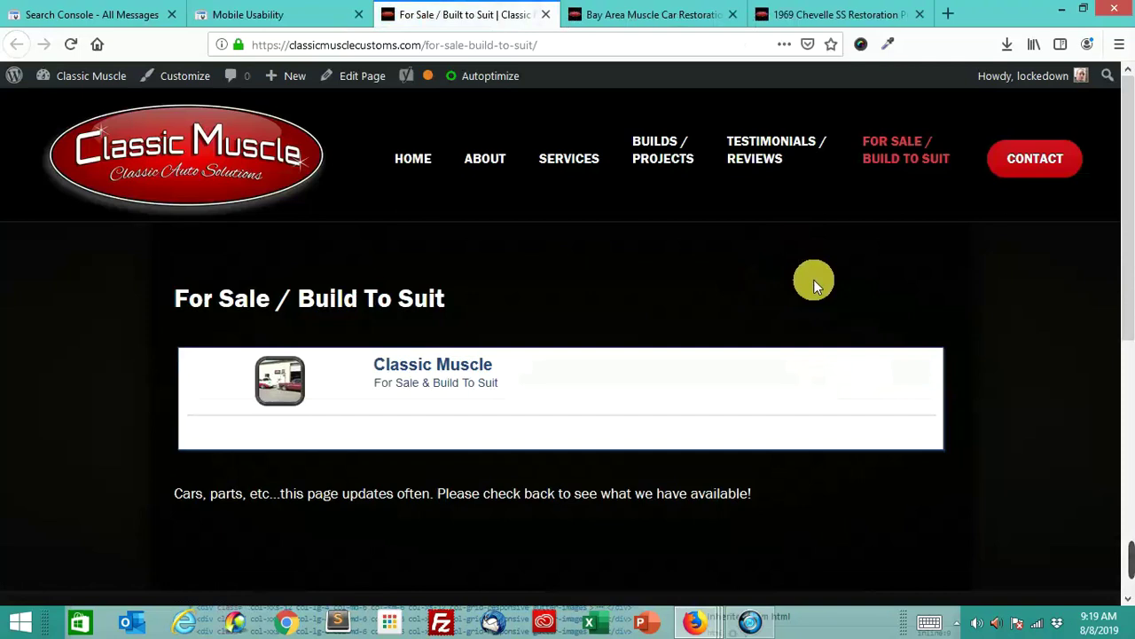
scroll(814, 279, down, 2)
key(ctrl+Tab)
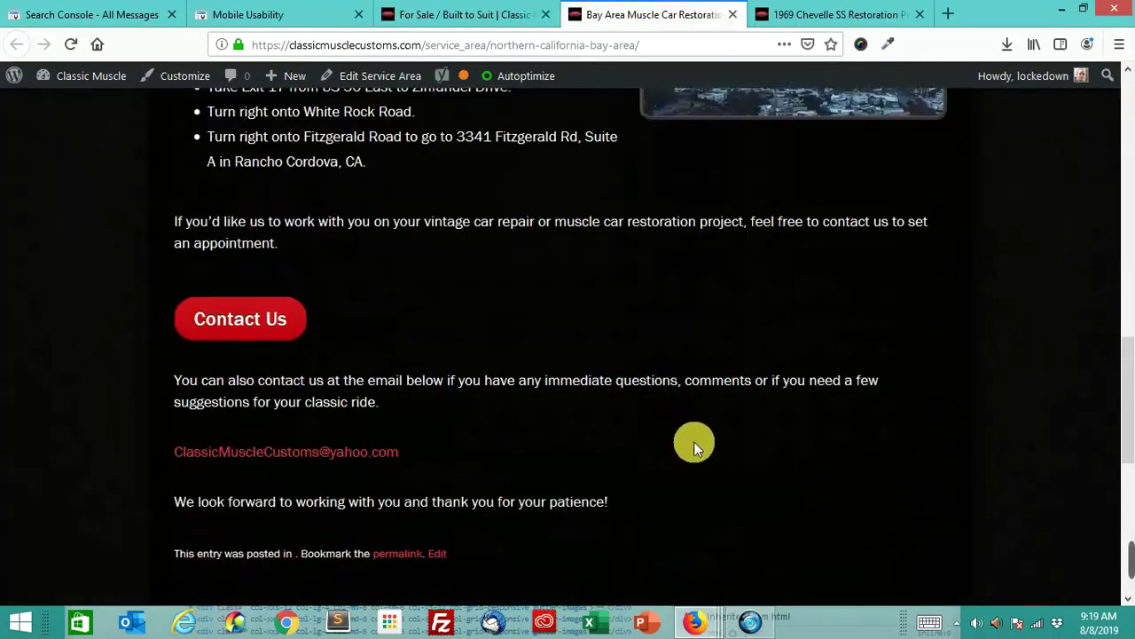
click(520, 16)
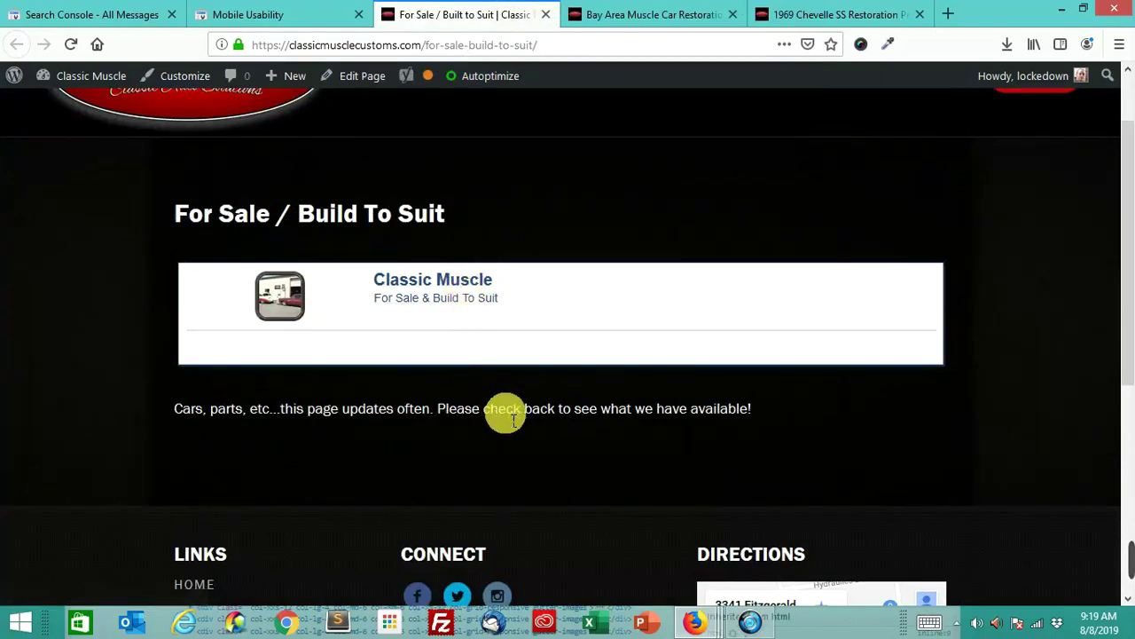
scroll(813, 447, down, 2)
scroll(813, 447, down, 2)
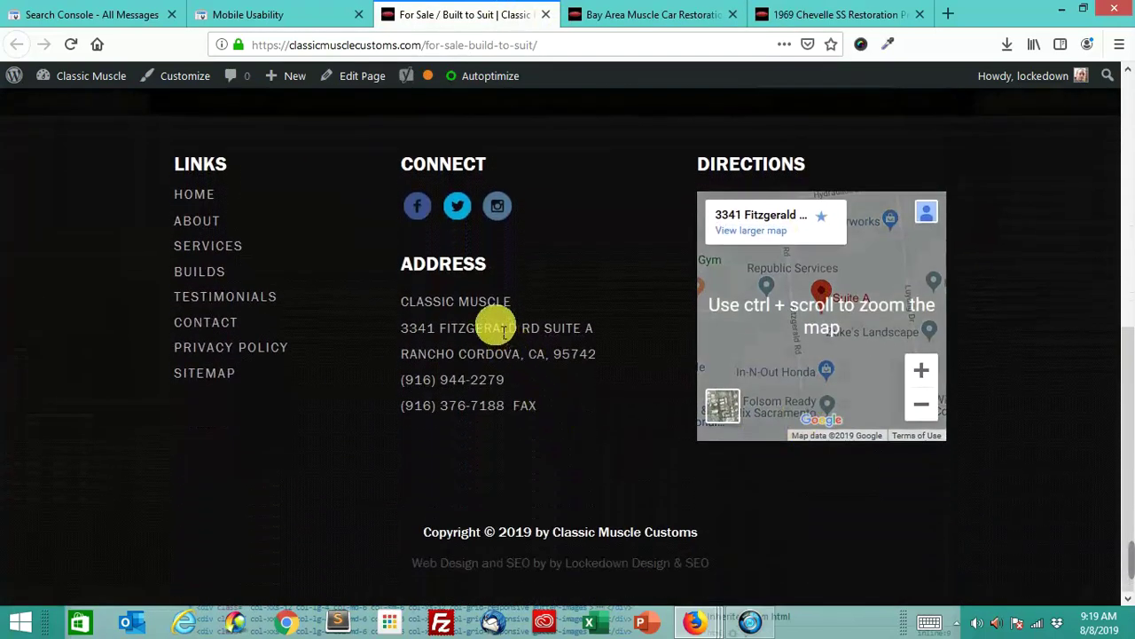
scroll(616, 482, up, 5)
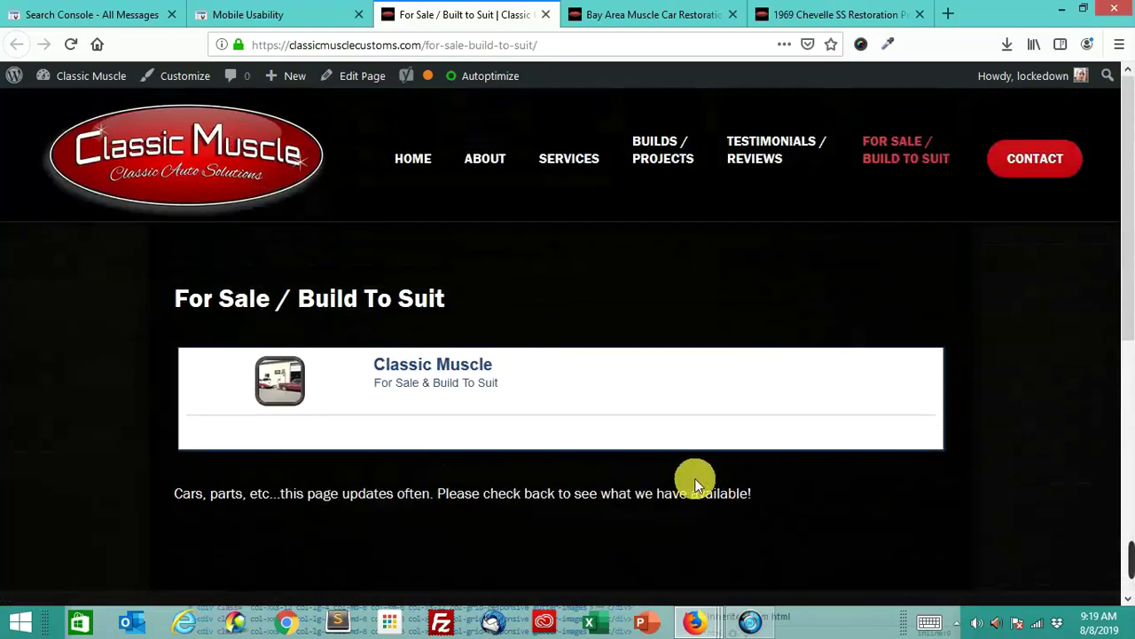
click(266, 14)
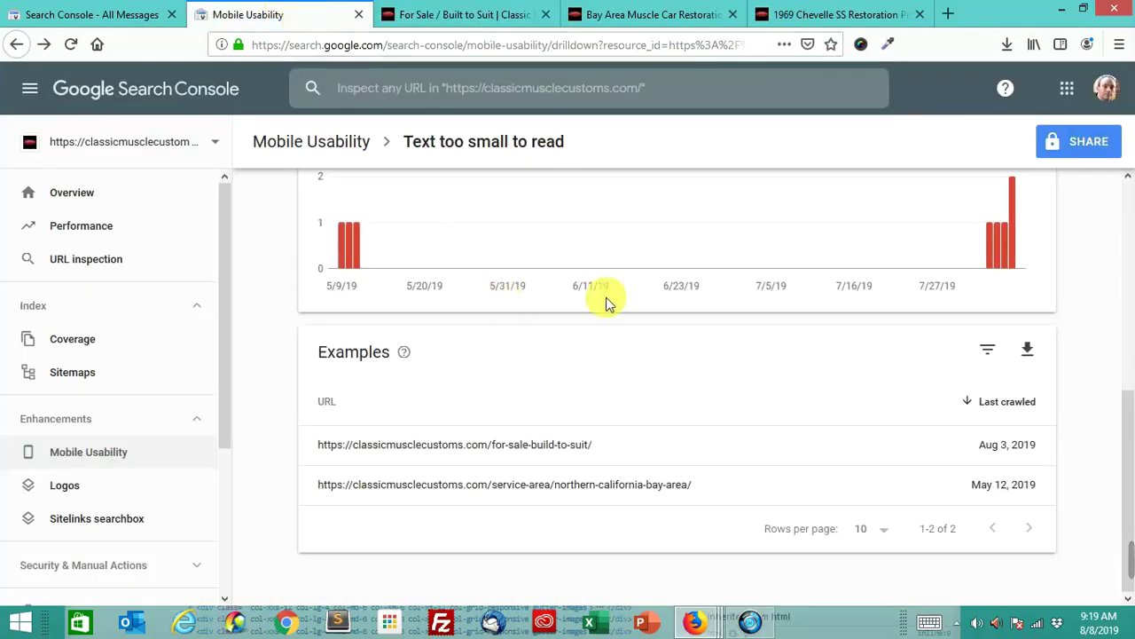
Start validation of the fix for 'Clickable elements too close together'
click(497, 14)
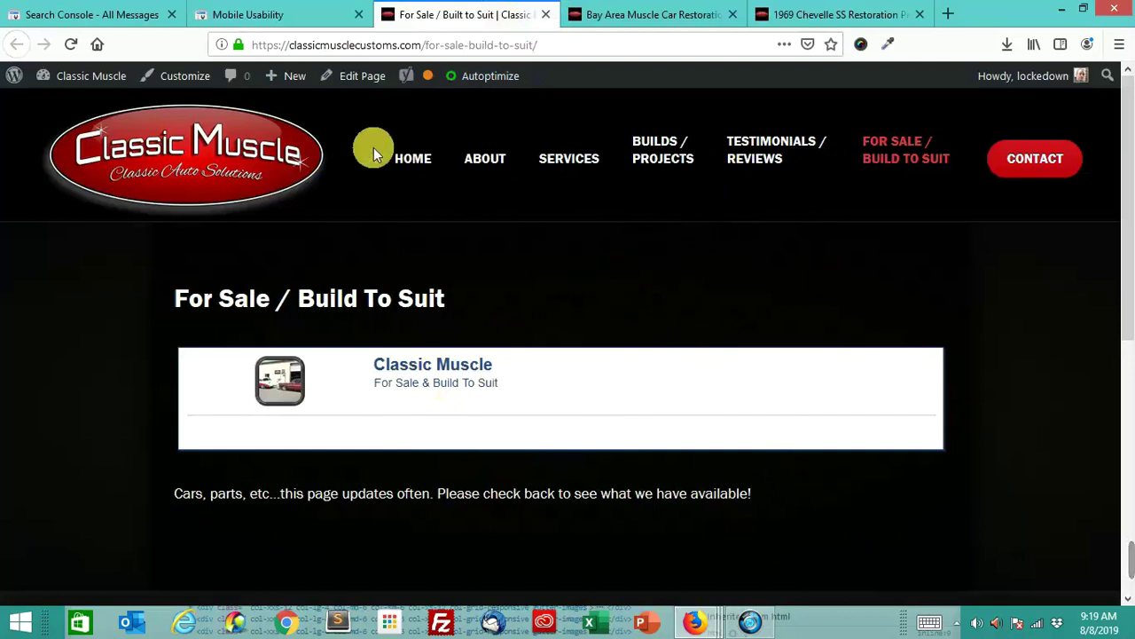
click(306, 16)
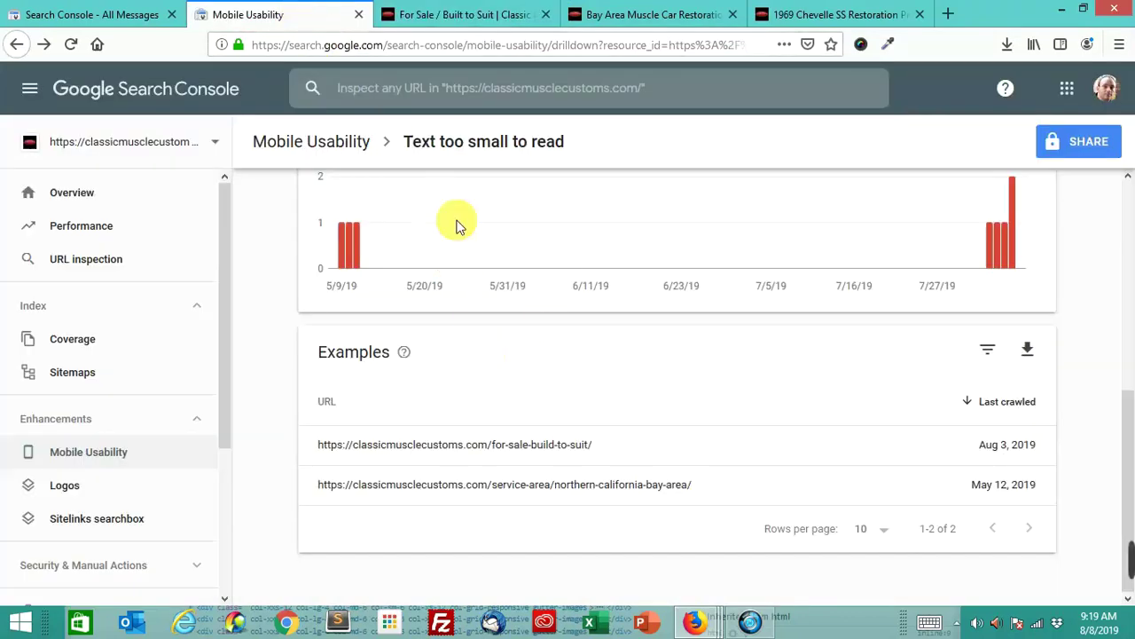
scroll(448, 257, up, 2)
scroll(399, 204, up, 2)
click(360, 144)
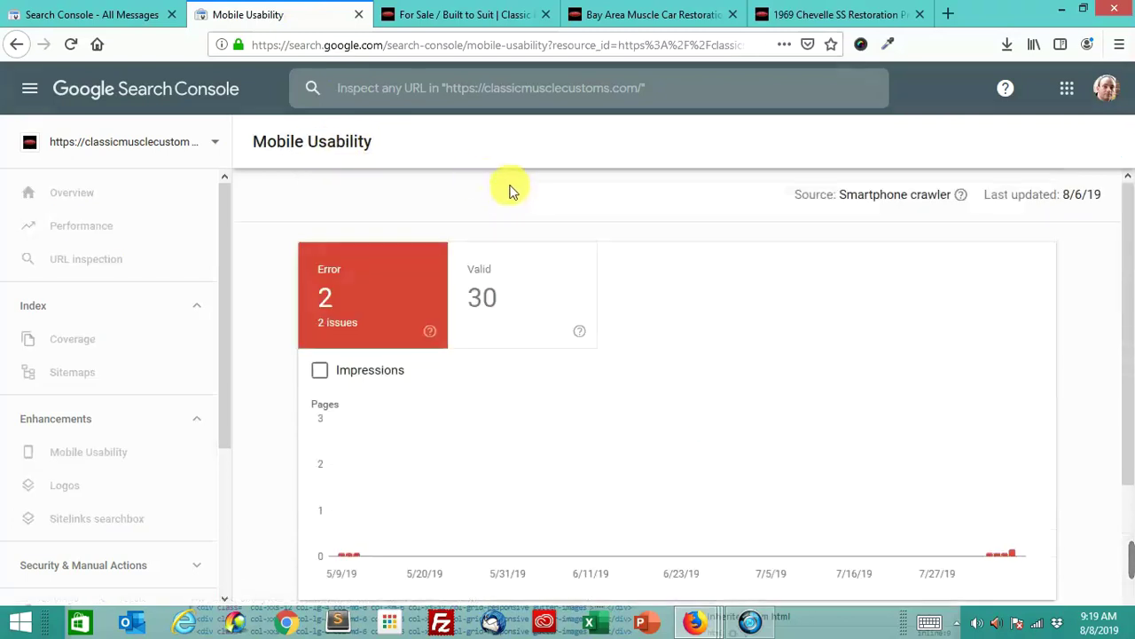
scroll(656, 269, down, 3)
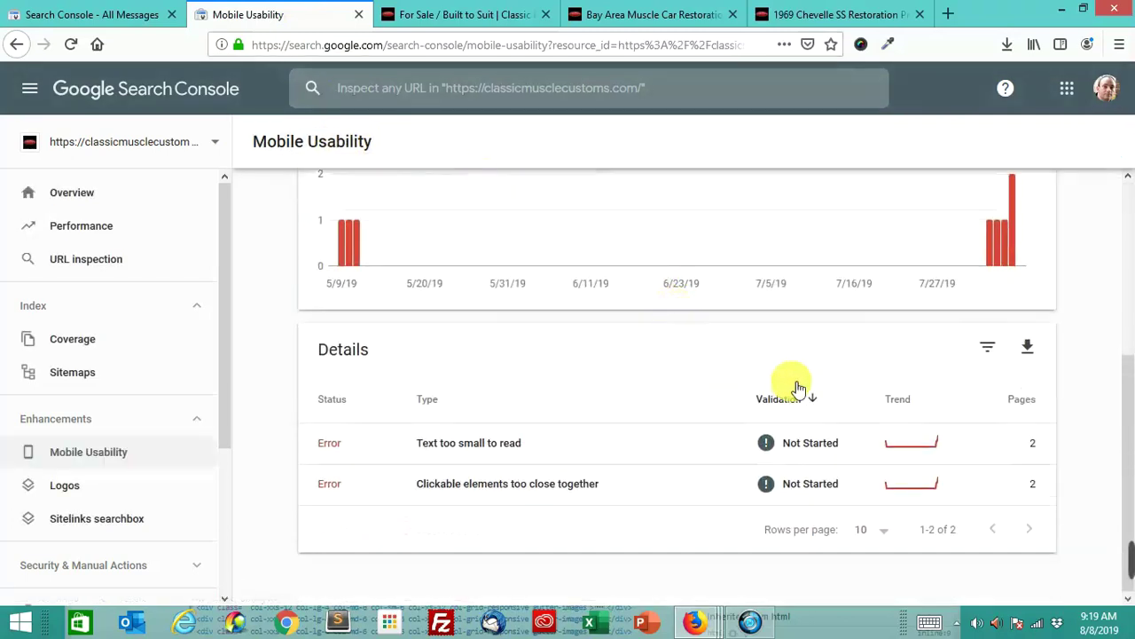
click(771, 486)
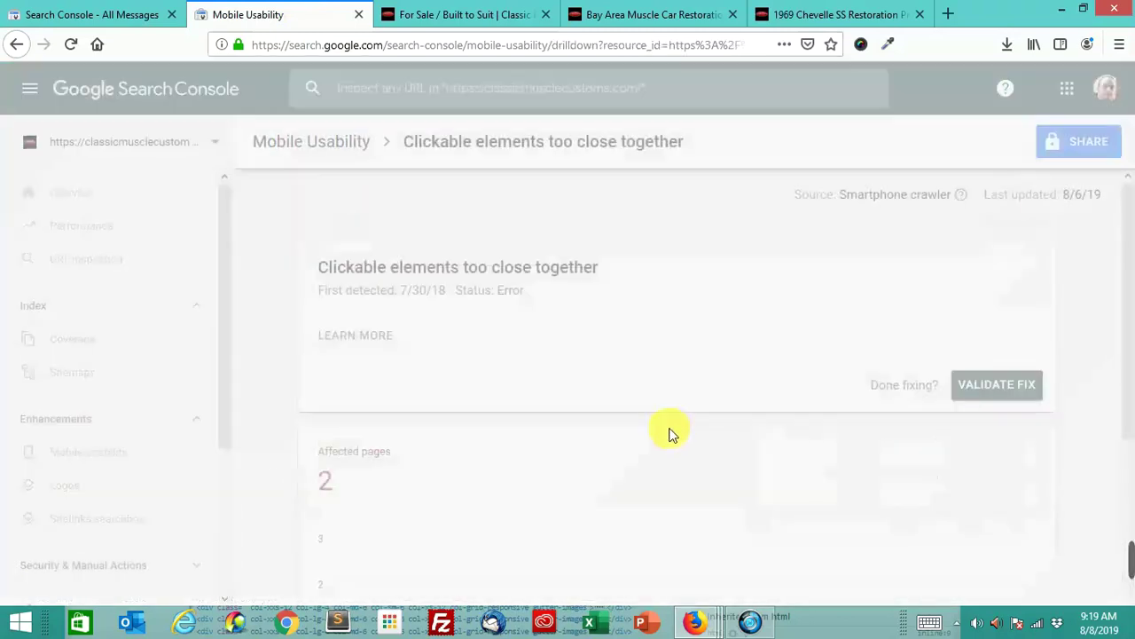
click(976, 390)
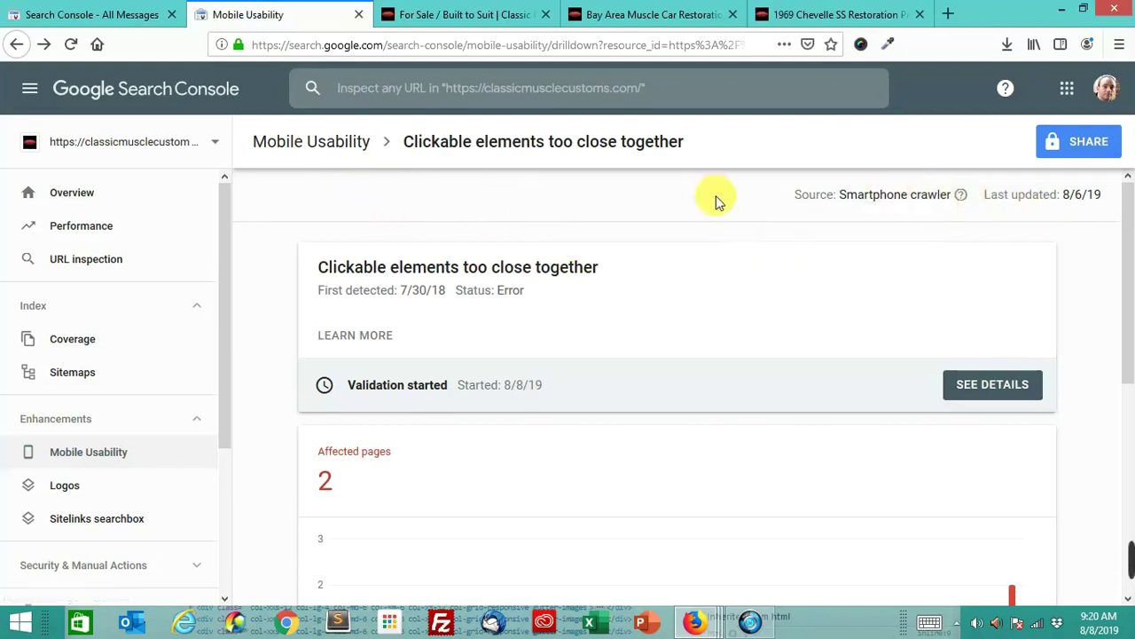
Return to the Mobile Usability overview and sort issues by Validation status
click(355, 160)
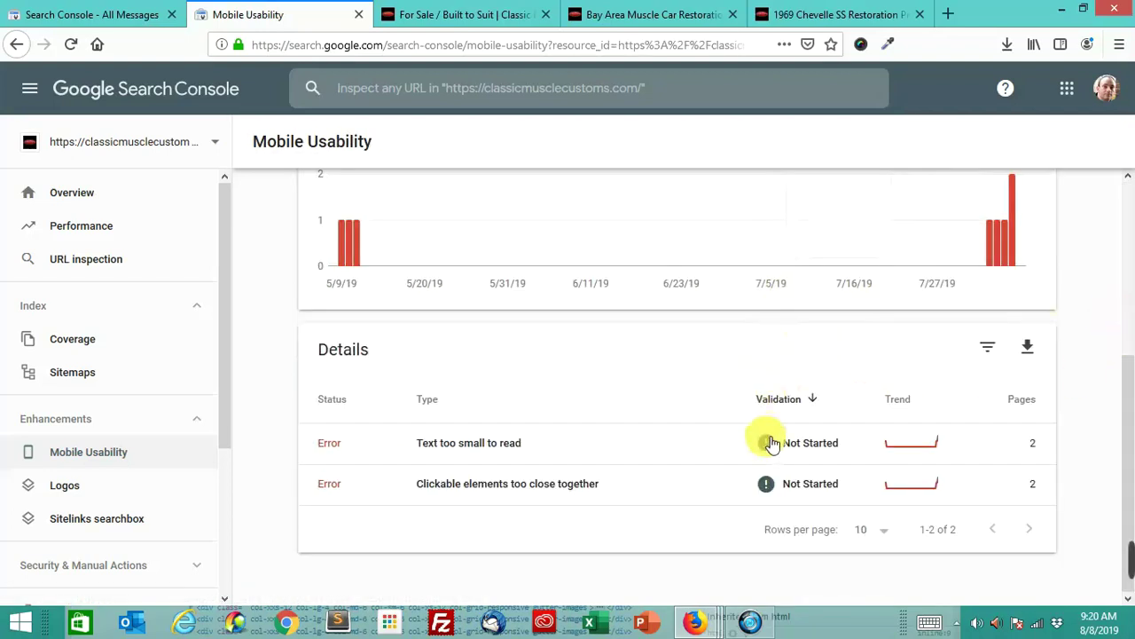
click(814, 406)
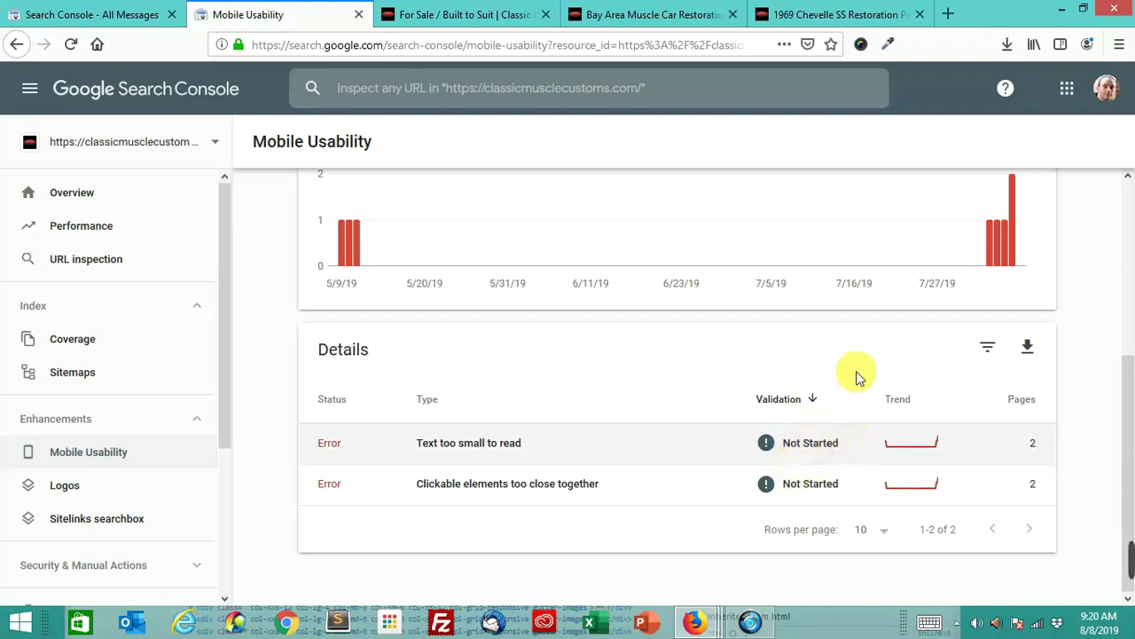
scroll(851, 436, up, 1)
scroll(847, 439, up, 1)
scroll(842, 448, down, 1)
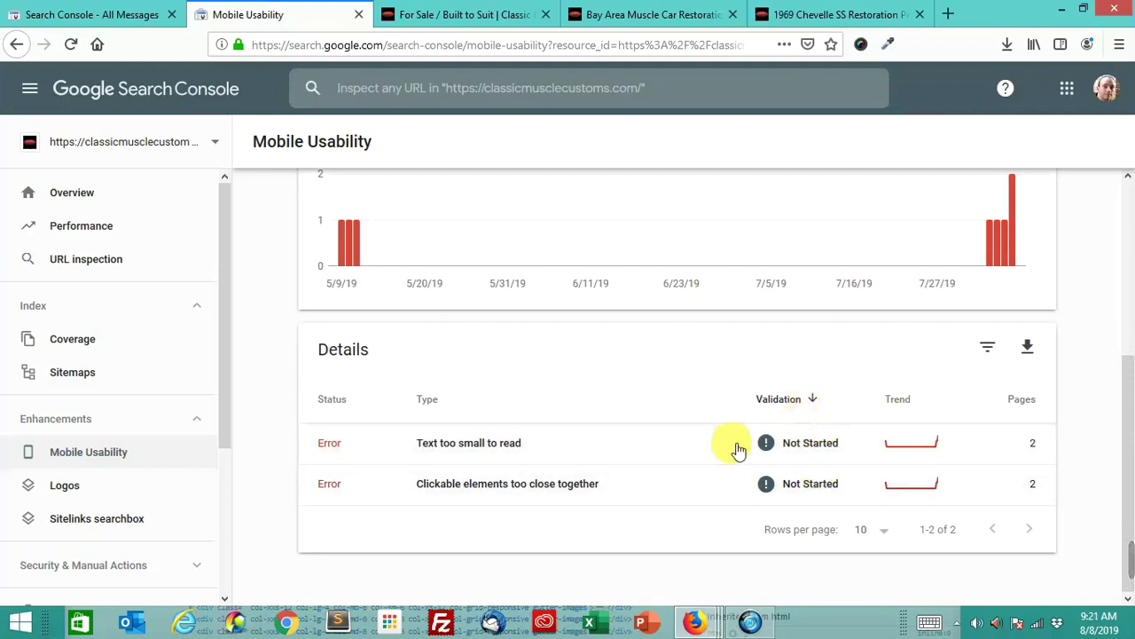
key(ctrl+shift+Tab)
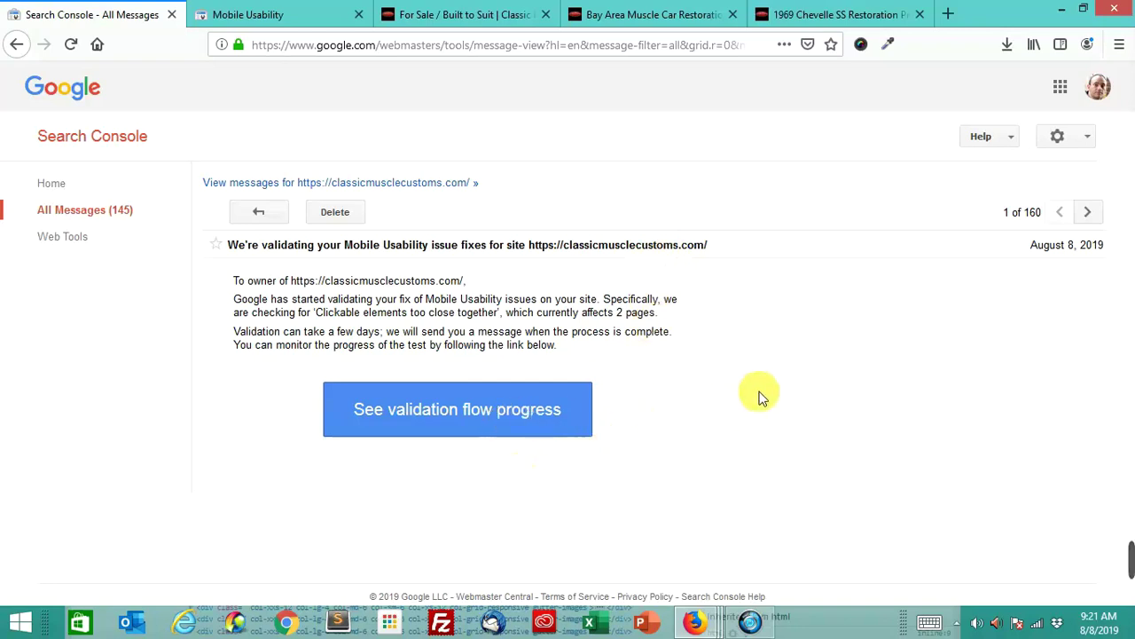
Open the classicmusclecustoms.com validation progress and view its details
click(543, 408)
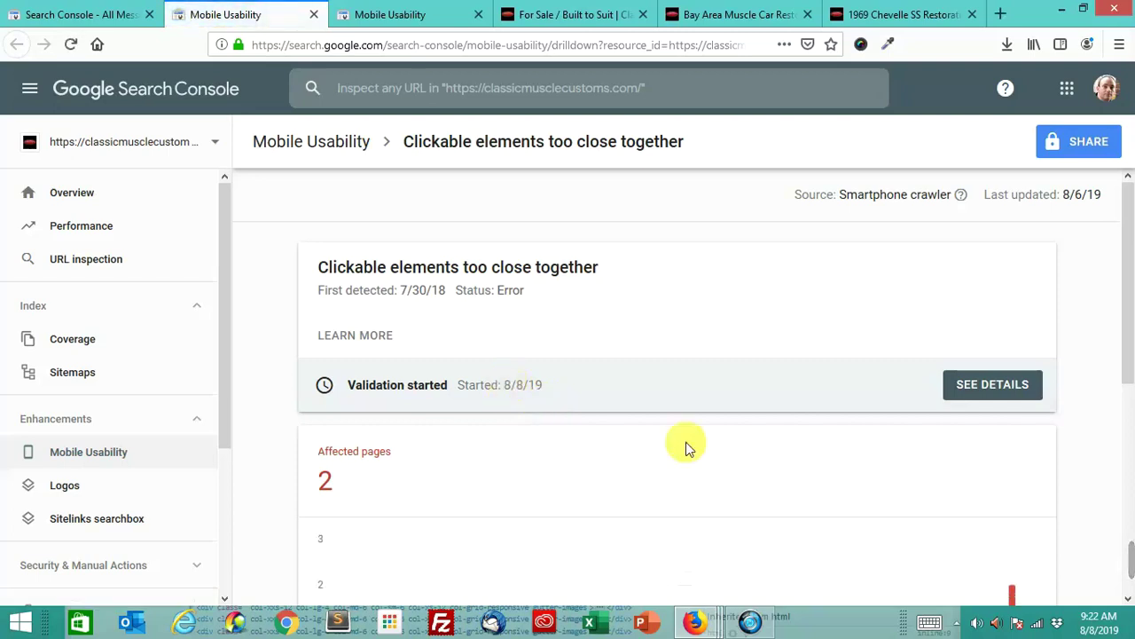
scroll(887, 330, down, 2)
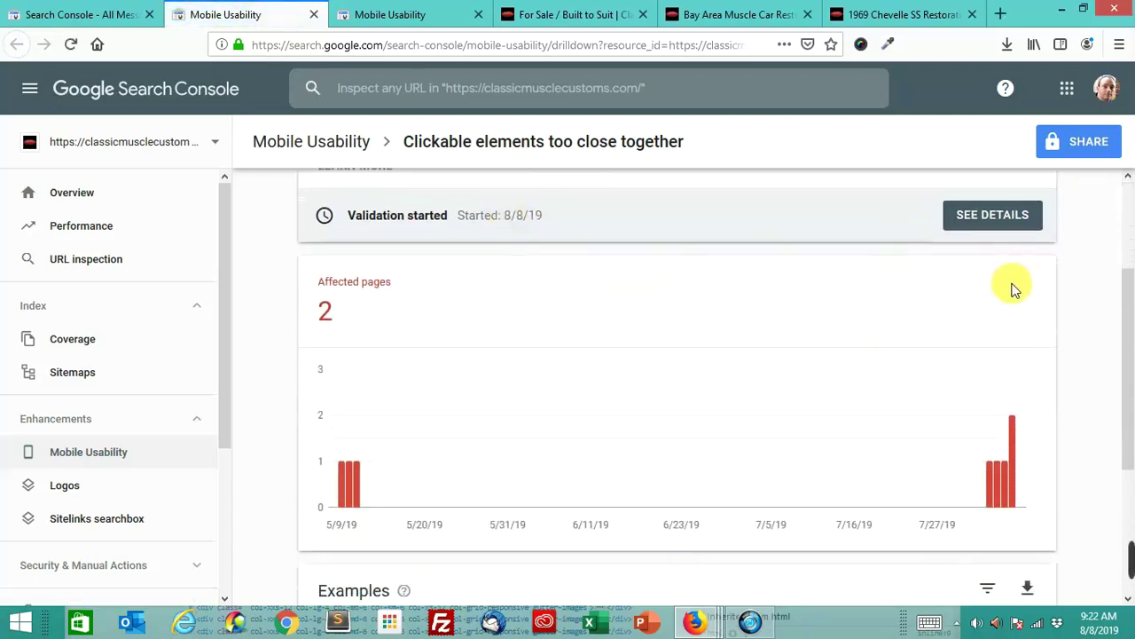
click(994, 222)
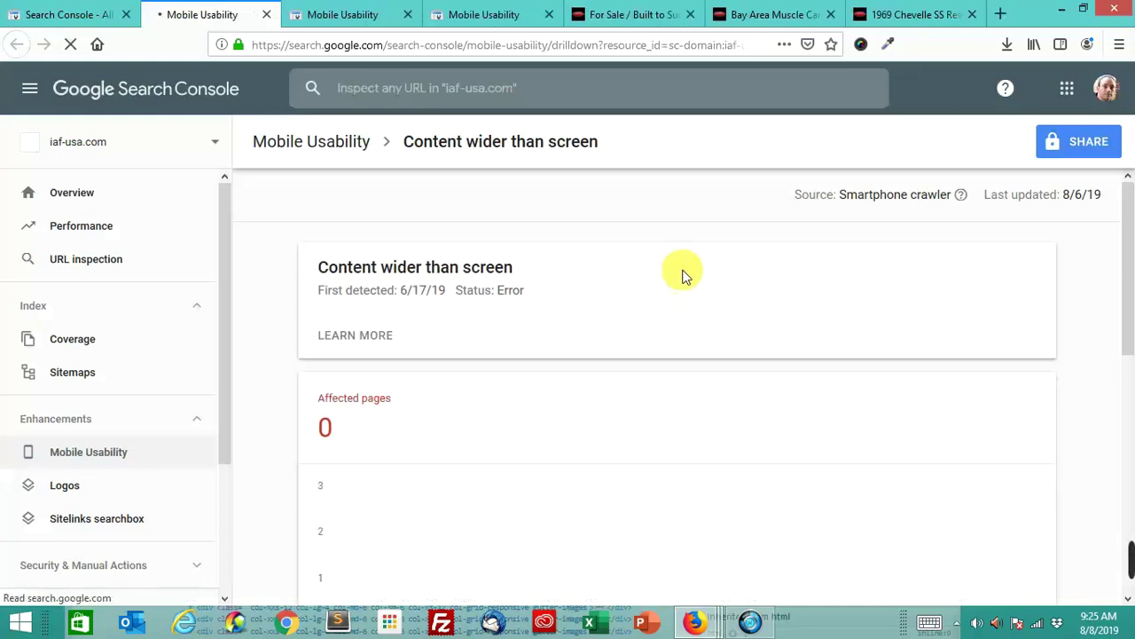
Scroll through the iaf-usa.com Content wider than screen report, then close its tab
scroll(705, 285, down, 2)
scroll(705, 286, down, 1)
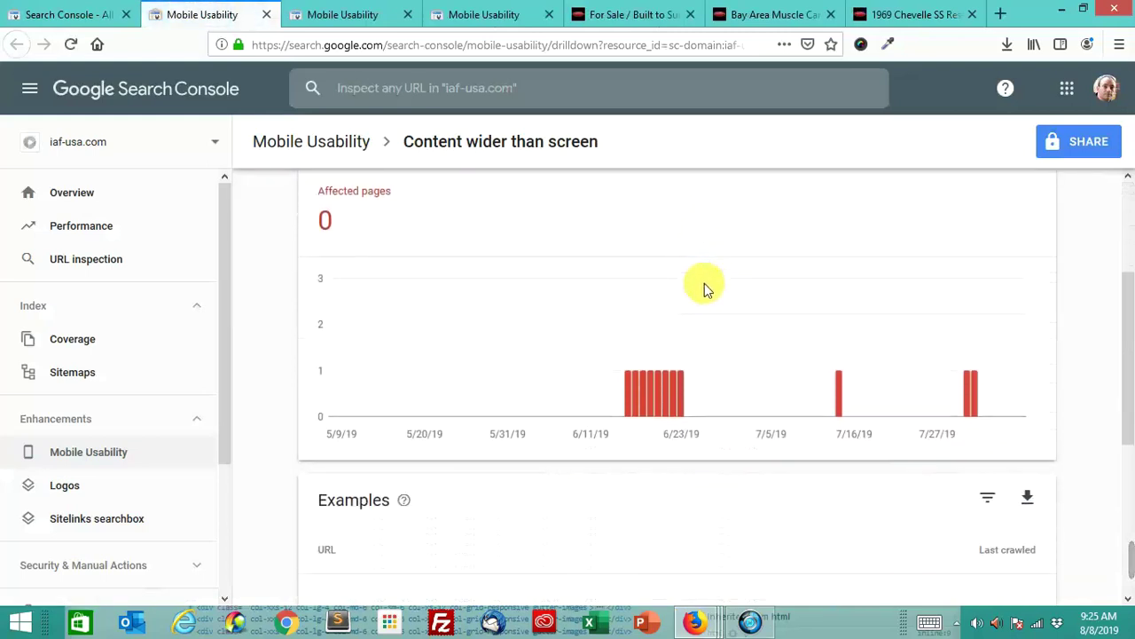
scroll(705, 285, down, 1)
scroll(705, 286, down, 1)
scroll(705, 293, down, 1)
scroll(707, 302, down, 2)
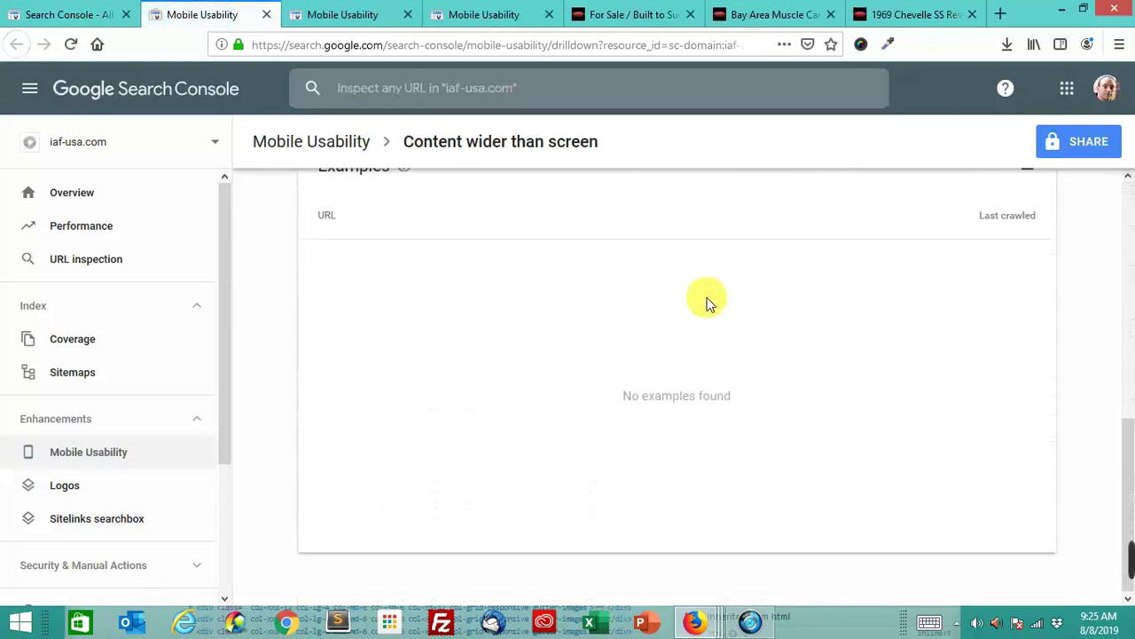
scroll(707, 302, up, 3)
scroll(710, 299, up, 2)
scroll(706, 305, up, 2)
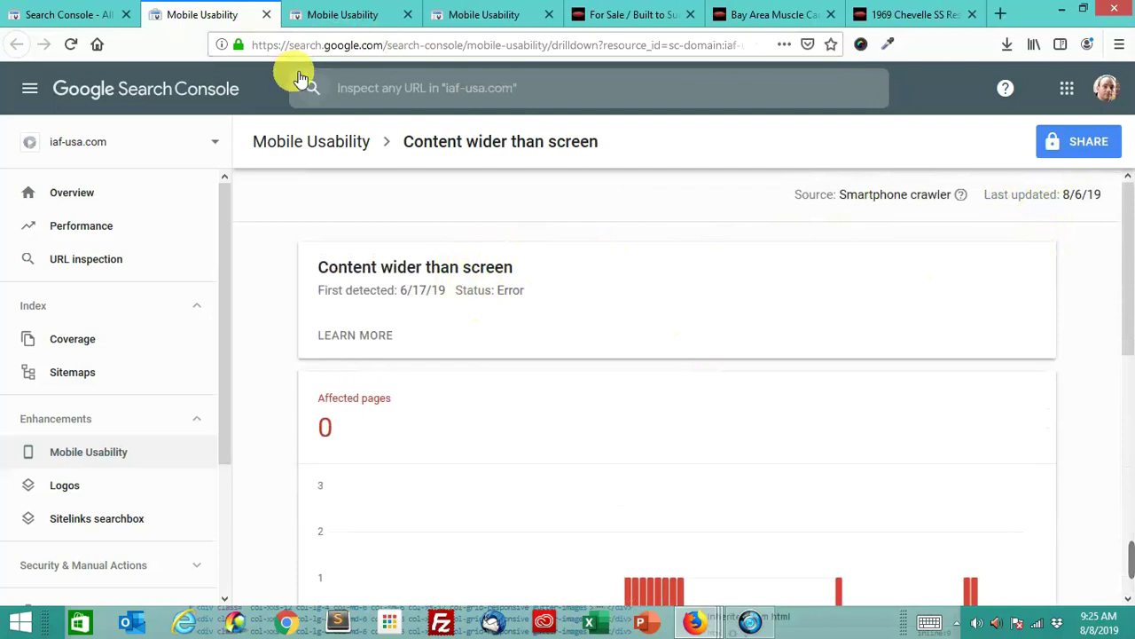
click(267, 15)
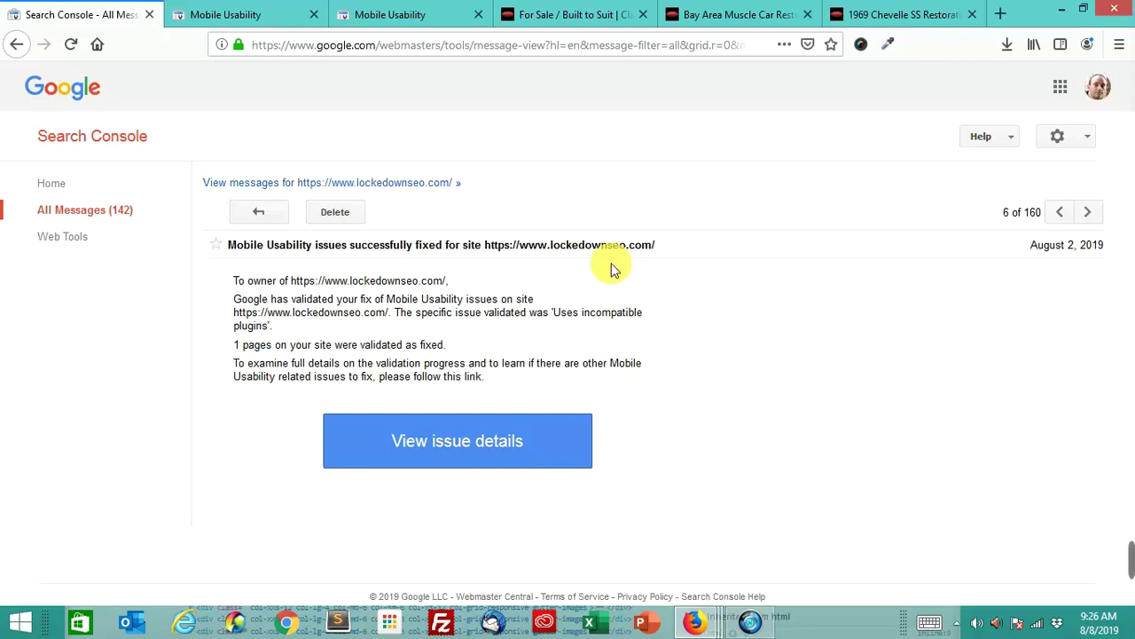
click(545, 440)
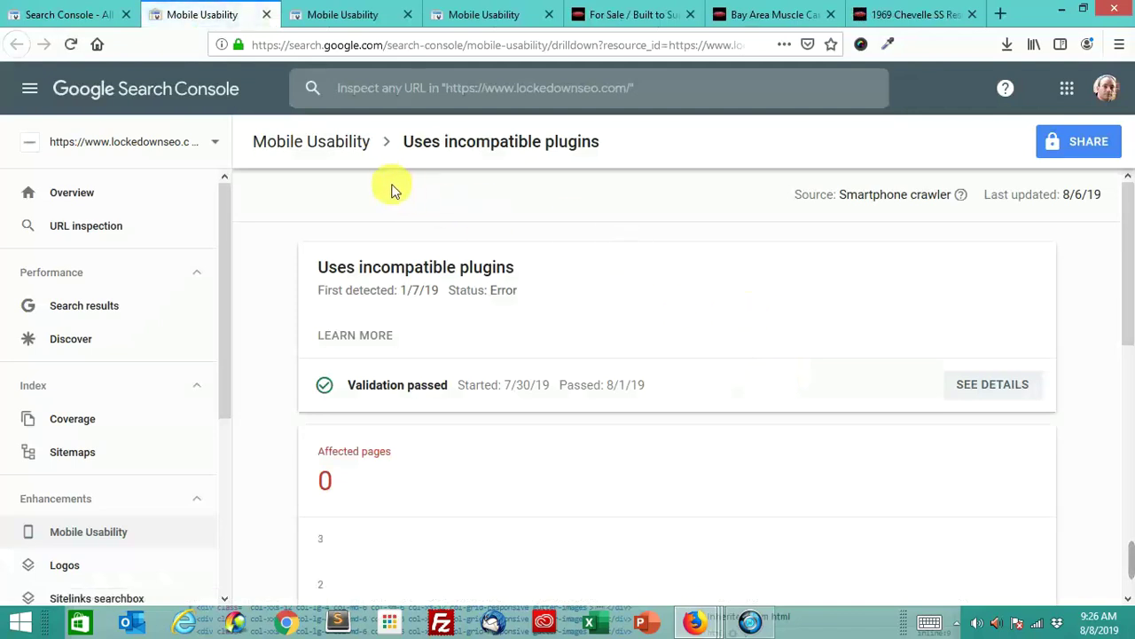
click(366, 145)
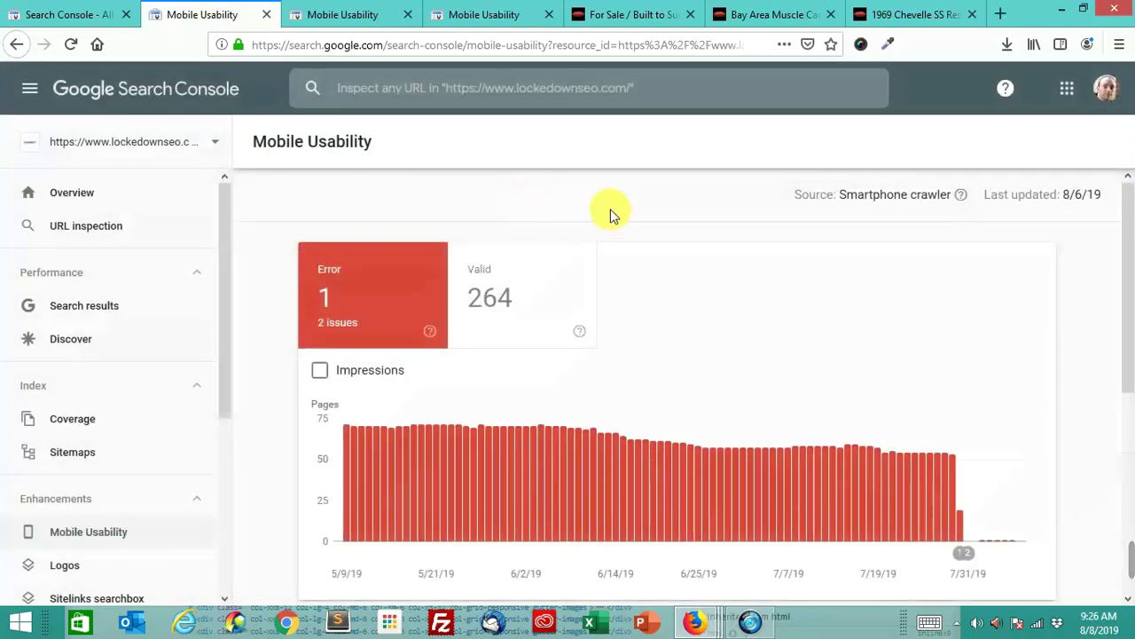
scroll(625, 212, down, 3)
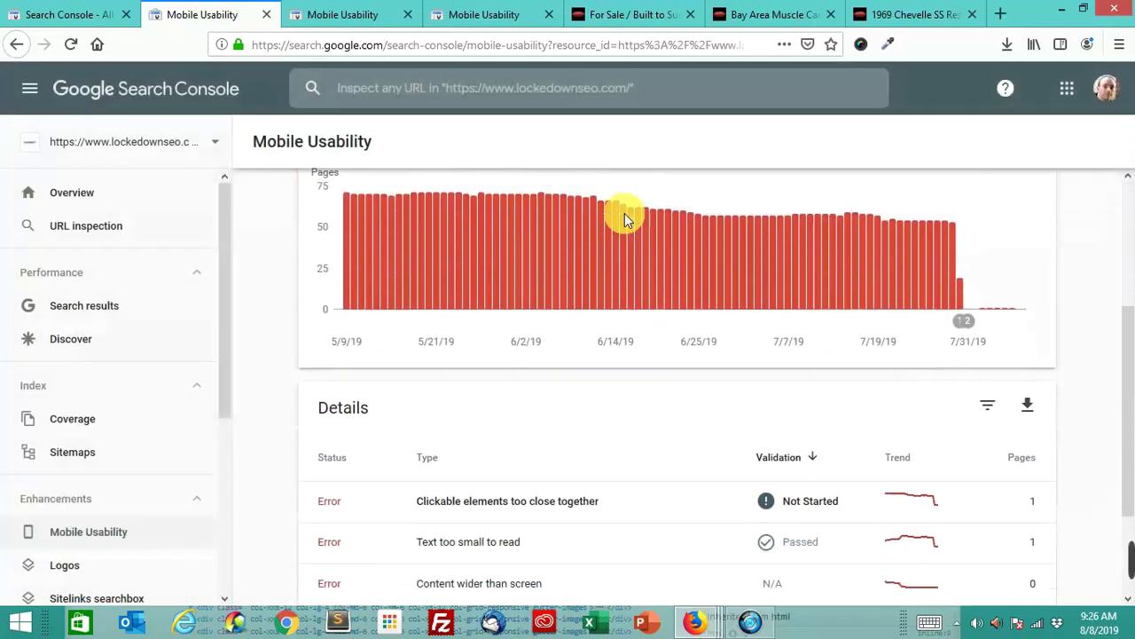
scroll(628, 222, down, 2)
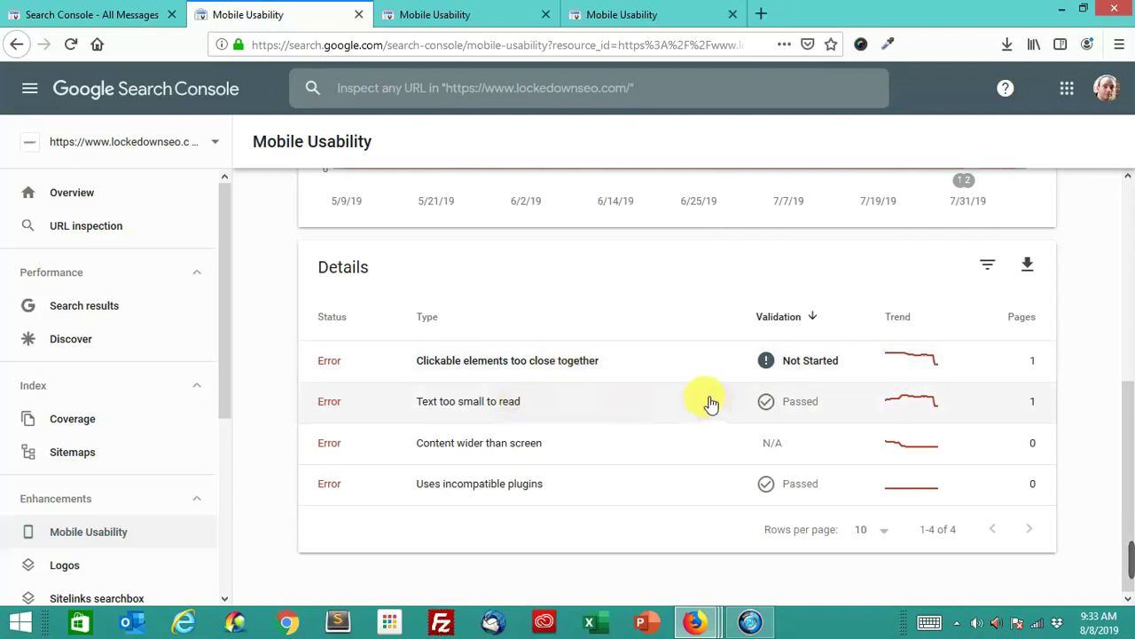
click(535, 445)
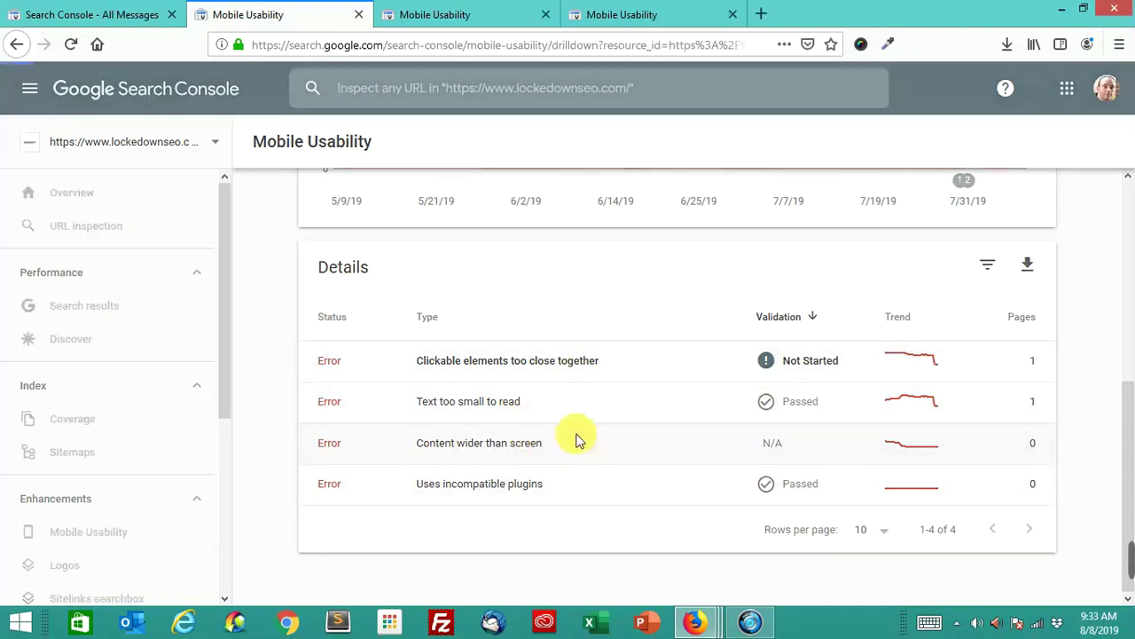
scroll(606, 432, down, 2)
scroll(679, 463, down, 4)
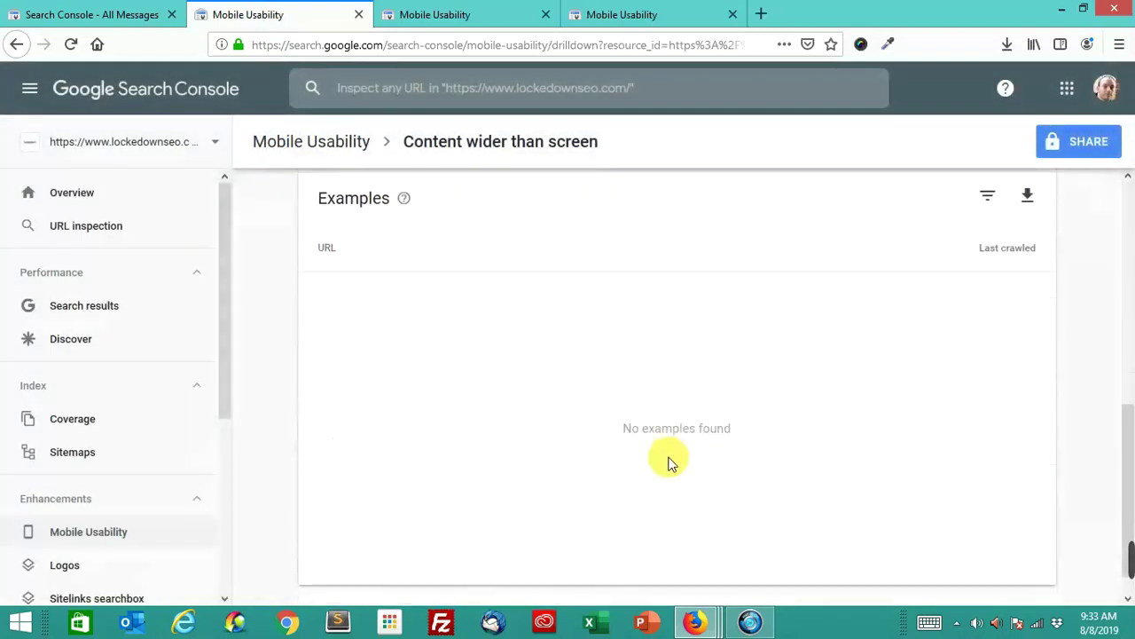
scroll(670, 462, up, 4)
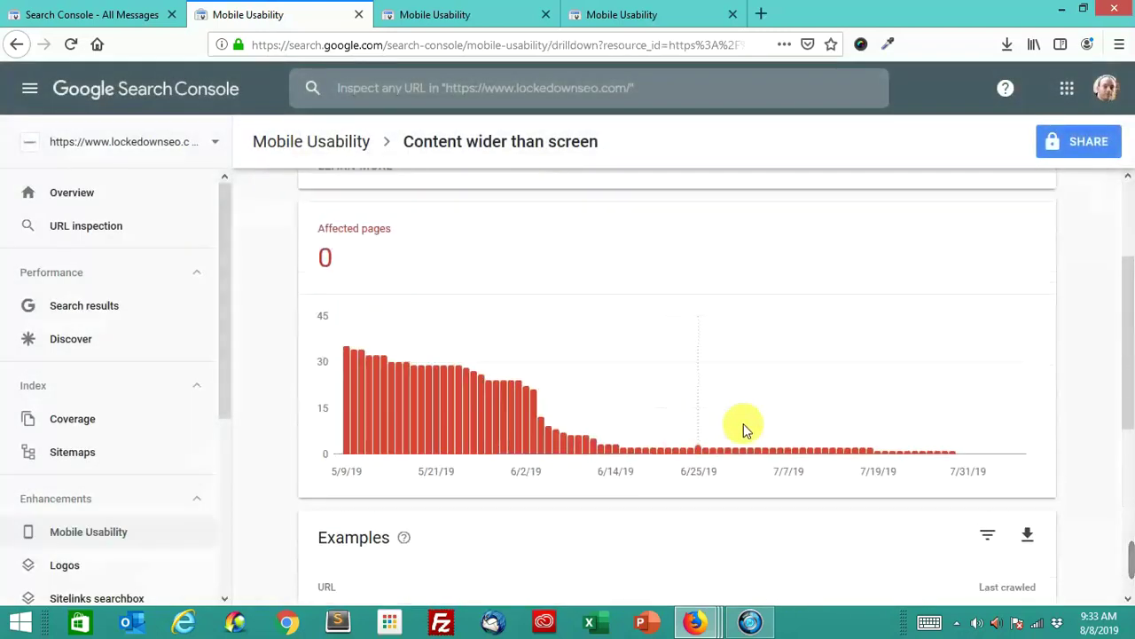
click(362, 143)
scroll(1017, 347, down, 3)
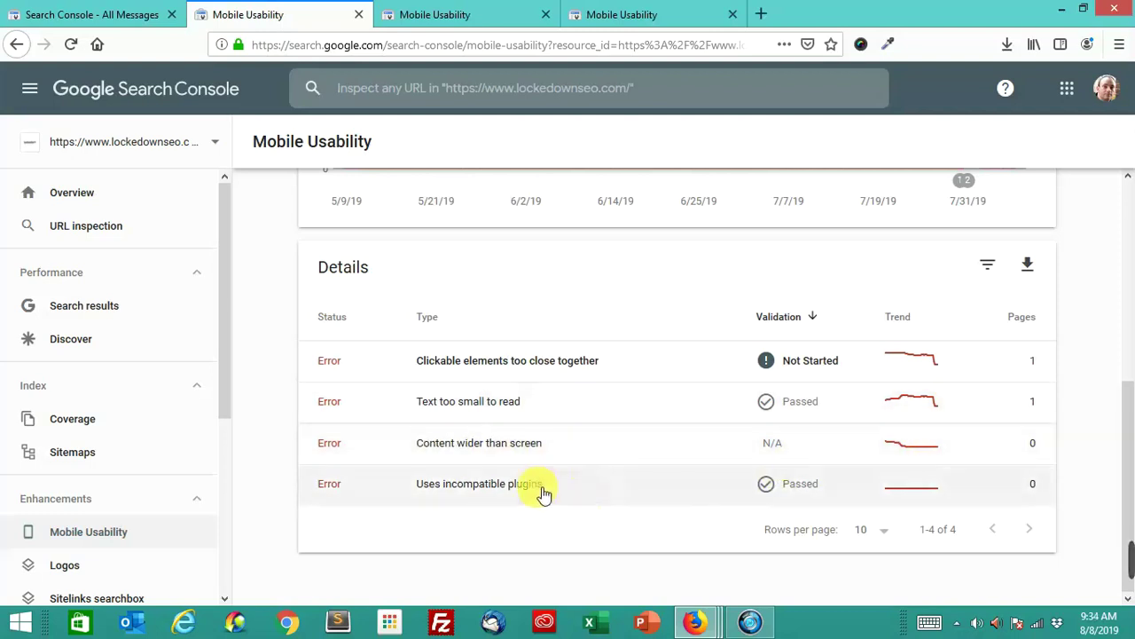
click(536, 366)
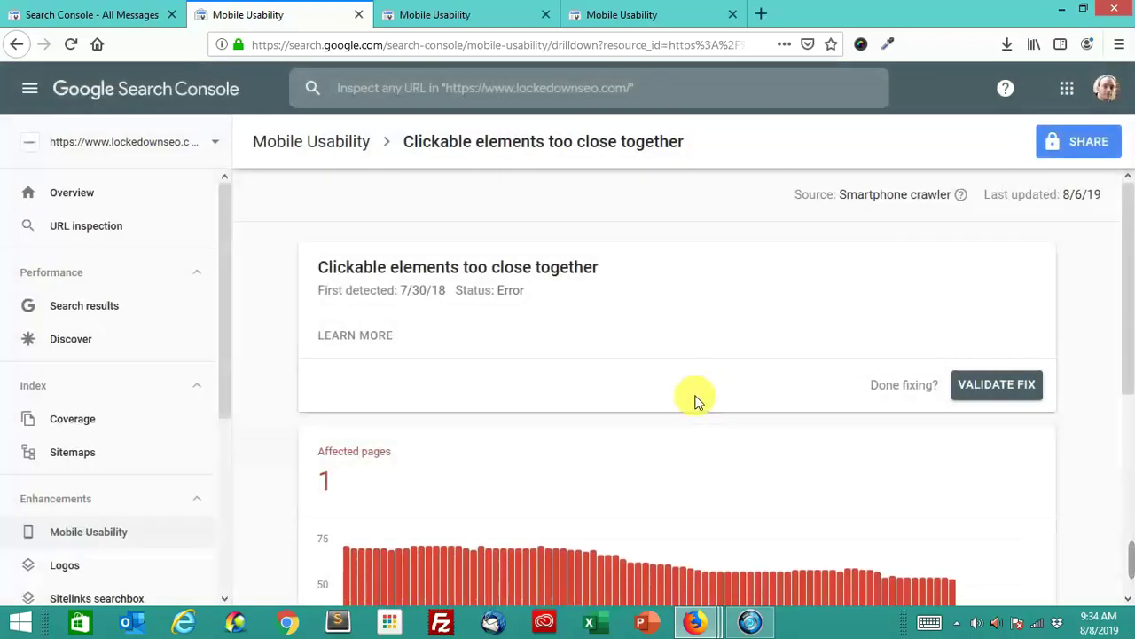
Read through the flagged 'Trust Is the Key' article, then return to Search Console
scroll(693, 404, down, 1)
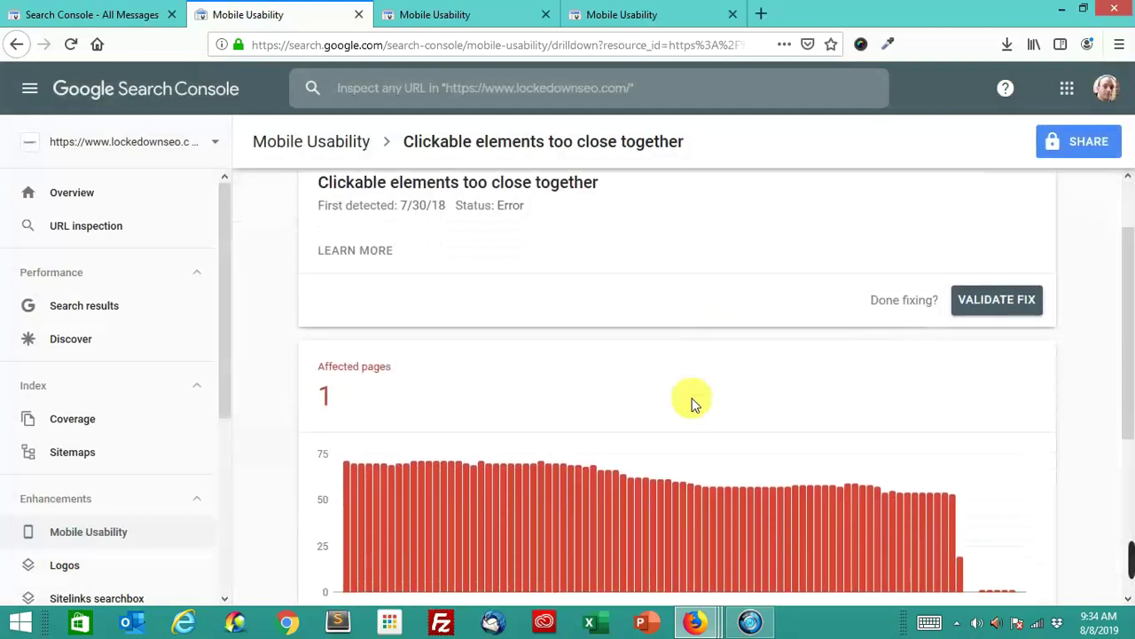
scroll(694, 403, down, 2)
scroll(693, 404, down, 1)
scroll(694, 404, down, 1)
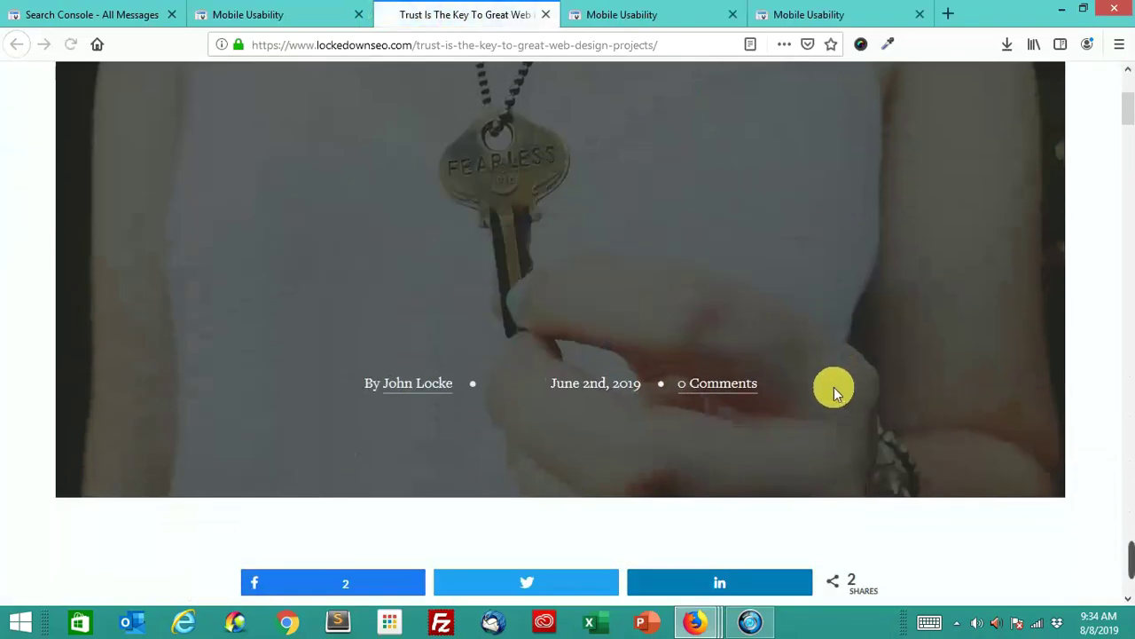
scroll(833, 386, down, 1)
scroll(834, 386, down, 2)
scroll(834, 386, down, 2)
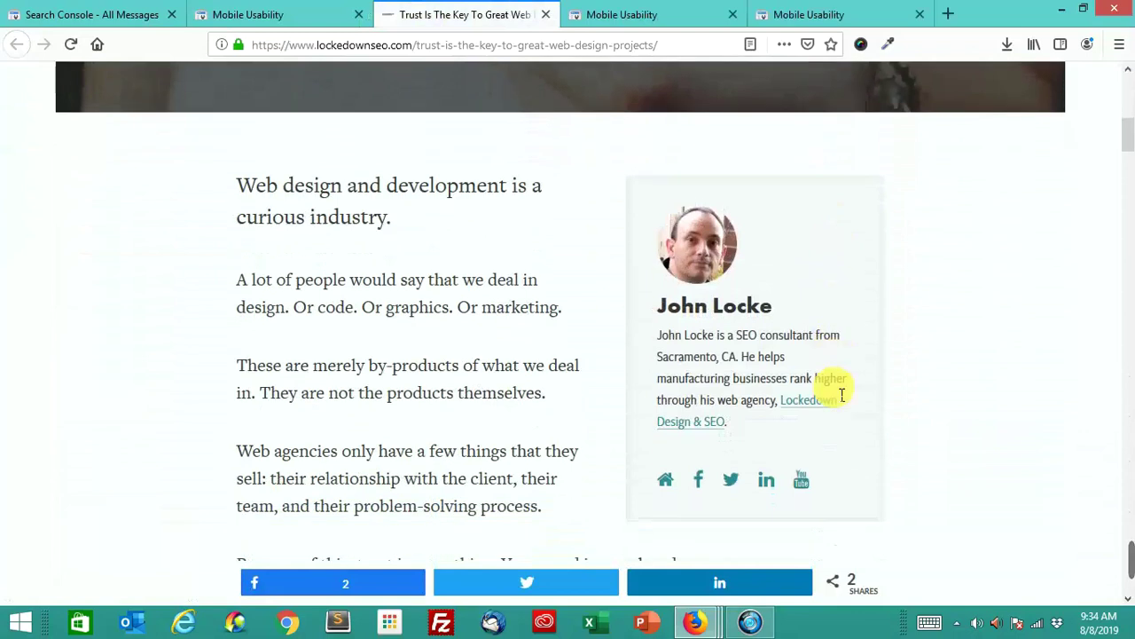
scroll(834, 387, down, 2)
scroll(834, 387, down, 2)
scroll(833, 387, down, 2)
scroll(834, 387, down, 3)
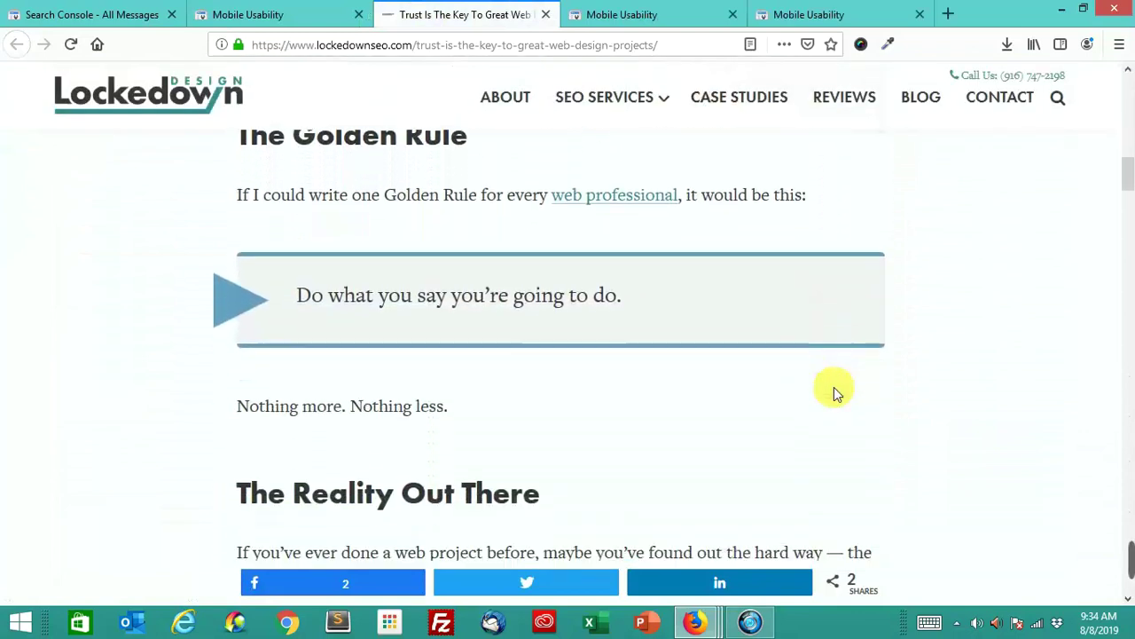
scroll(834, 387, down, 3)
scroll(833, 387, down, 3)
scroll(834, 395, down, 2)
scroll(834, 395, down, 2)
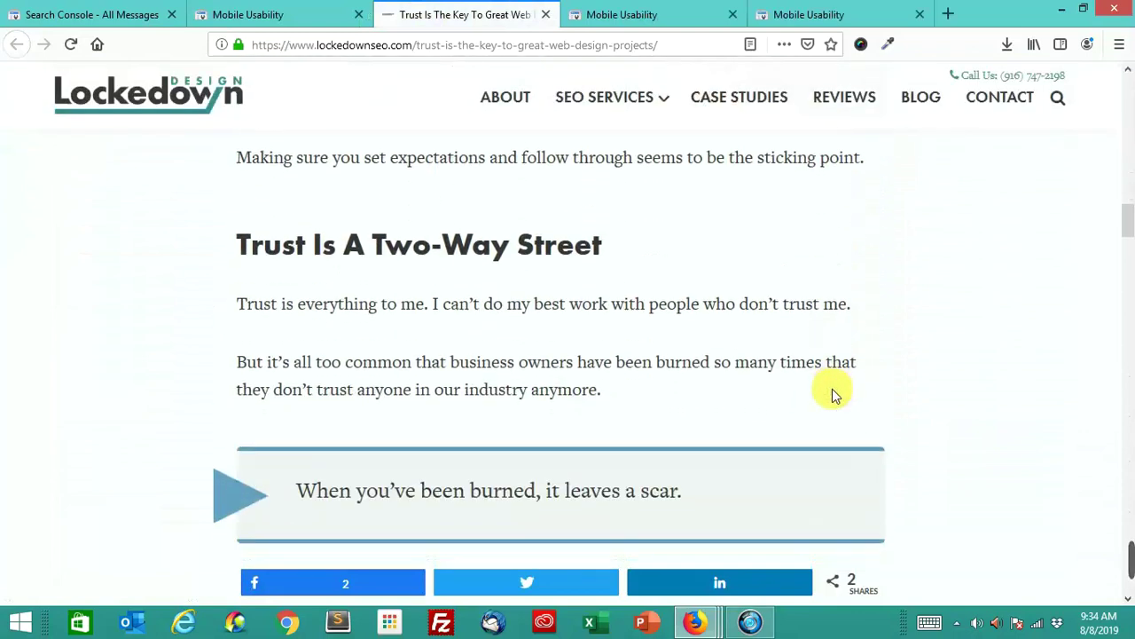
scroll(833, 394, down, 2)
scroll(833, 395, down, 3)
scroll(834, 394, down, 2)
scroll(833, 395, down, 3)
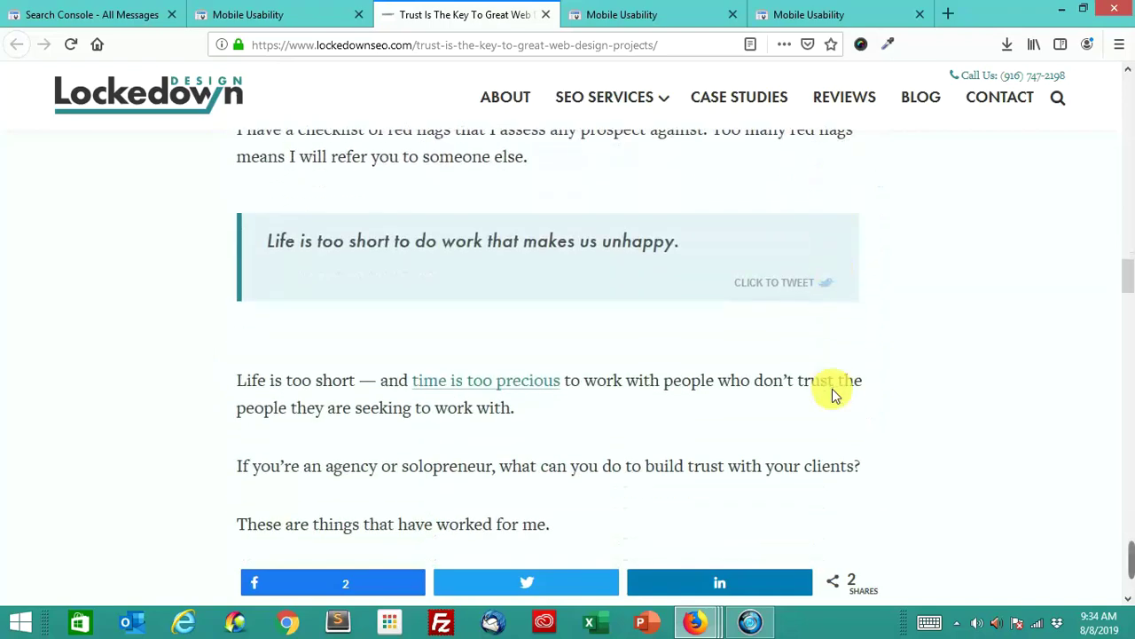
scroll(834, 395, down, 2)
scroll(839, 395, down, 2)
scroll(839, 396, down, 2)
scroll(834, 390, down, 4)
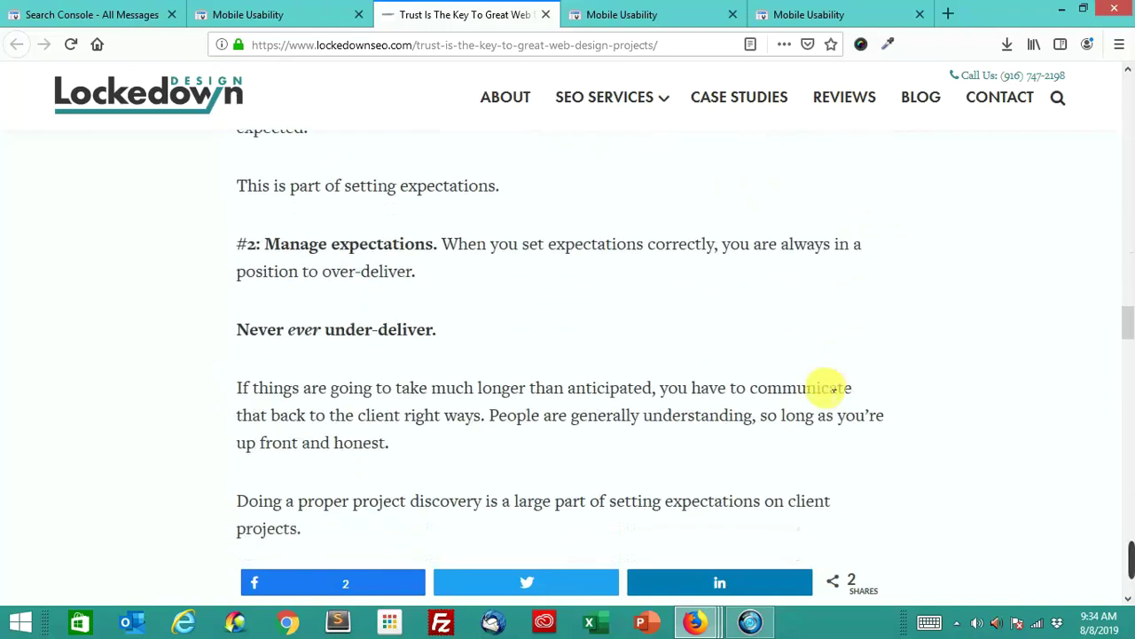
scroll(831, 388, down, 2)
scroll(825, 390, down, 4)
scroll(821, 393, down, 4)
scroll(819, 387, down, 2)
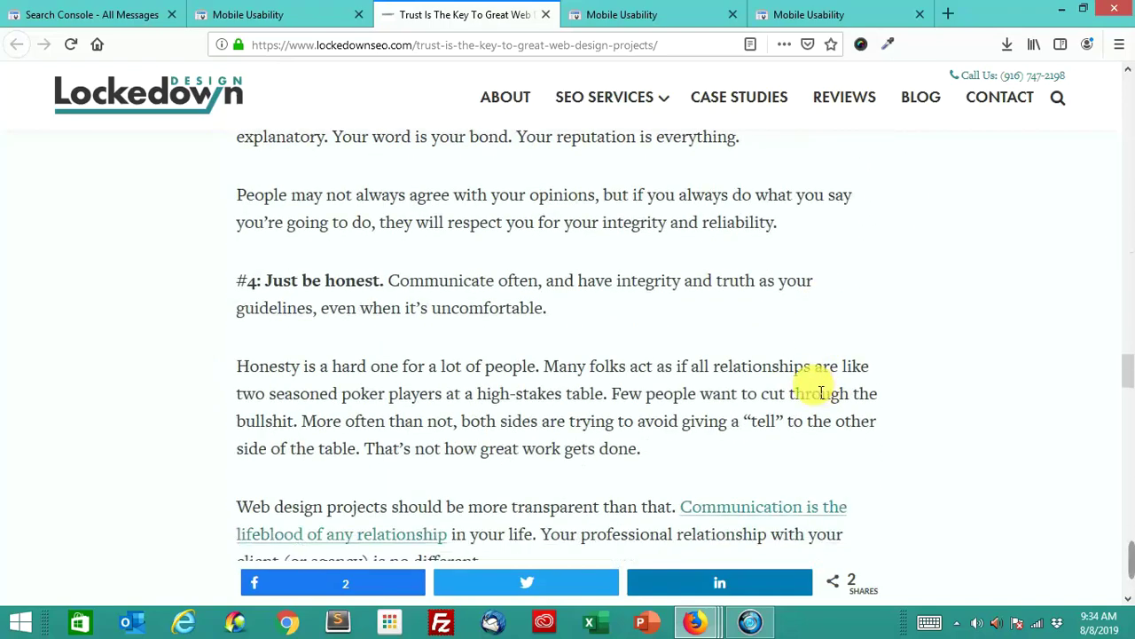
scroll(810, 385, down, 3)
scroll(810, 387, down, 1)
scroll(810, 388, down, 2)
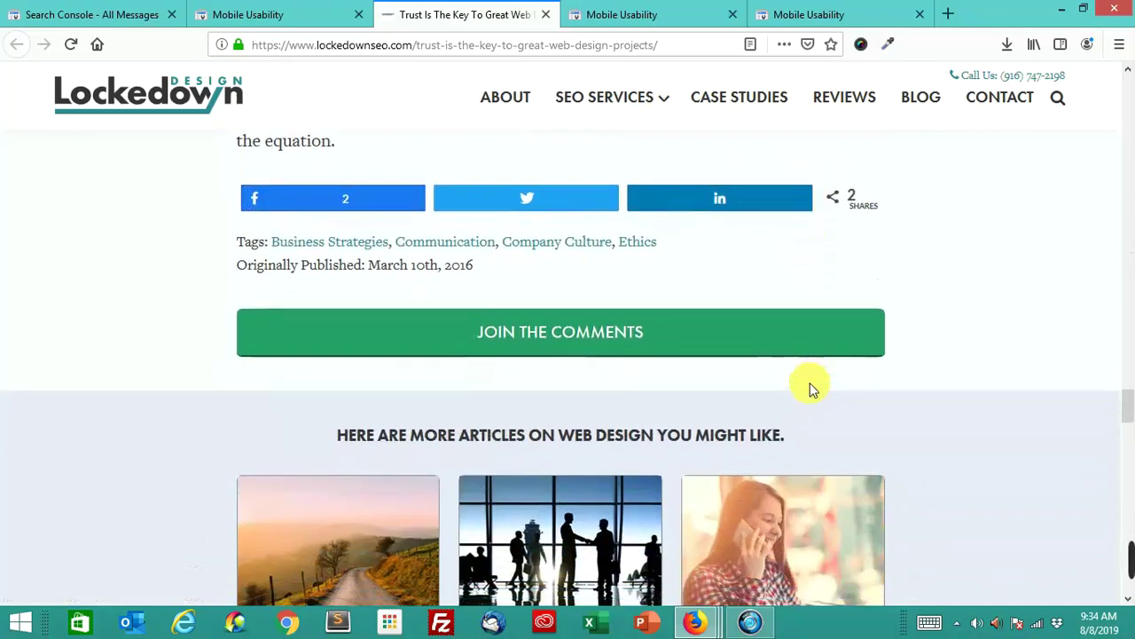
scroll(809, 388, down, 1)
scroll(810, 387, down, 1)
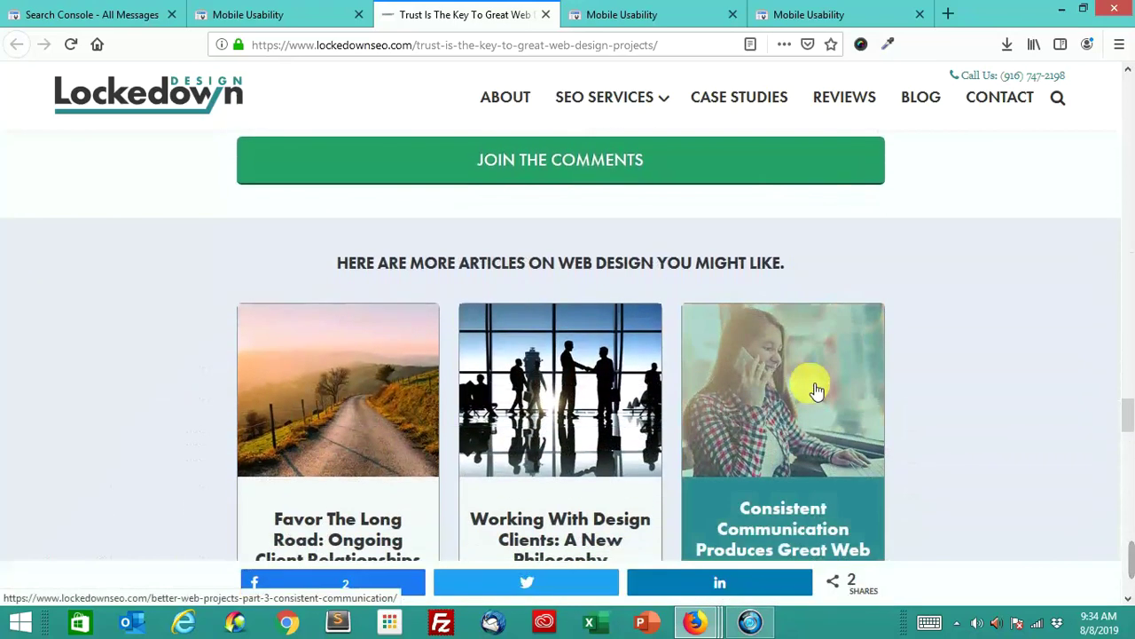
scroll(812, 388, down, 1)
scroll(814, 388, down, 3)
scroll(814, 389, down, 3)
scroll(810, 385, down, 1)
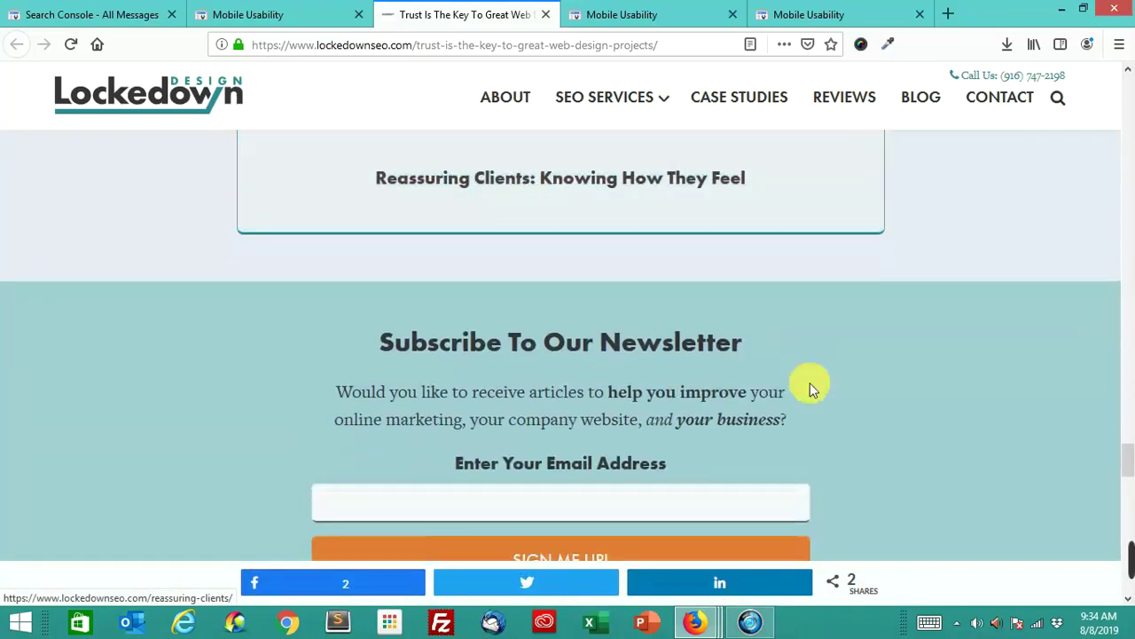
scroll(810, 385, down, 4)
scroll(810, 389, down, 4)
scroll(809, 387, down, 2)
scroll(809, 387, down, 4)
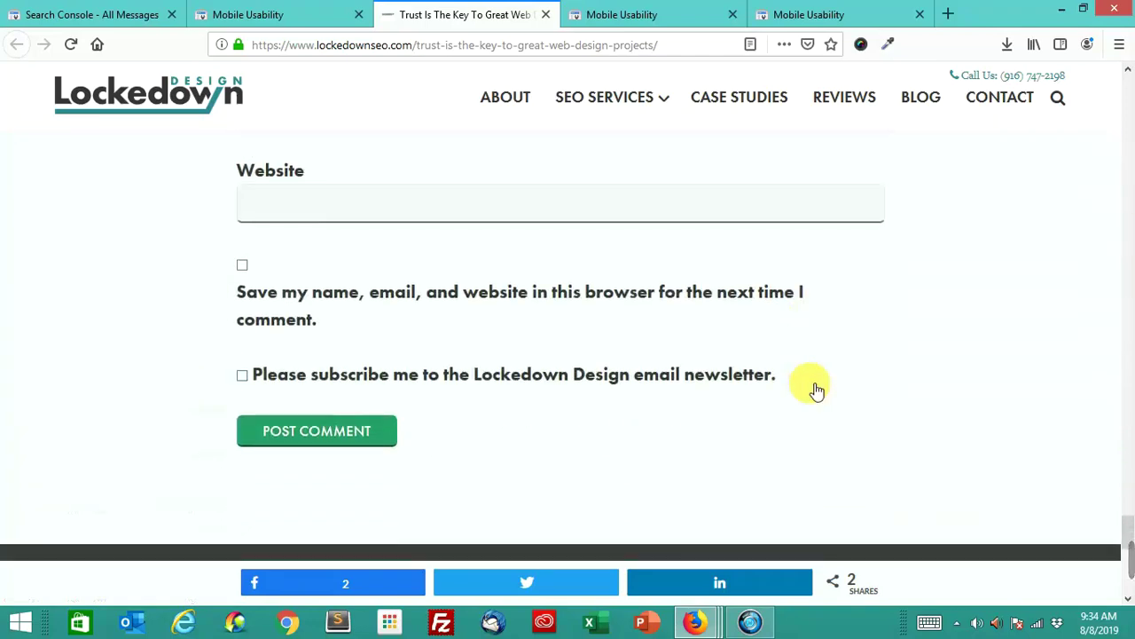
scroll(815, 388, down, 4)
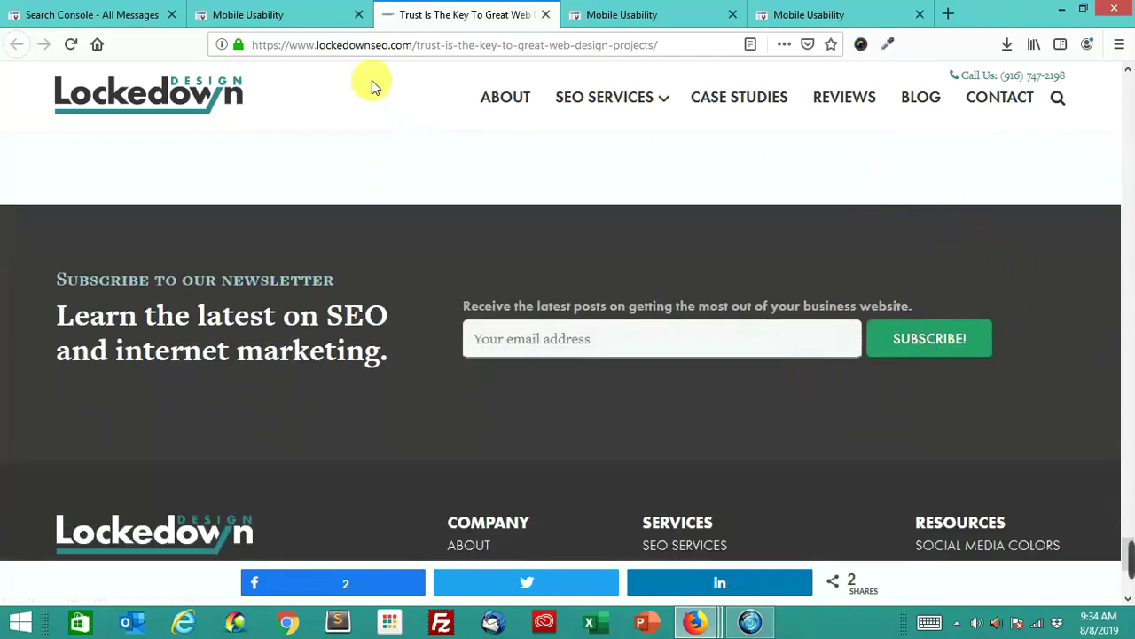
click(306, 16)
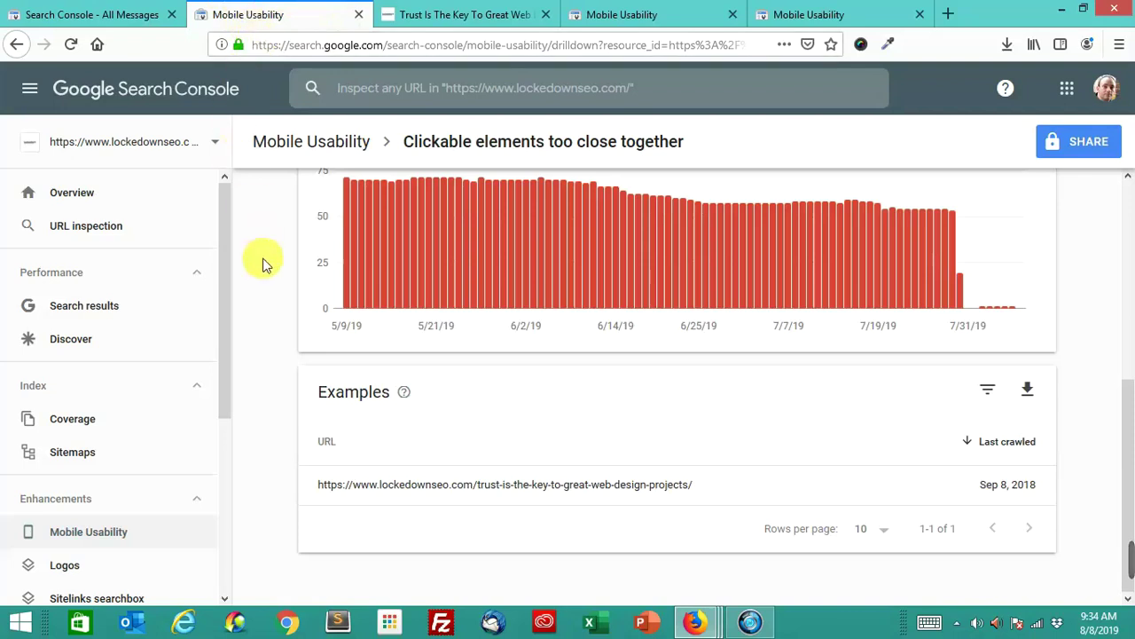
Close the extra Mobile Usability and article tabs, leaving the Clickable elements issue page
scroll(267, 295, up, 2)
scroll(265, 296, up, 1)
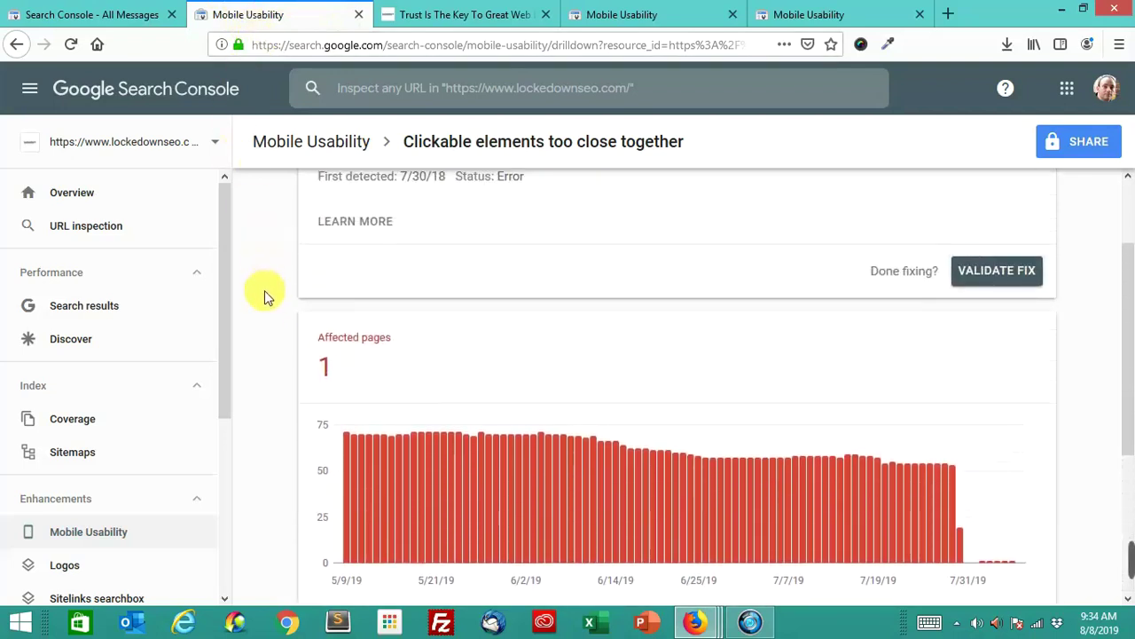
scroll(264, 295, up, 2)
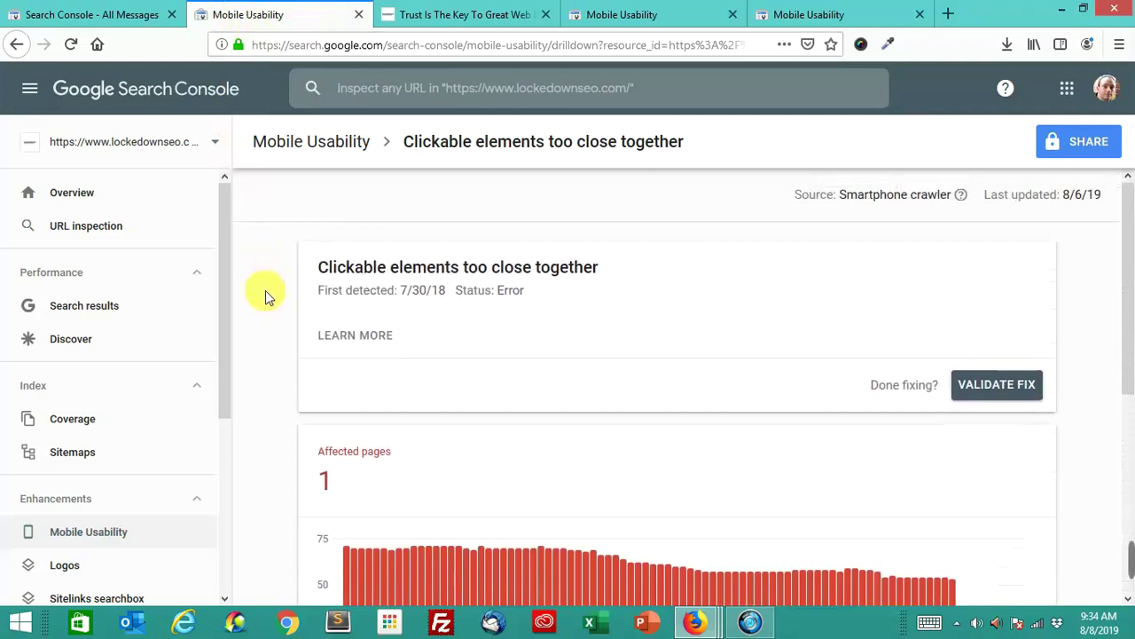
click(543, 14)
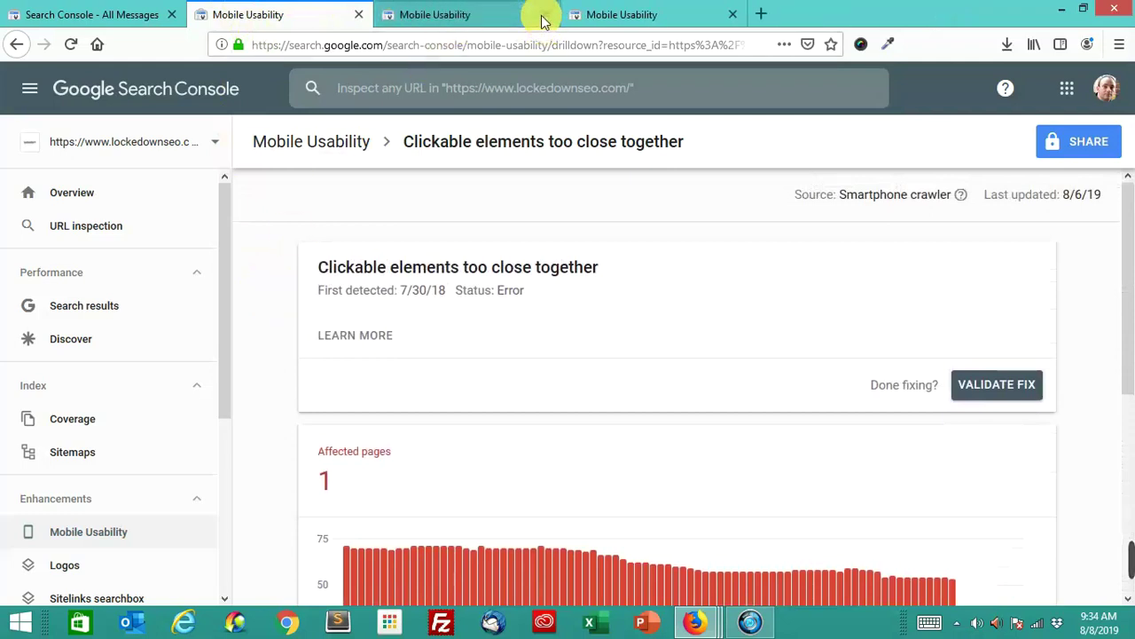
click(543, 14)
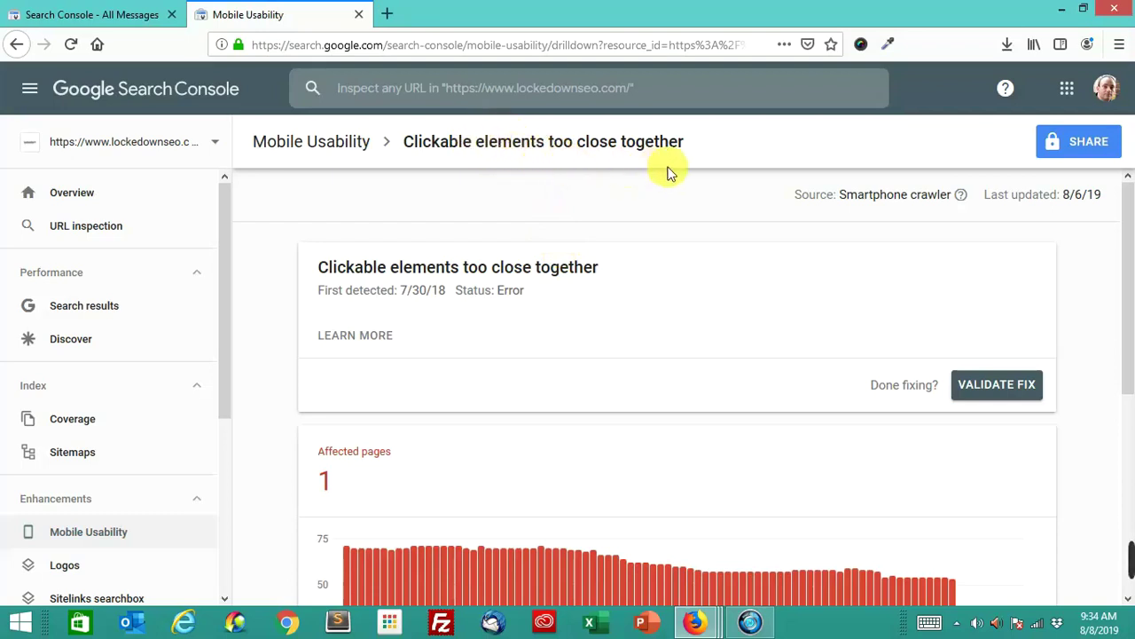
drag(671, 171, 377, 155)
click(589, 199)
scroll(577, 202, down, 5)
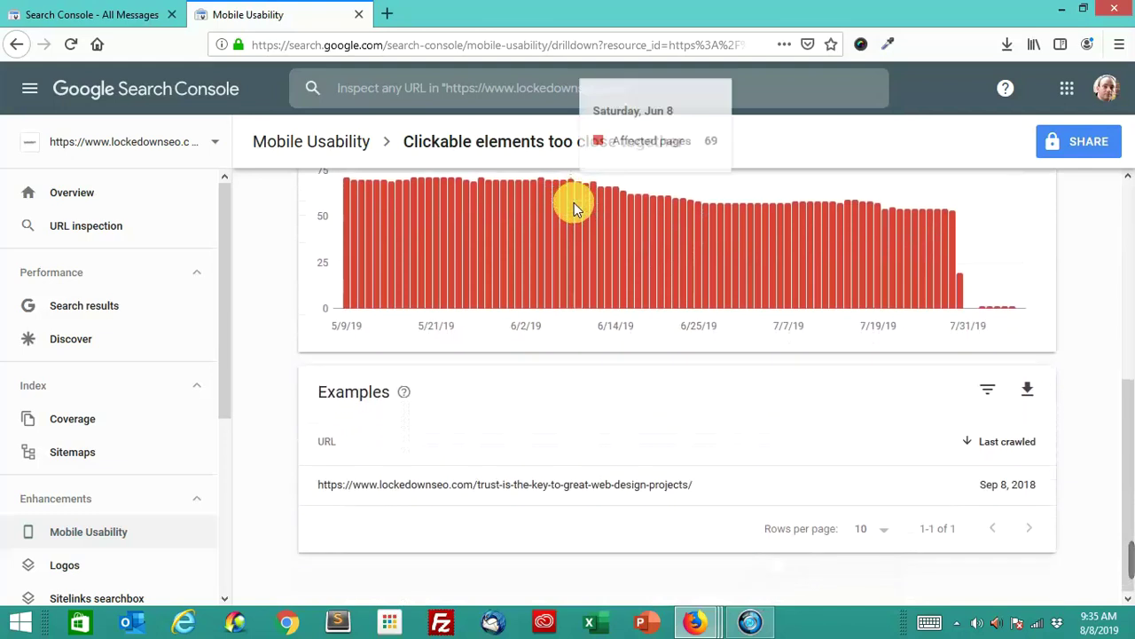
scroll(575, 208, up, 5)
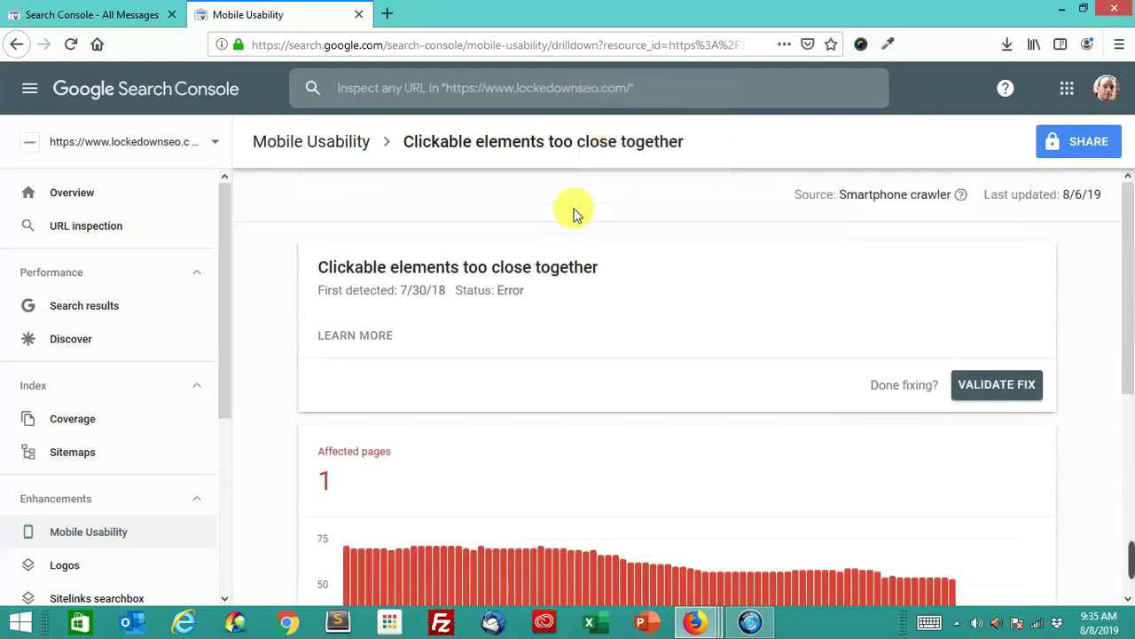